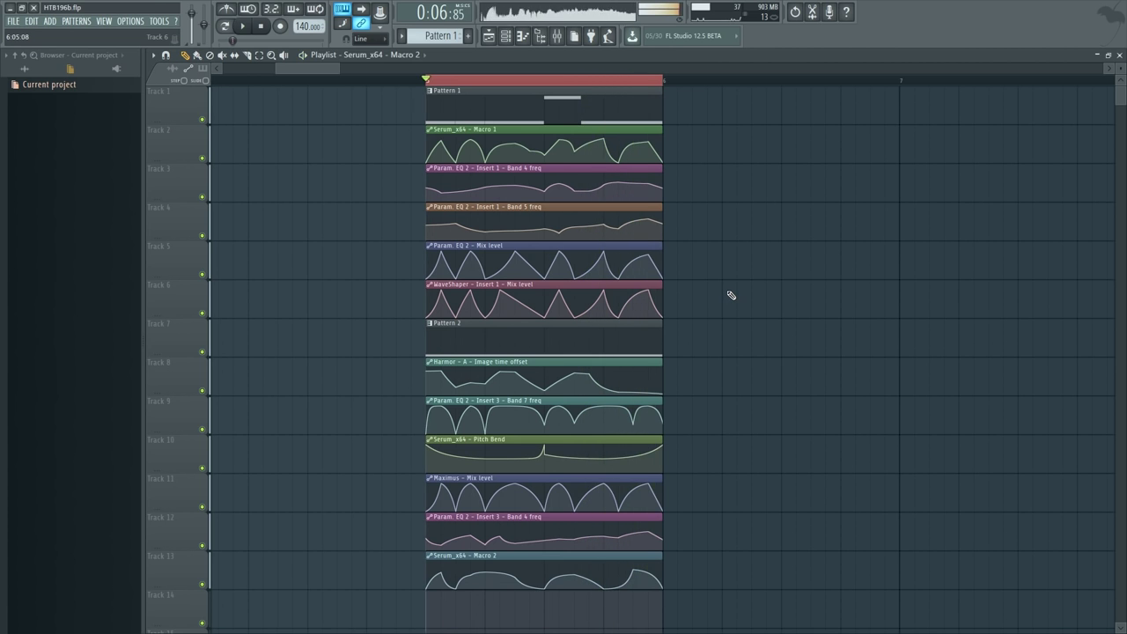
# - Open the Serum_x64 instrument with its mixer track and look through the neighbouring inserts' effect chains
pyautogui.click(506, 36)
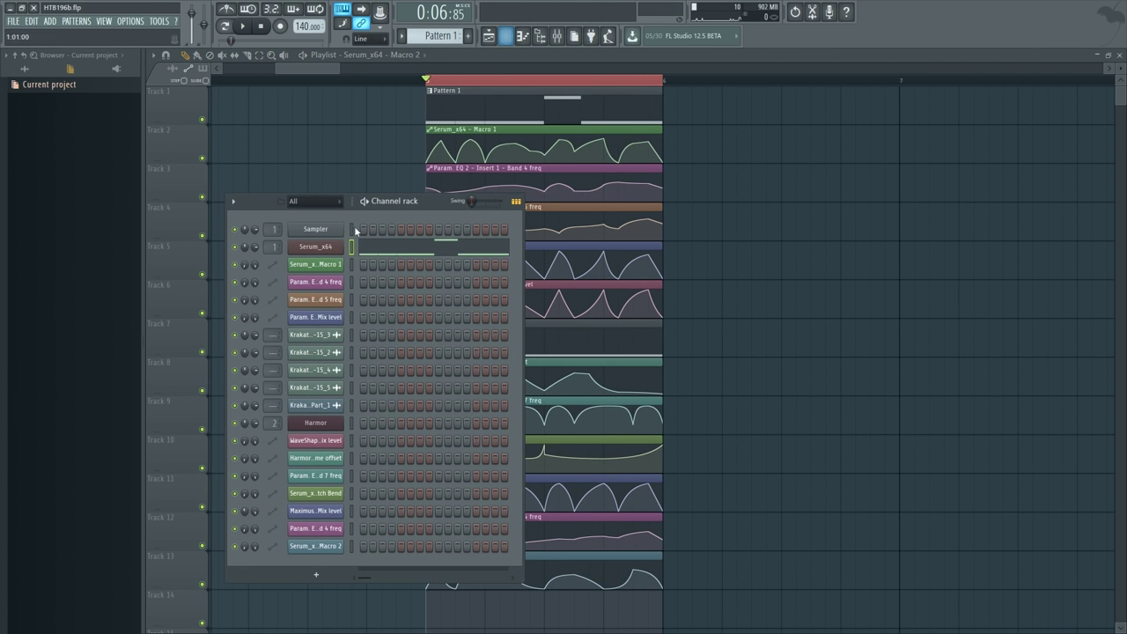
pyautogui.click(315, 243)
pyautogui.doubleClick(759, 139)
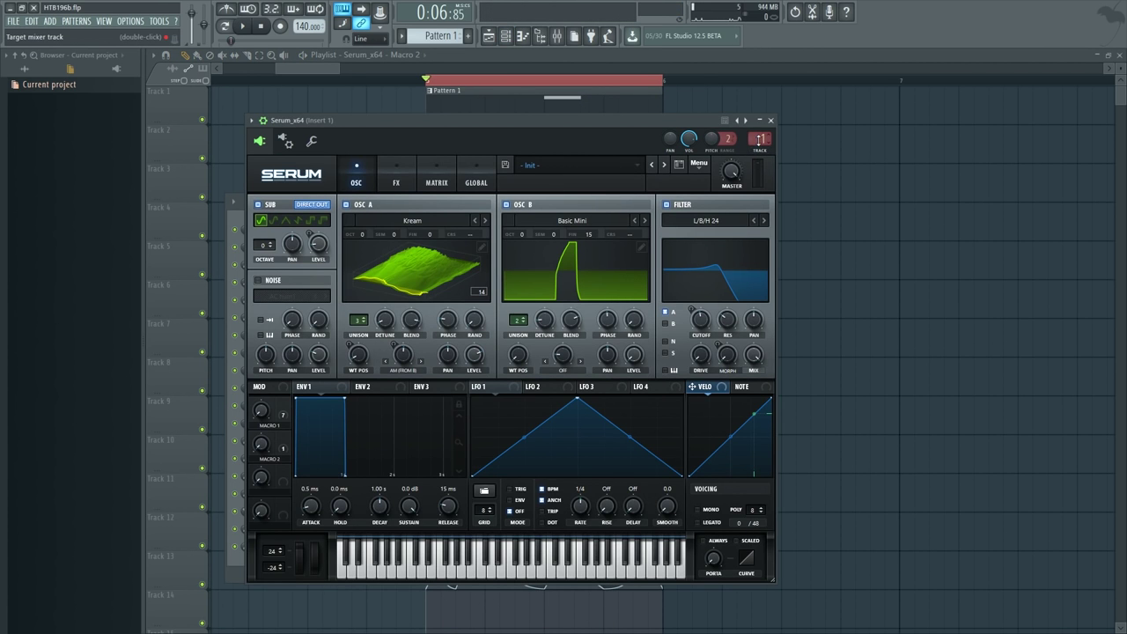
pyautogui.click(823, 264)
pyautogui.click(835, 264)
pyautogui.click(847, 263)
pyautogui.click(823, 265)
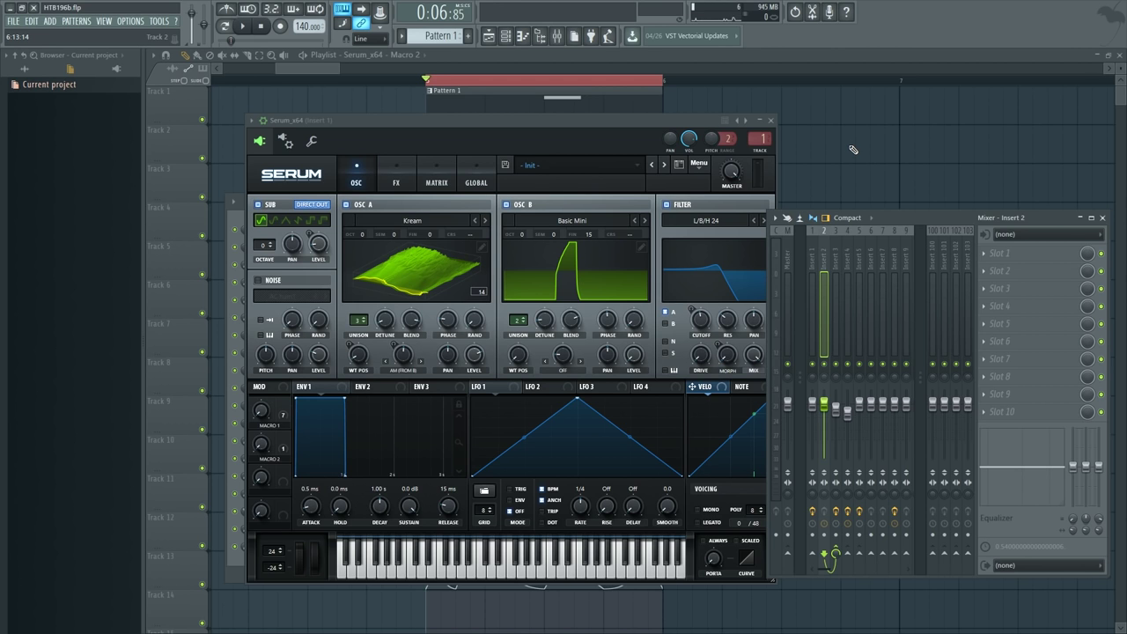
# - Inspect Vocodex on Insert 3, including its band distribution curve, and close it
pyautogui.click(836, 264)
pyautogui.click(1010, 253)
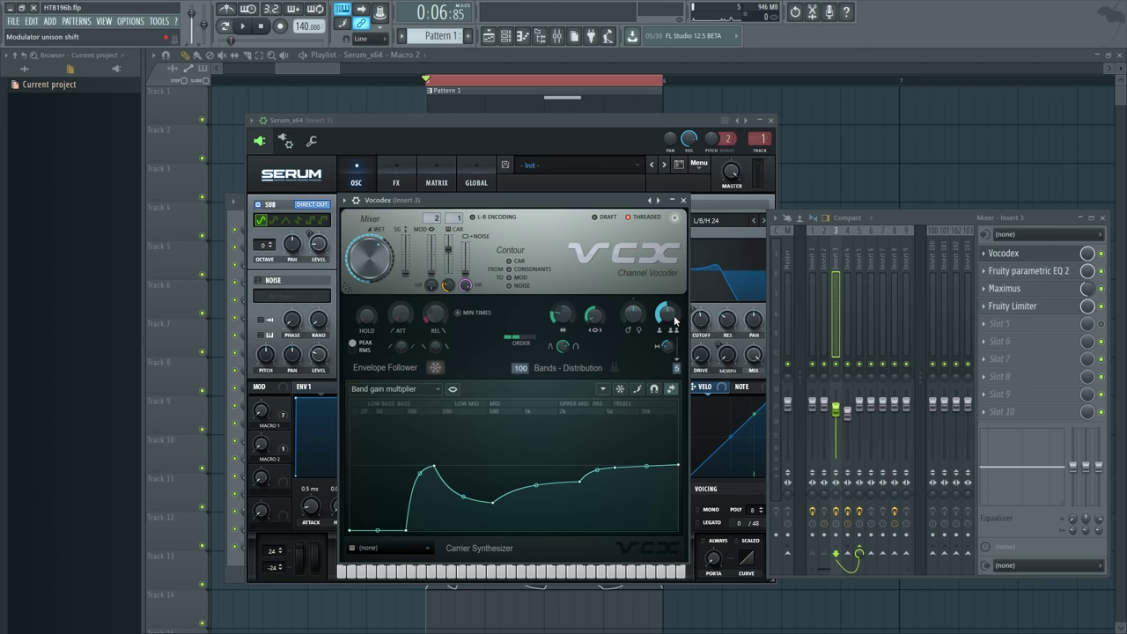
pyautogui.click(382, 390)
pyautogui.click(414, 519)
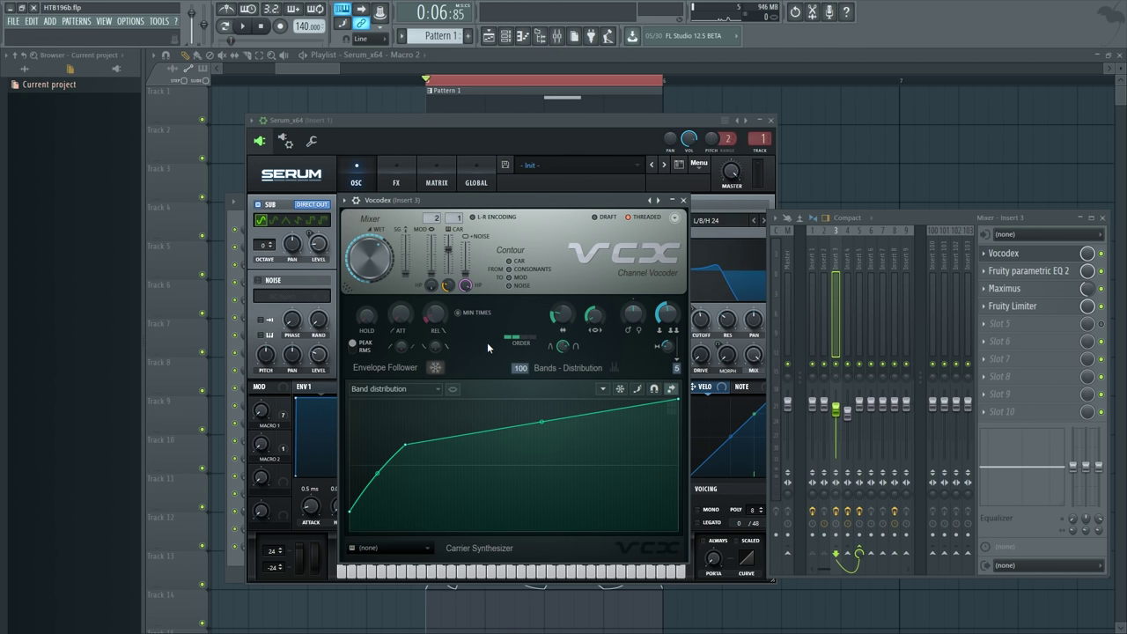
pyautogui.click(683, 199)
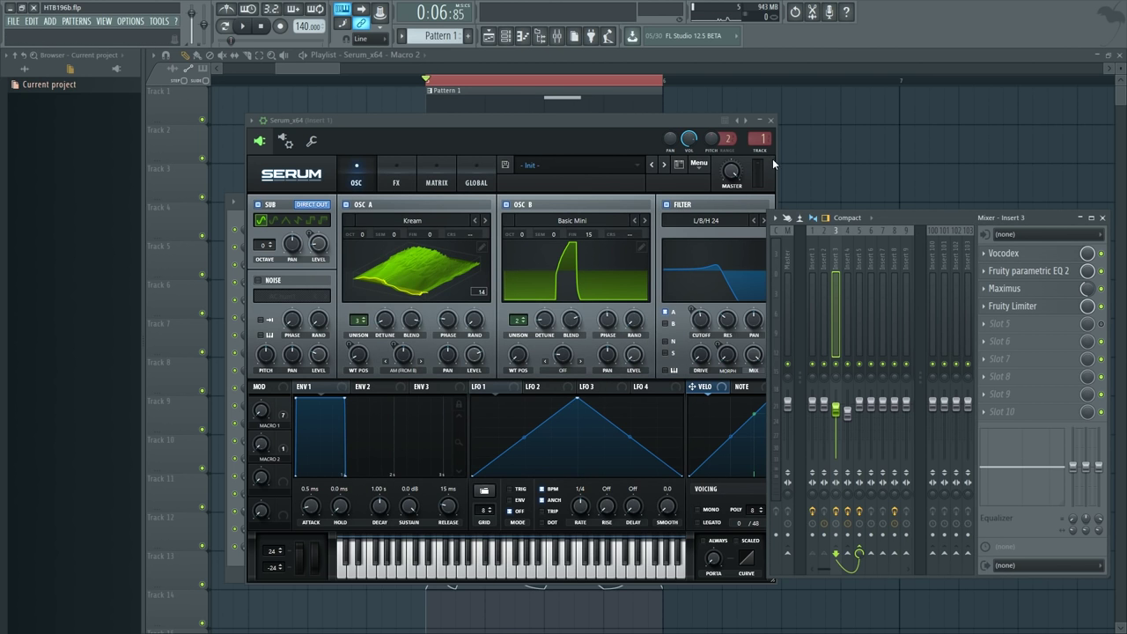
# - Close Serum and open Harmor with its image resynthesis page and spectral display showing
pyautogui.moveTo(913, 221); pyautogui.dragTo(926, 228)
pyautogui.click(770, 120)
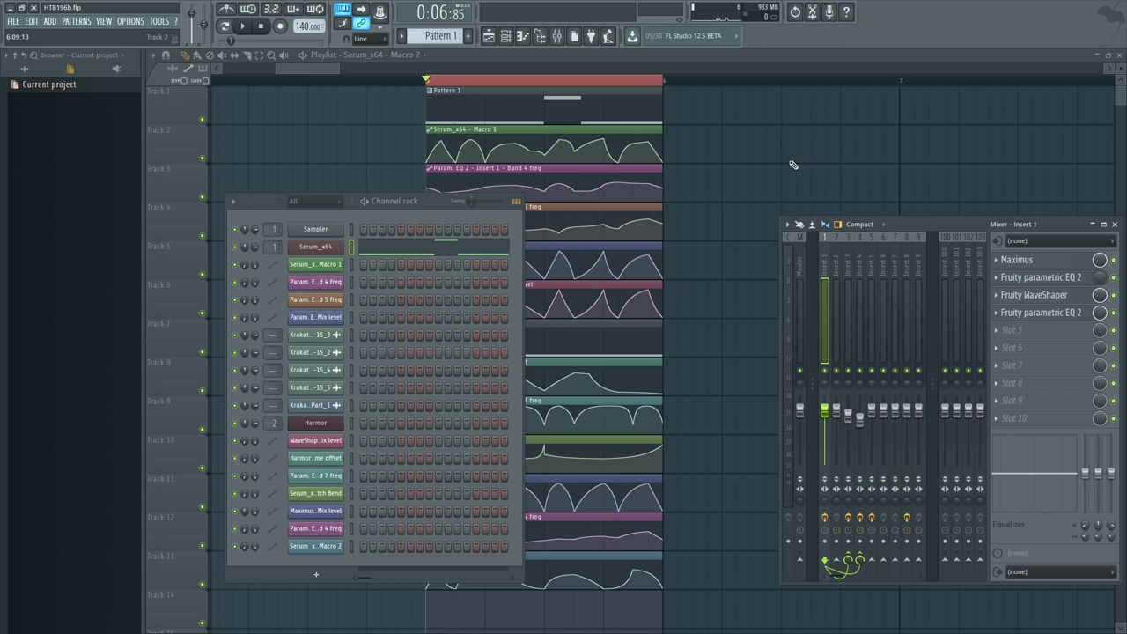
pyautogui.click(322, 424)
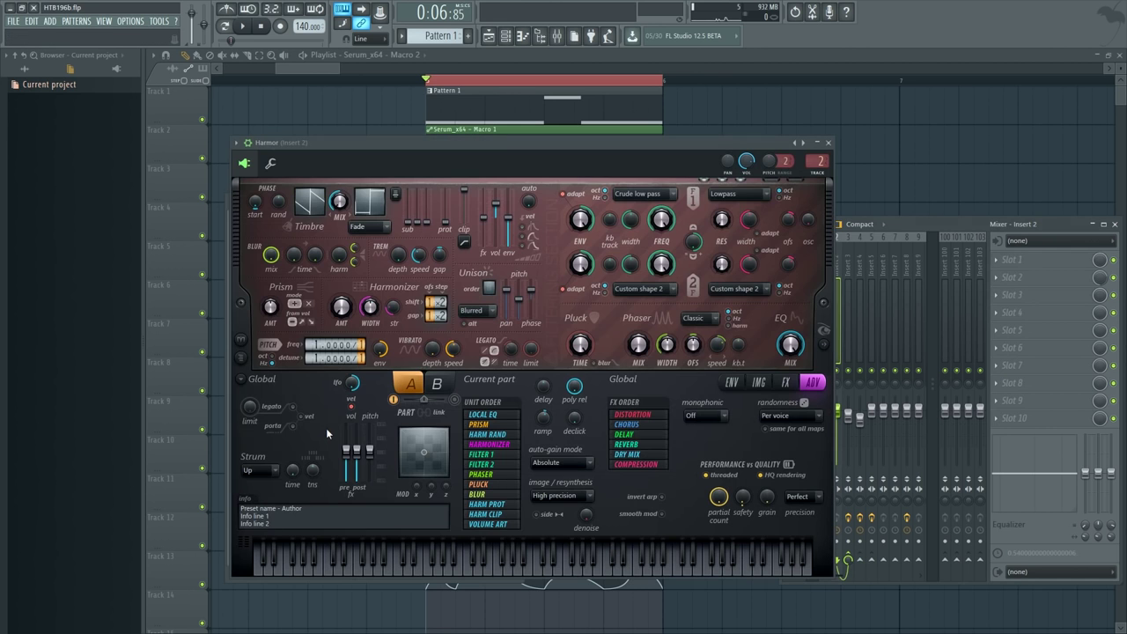
pyautogui.click(759, 384)
pyautogui.click(824, 353)
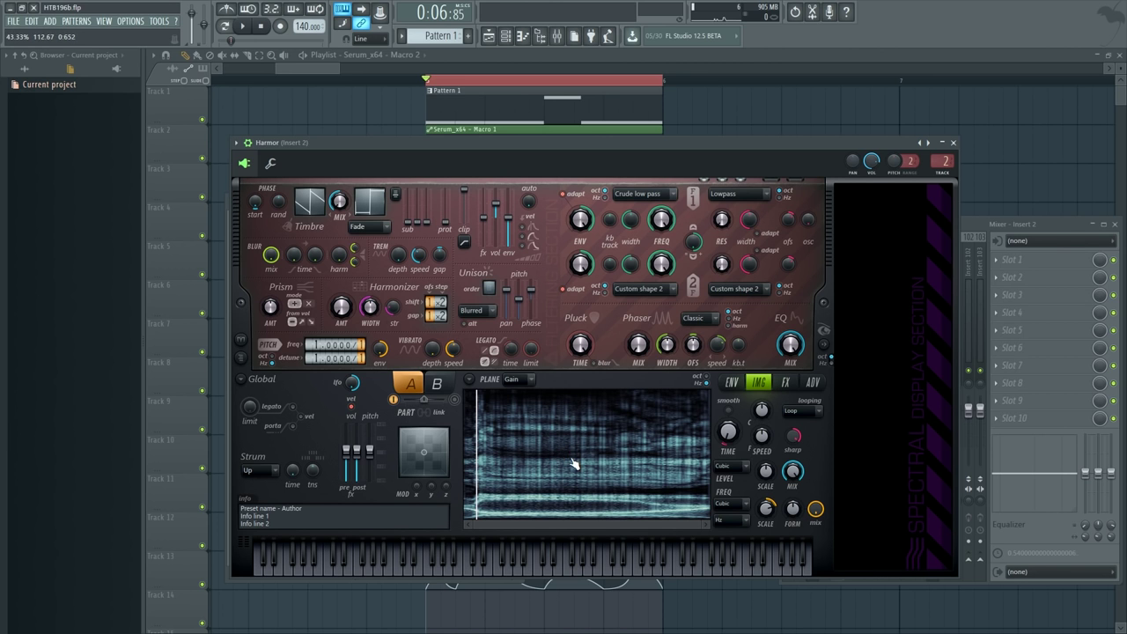
# - Route Insert 2 to the master track and play the Harmor layer soloed
pyautogui.moveTo(951, 262); pyautogui.dragTo(605, 264)
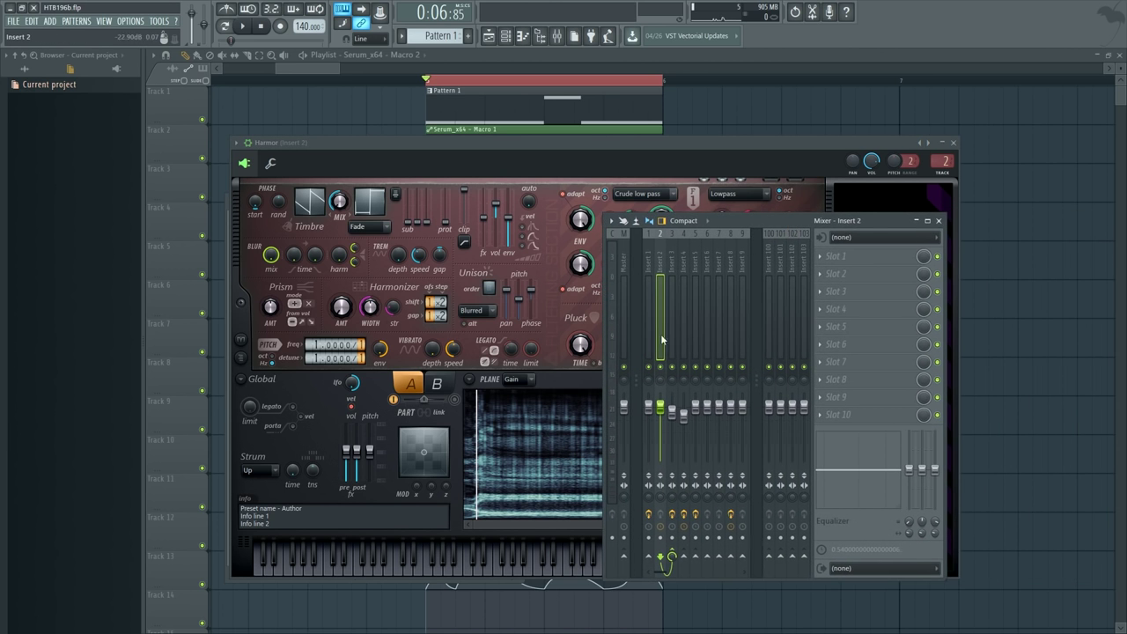
pyautogui.click(653, 257)
pyautogui.click(660, 264)
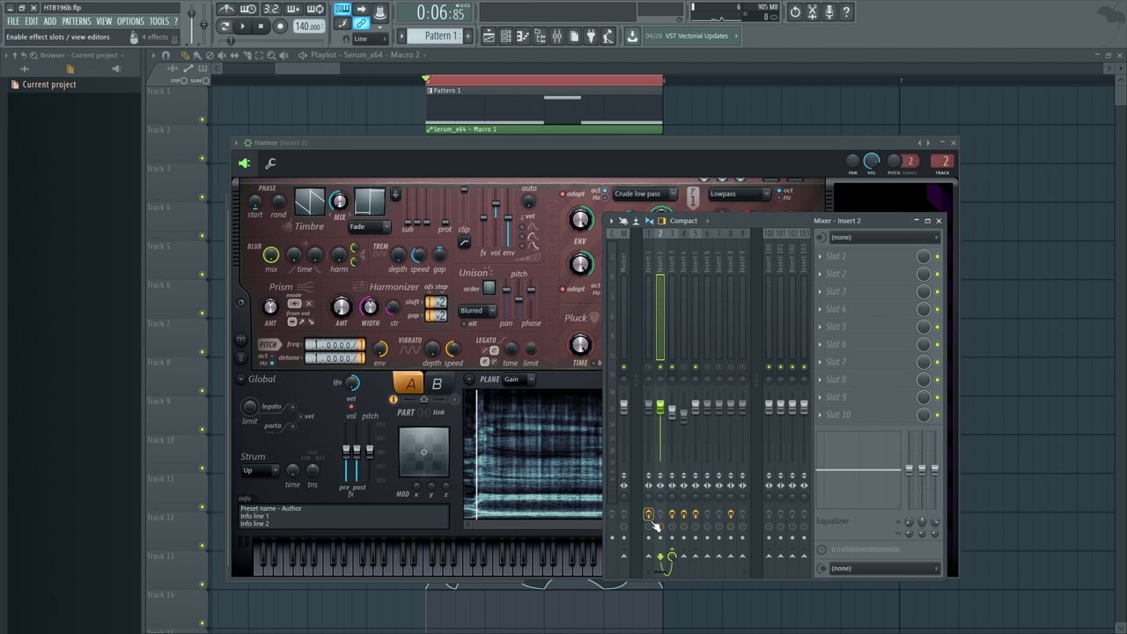
pyautogui.click(627, 559)
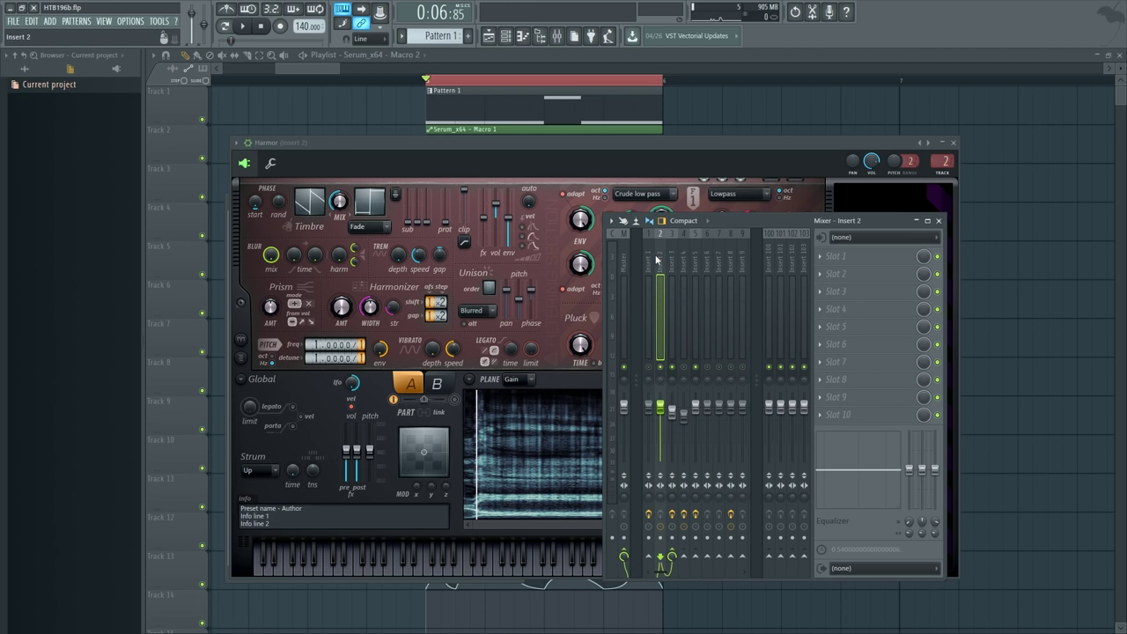
pyautogui.moveTo(740, 213)
pyautogui.mouseDown()
pyautogui.moveTo(800, 231)
pyautogui.moveTo(828, 420)
pyautogui.moveTo(768, 491)
pyautogui.moveTo(741, 205)
pyautogui.mouseUp()
pyautogui.press('space')
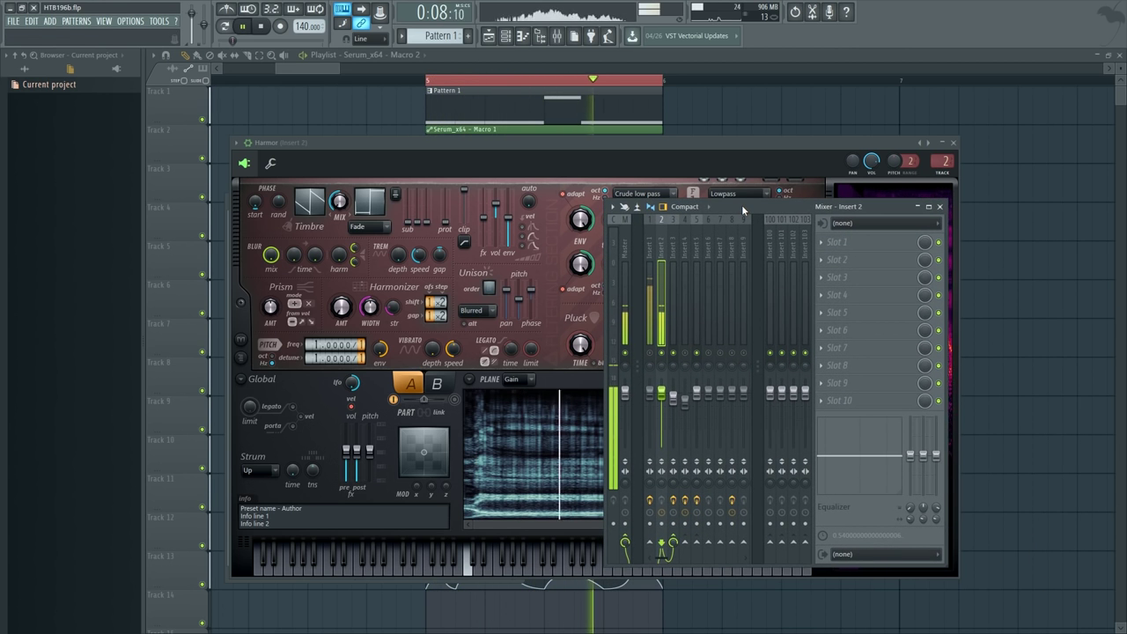
pyautogui.moveTo(741, 204); pyautogui.dragTo(905, 482)
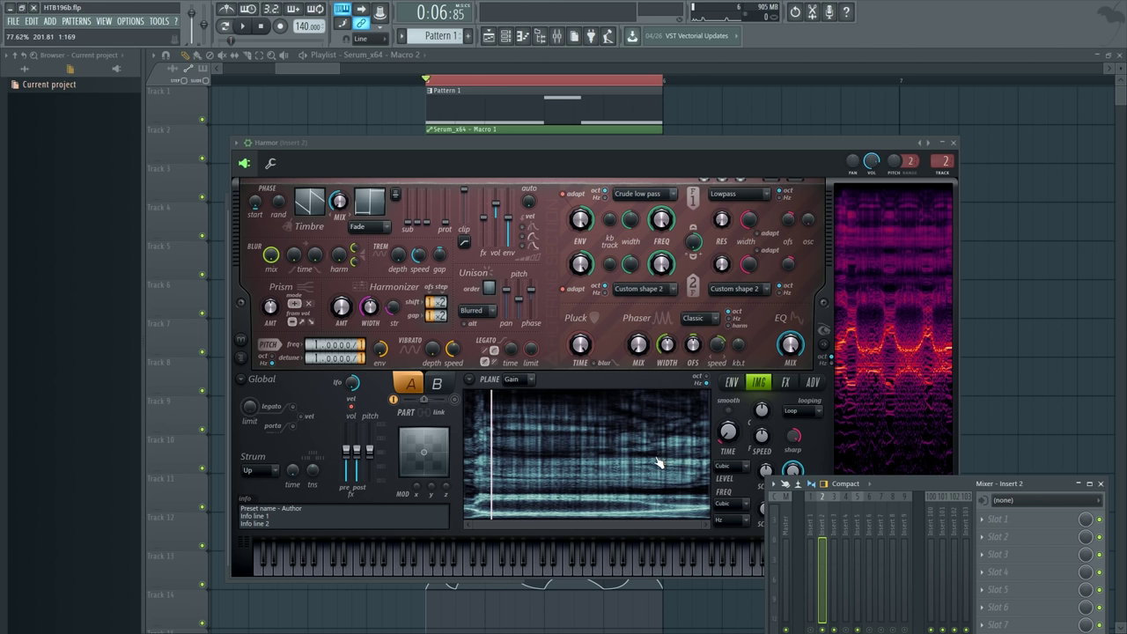
# - Bring Harmor to the front and examine its Image formant mutation envelope
pyautogui.moveTo(891, 480); pyautogui.dragTo(359, 236)
pyautogui.moveTo(541, 150)
pyautogui.mouseDown()
pyautogui.moveTo(540, 120)
pyautogui.moveTo(540, 129)
pyautogui.mouseUp()
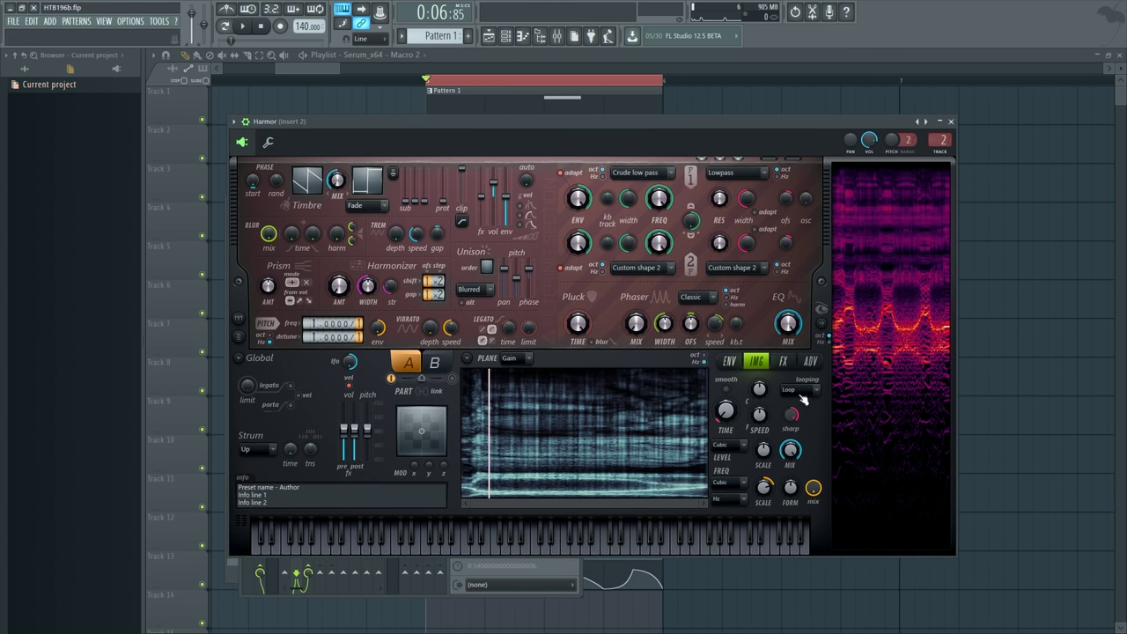
pyautogui.moveTo(758, 413); pyautogui.dragTo(758, 405)
pyautogui.click(731, 361)
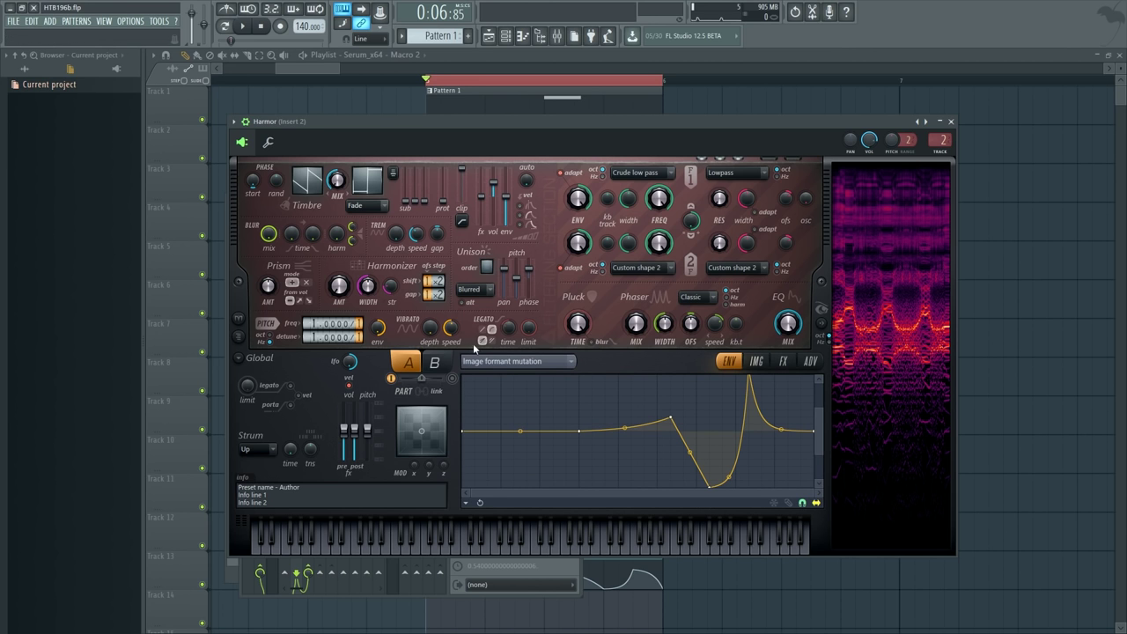
pyautogui.moveTo(818, 456); pyautogui.dragTo(818, 451)
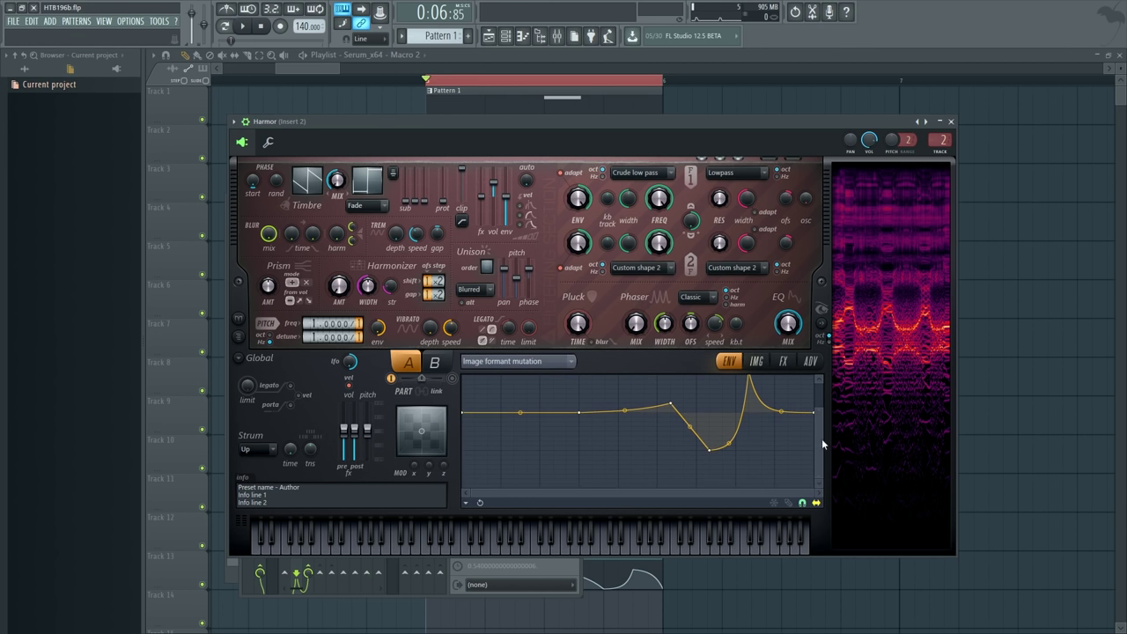
pyautogui.scroll(1, 823, 403)
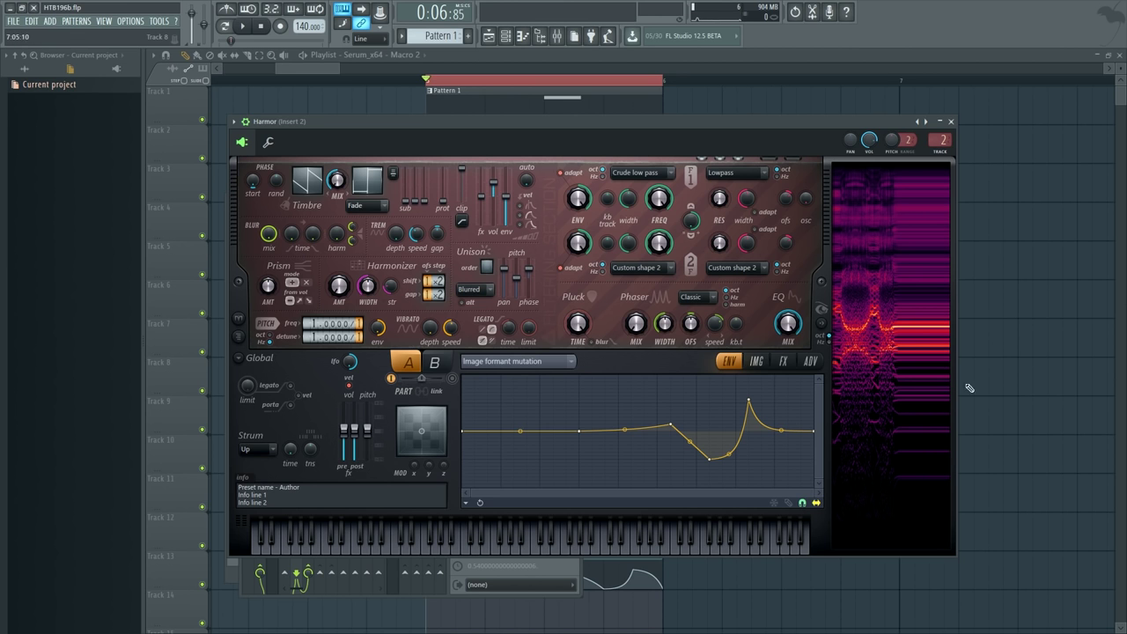
# - Shift the Image formant mutation envelope's point before the dip earlier and slightly higher, audition it, and close Harmor
pyautogui.moveTo(671, 426)
pyautogui.mouseDown()
pyautogui.moveTo(672, 384)
pyautogui.moveTo(666, 488)
pyautogui.moveTo(669, 380)
pyautogui.moveTo(669, 429)
pyautogui.moveTo(656, 425)
pyautogui.mouseUp()
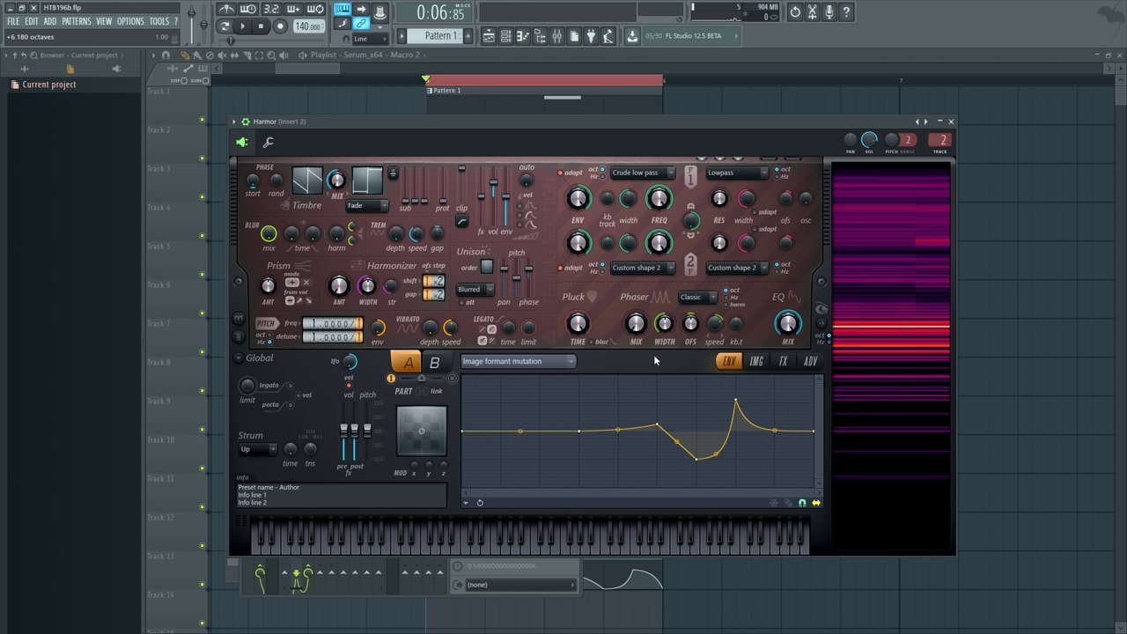
pyautogui.press('space')
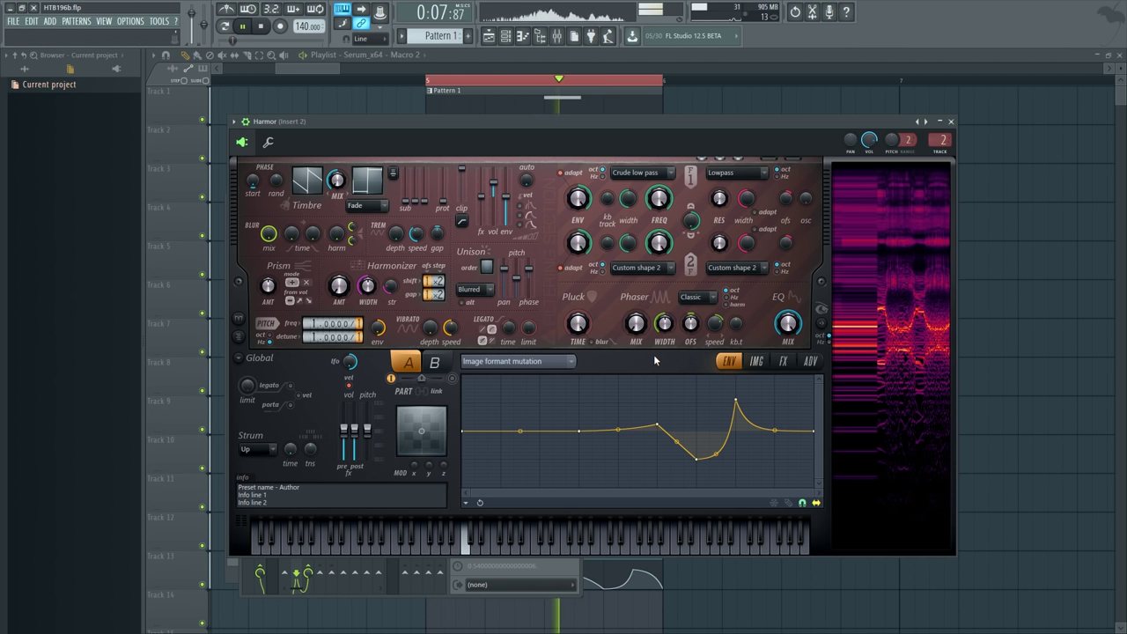
pyautogui.moveTo(656, 425)
pyautogui.mouseDown()
pyautogui.moveTo(654, 378)
pyautogui.moveTo(654, 482)
pyautogui.moveTo(662, 376)
pyautogui.moveTo(662, 423)
pyautogui.mouseUp()
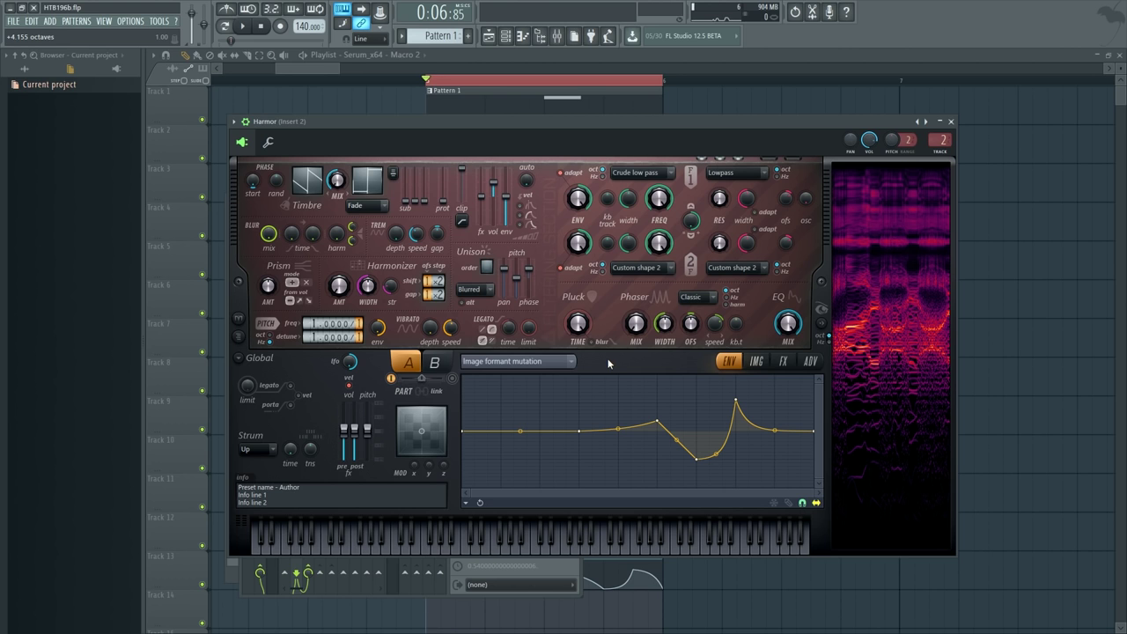
pyautogui.click(951, 121)
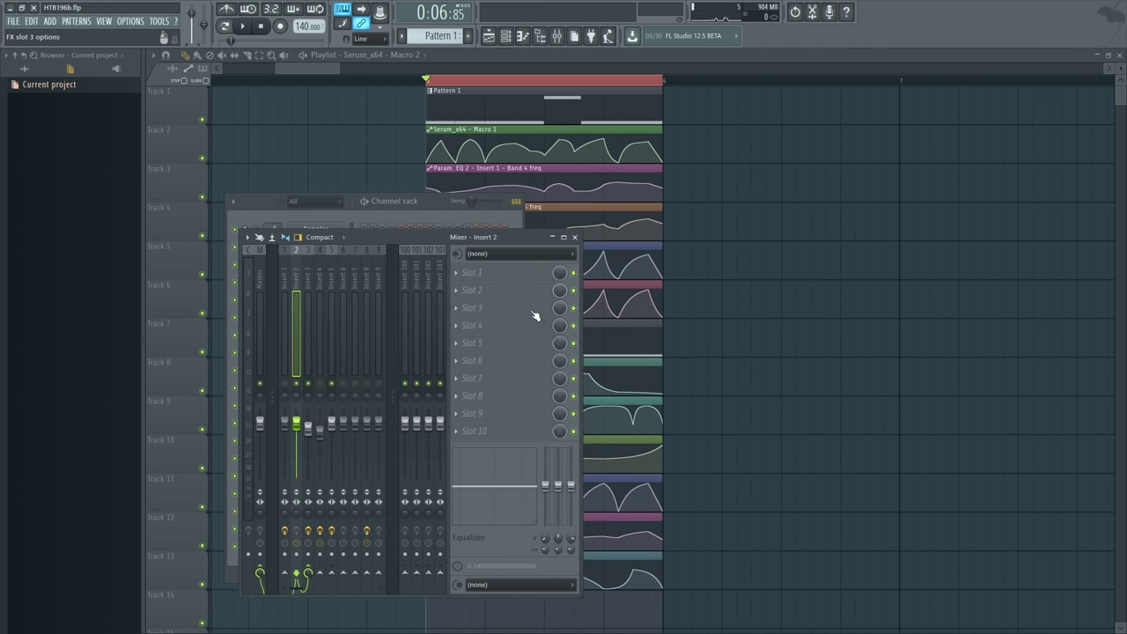
# - Route Insert 1 to the master track and play the Serum layer soloed
pyautogui.moveTo(414, 238); pyautogui.dragTo(784, 229)
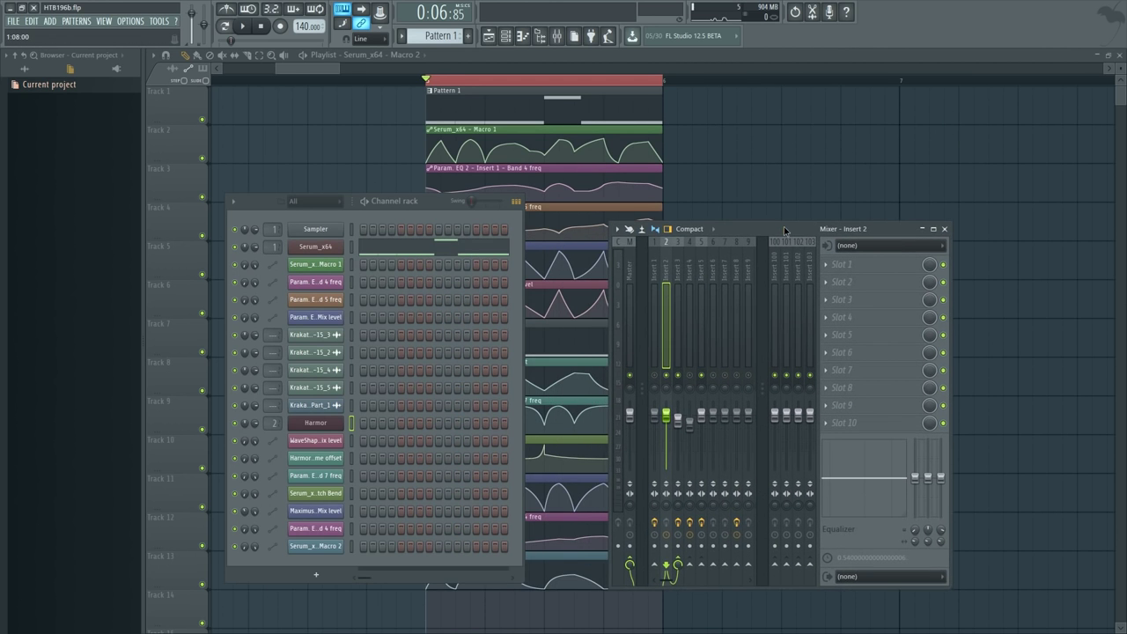
pyautogui.click(656, 352)
pyautogui.press('space')
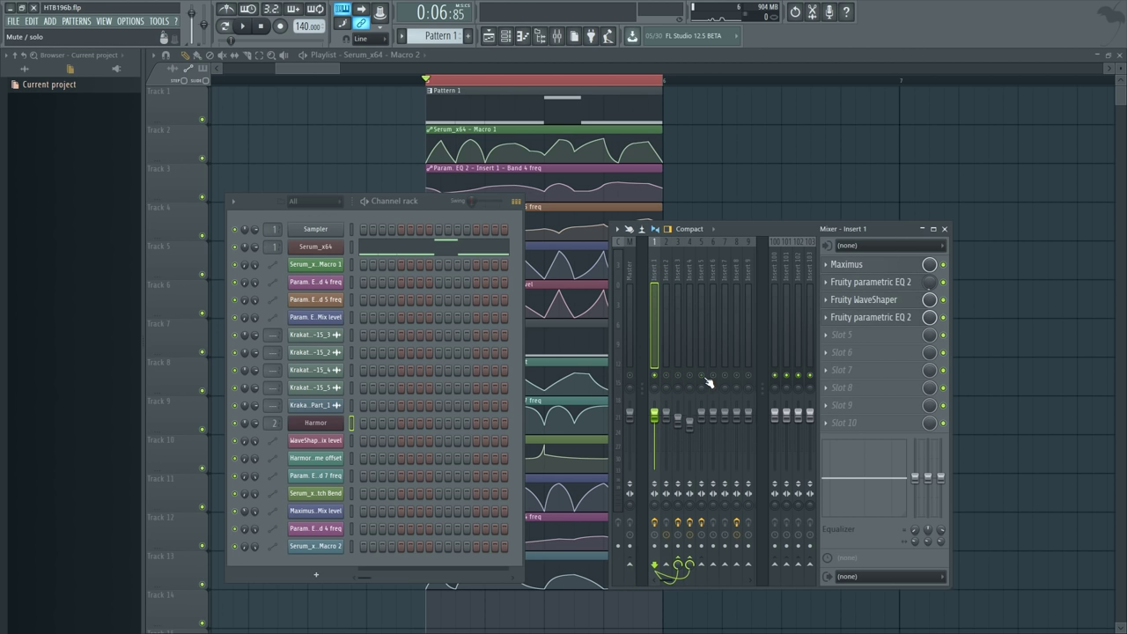
pyautogui.press('space')
pyautogui.press('space')
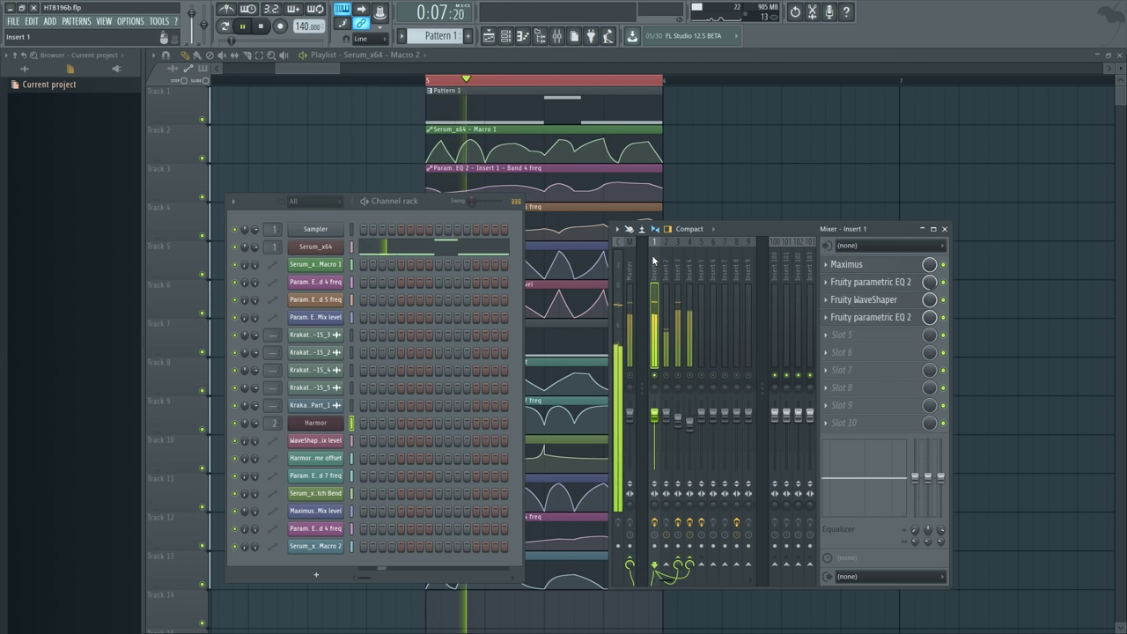
pyautogui.press('space')
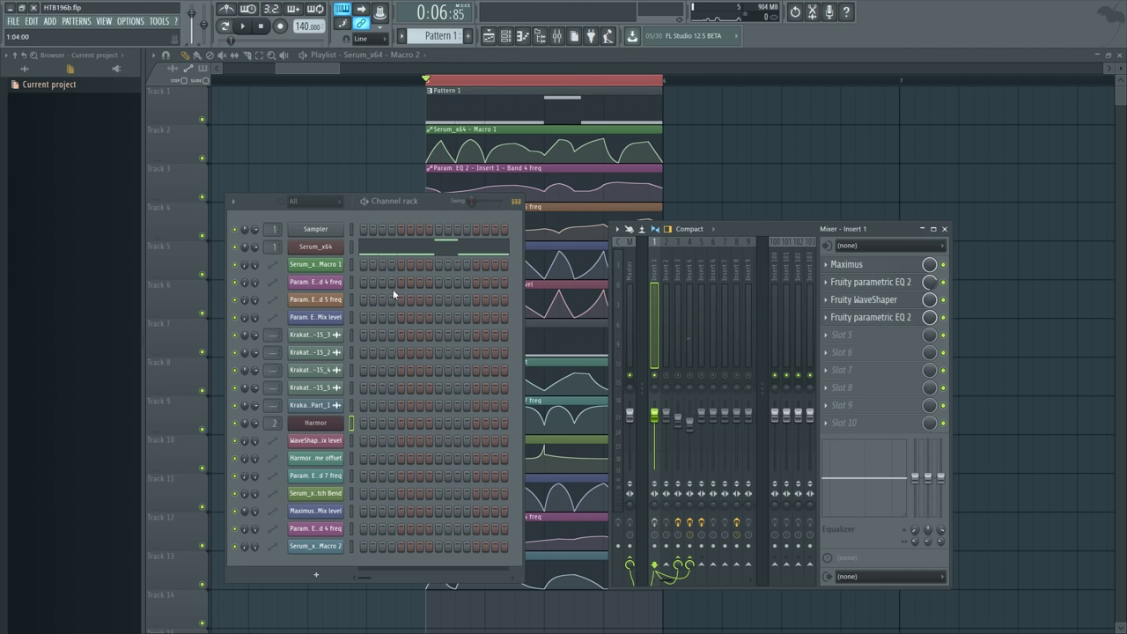
pyautogui.press('space')
# - Open Serum and examine oscillator A's Kream wavetable in the table editor, closing the editor again
pyautogui.click(319, 247)
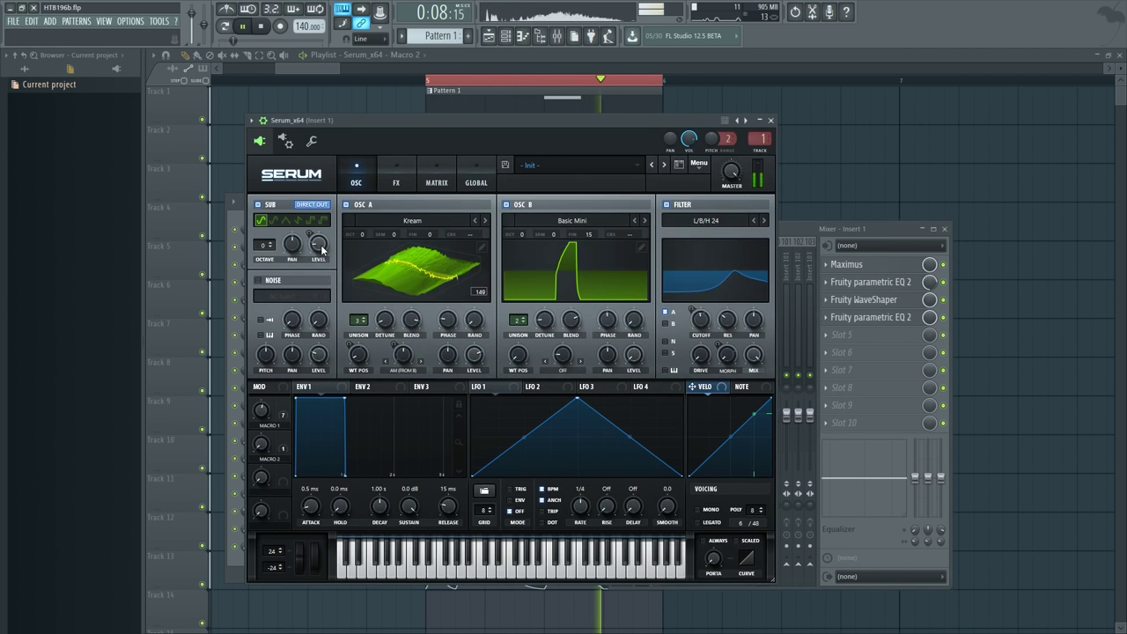
pyautogui.moveTo(552, 123); pyautogui.dragTo(649, 120)
pyautogui.click(527, 256)
pyautogui.click(527, 256)
pyautogui.click(577, 240)
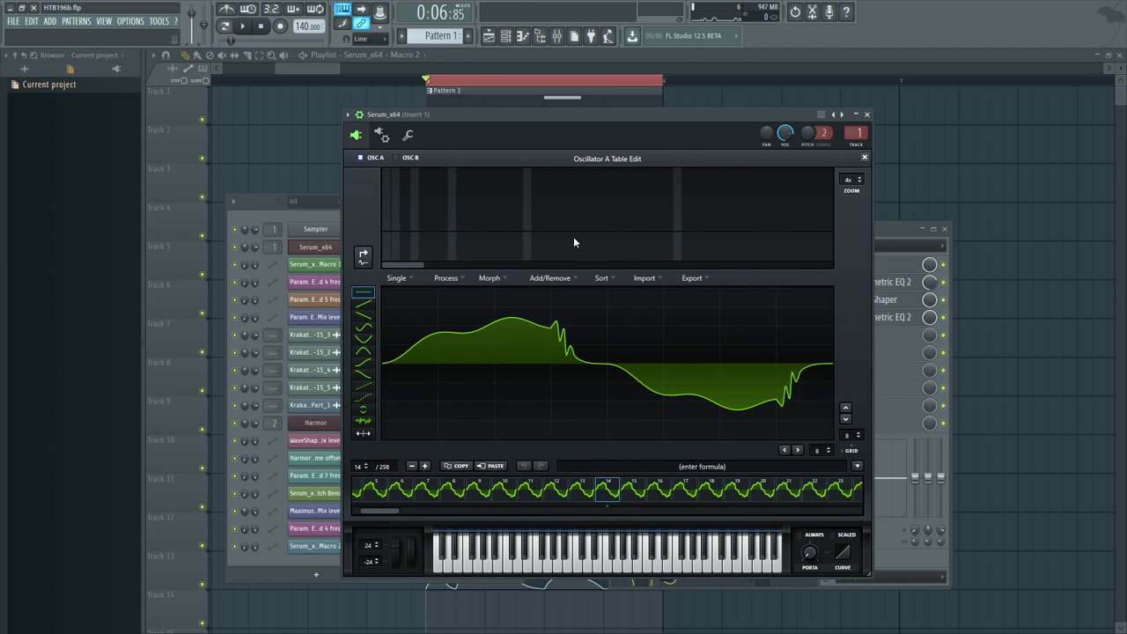
pyautogui.click(866, 163)
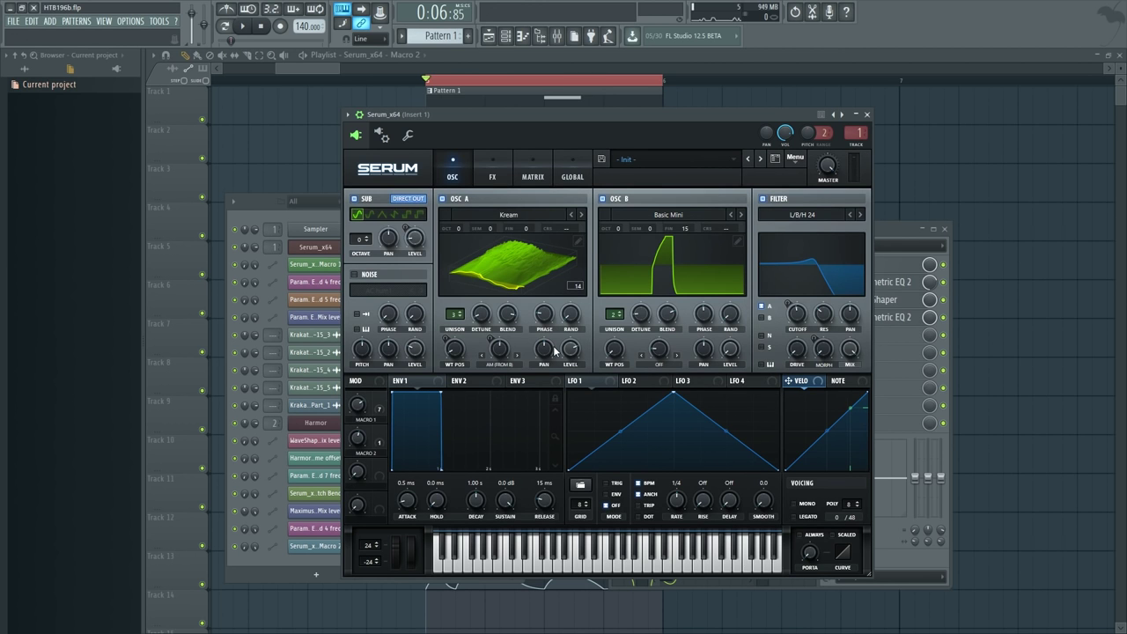
# - Check the modulator assigned to oscillator A's warp and show its wavetable as a 2D waveform
pyautogui.rightClick(497, 355)
pyautogui.click(500, 349)
pyautogui.click(541, 251)
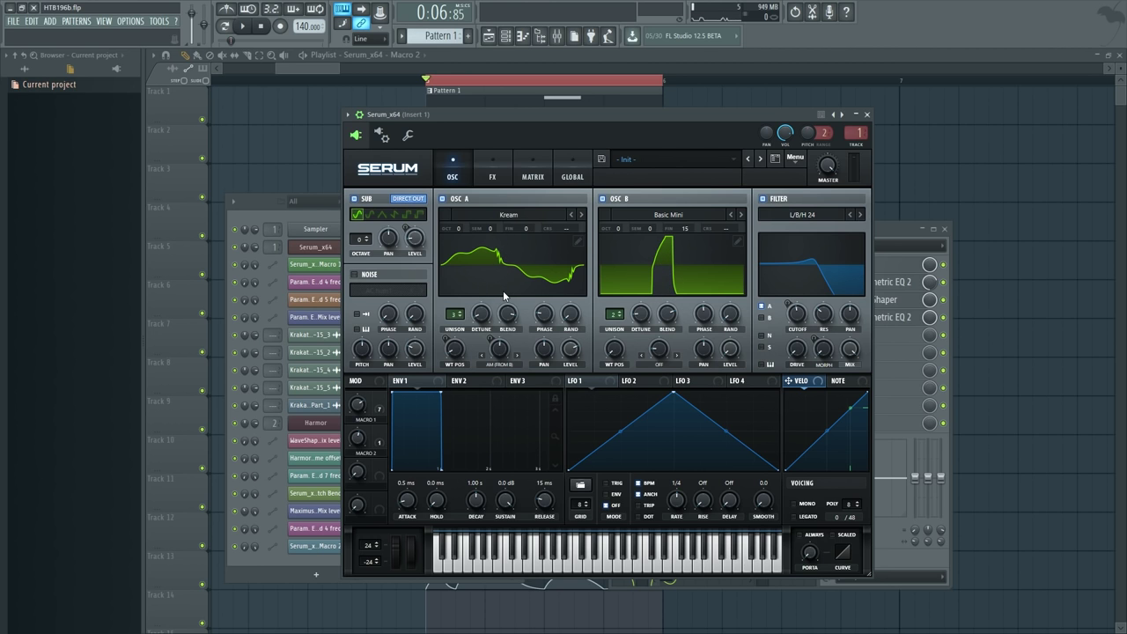
pyautogui.rightClick(499, 348)
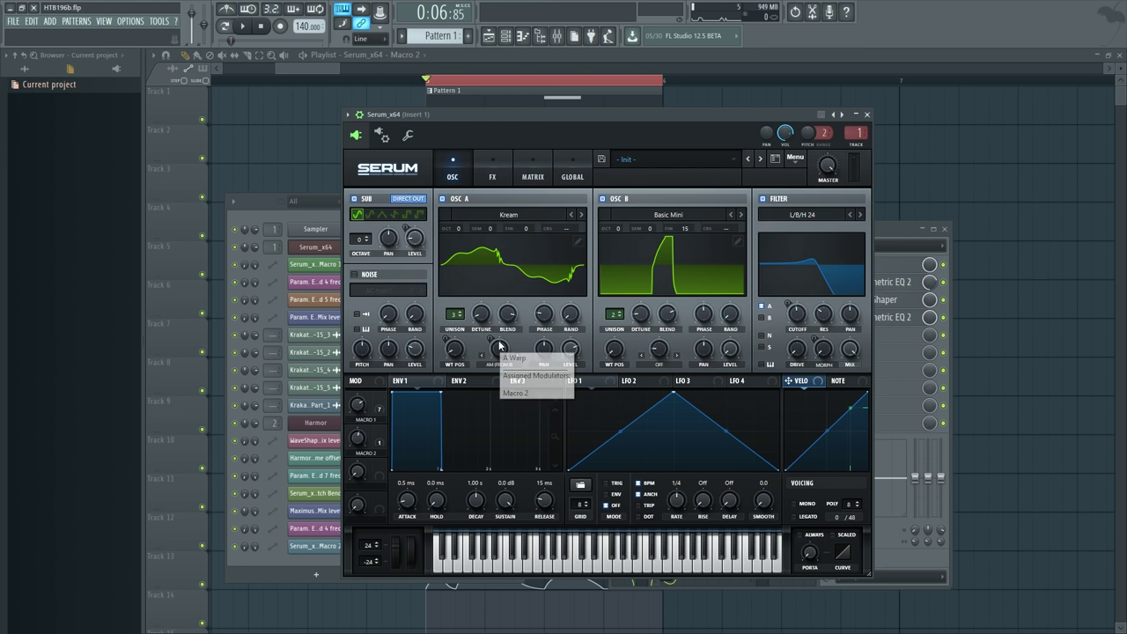
pyautogui.click(499, 344)
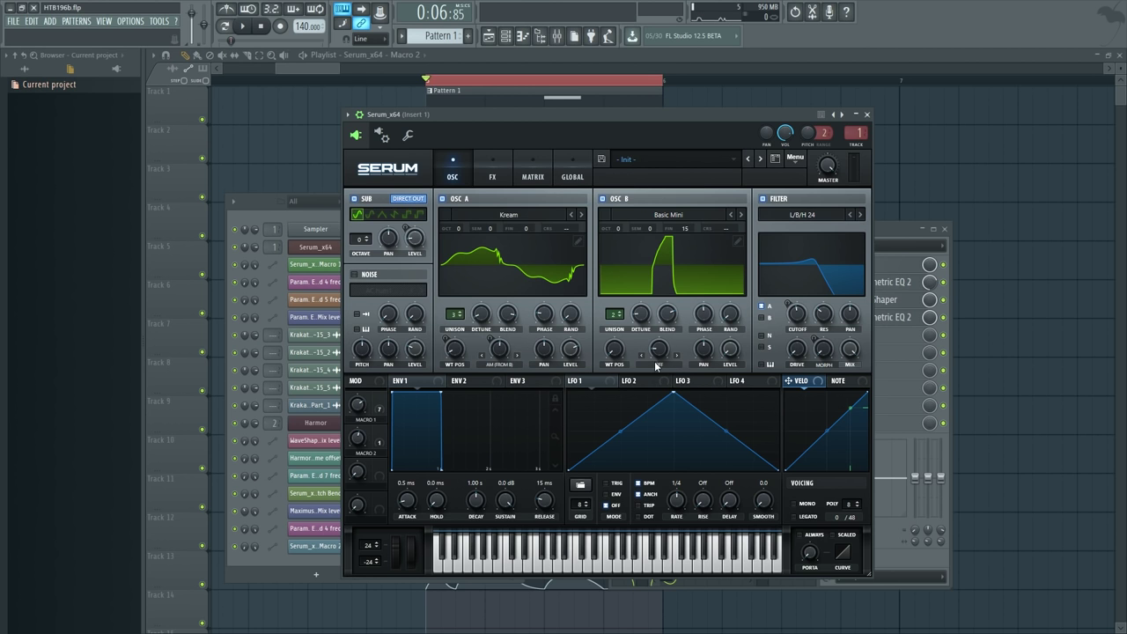
# - Set oscillator B's warp mode to AM (from A) with oscillator A's warp off, and raise B's warp to 95%
pyautogui.click(658, 364)
pyautogui.click(659, 368)
pyautogui.click(659, 368)
pyautogui.click(676, 335)
pyautogui.click(672, 365)
pyautogui.click(676, 322)
pyautogui.moveTo(658, 348); pyautogui.dragTo(667, 314)
pyautogui.doubleClick(660, 349)
pyautogui.moveTo(660, 352); pyautogui.dragTo(667, 294)
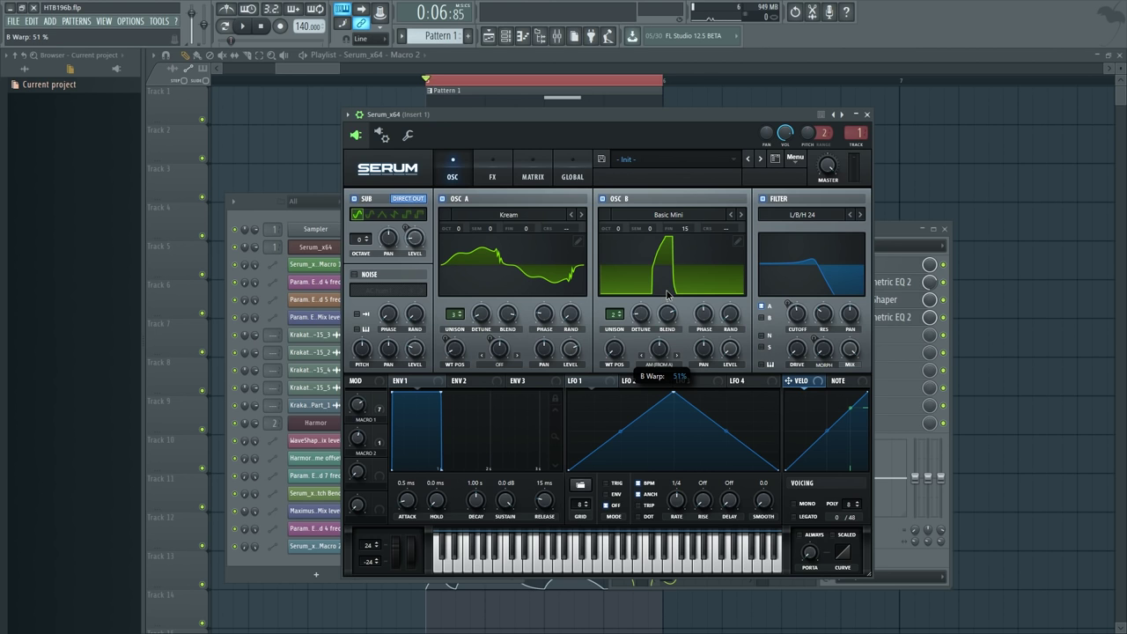
pyautogui.moveTo(666, 348); pyautogui.dragTo(707, 326)
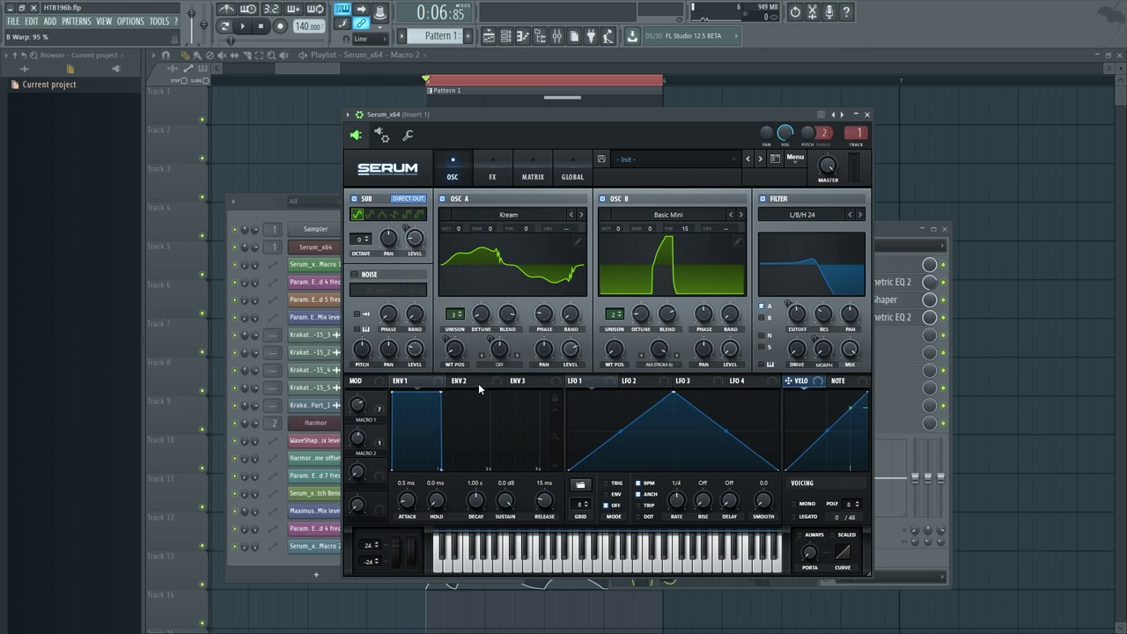
# - Check what Macro 2 modulates on Serum's oscillator A and inspect the Macro 2 automation clip in the playlist
pyautogui.moveTo(380, 431); pyautogui.dragTo(487, 337)
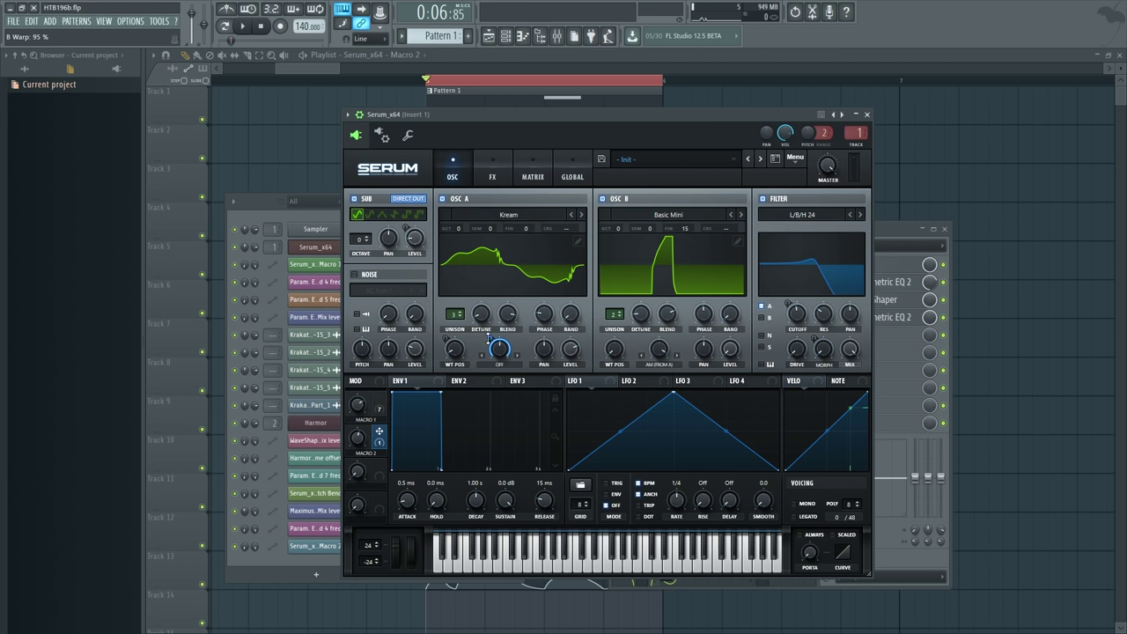
pyautogui.rightClick(506, 356)
pyautogui.press('Escape')
pyautogui.press('F12')
pyautogui.scroll(-1, 616, 440)
pyautogui.click(521, 526)
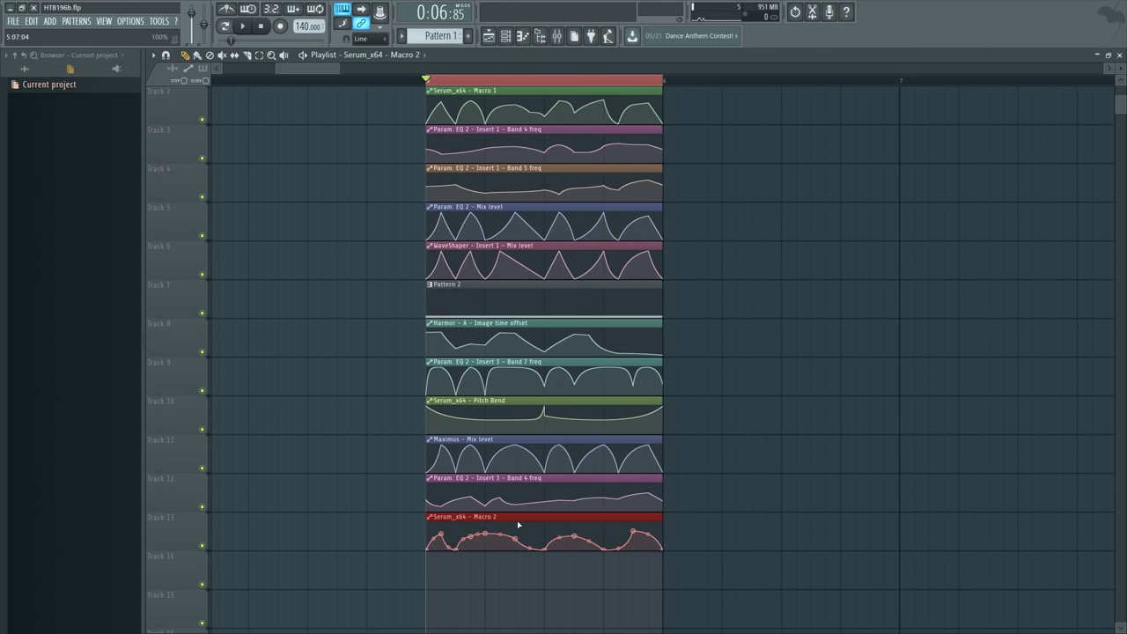
pyautogui.keyDown('ctrl'); pyautogui.scroll(4, 528, 526); pyautogui.keyUp('ctrl')
pyautogui.keyDown('ctrl'); pyautogui.scroll(-2, 546, 525); pyautogui.keyUp('ctrl')
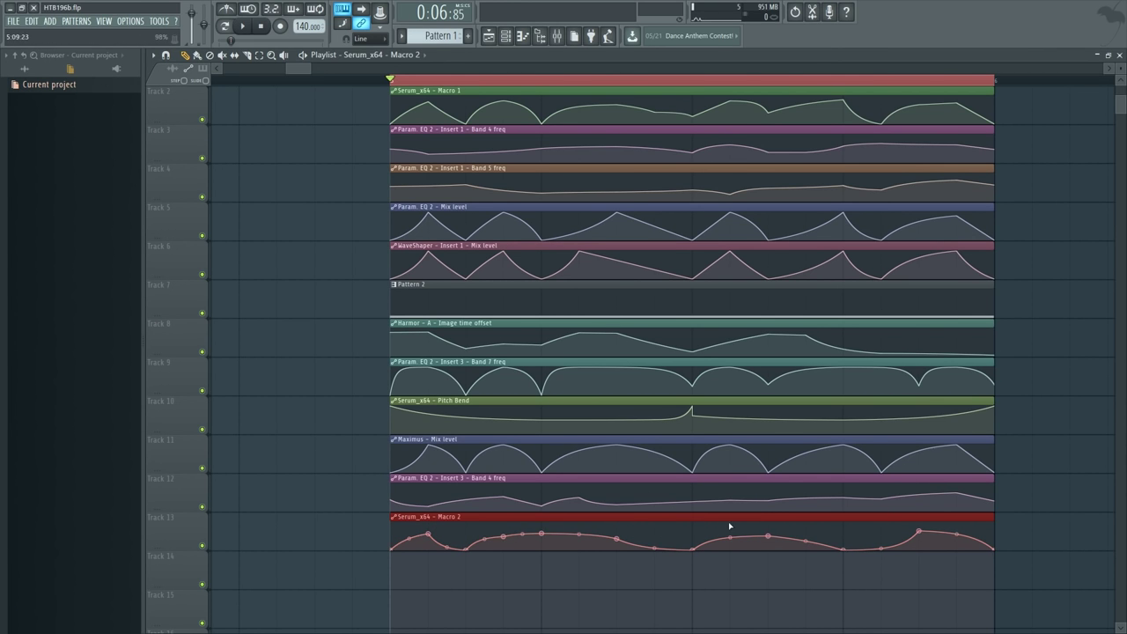
pyautogui.click(783, 563)
# - Shorten the Serum Macro 2 automation clip to half the bar, play the loop, and restore the clip's full length
pyautogui.moveTo(989, 514); pyautogui.dragTo(692, 515)
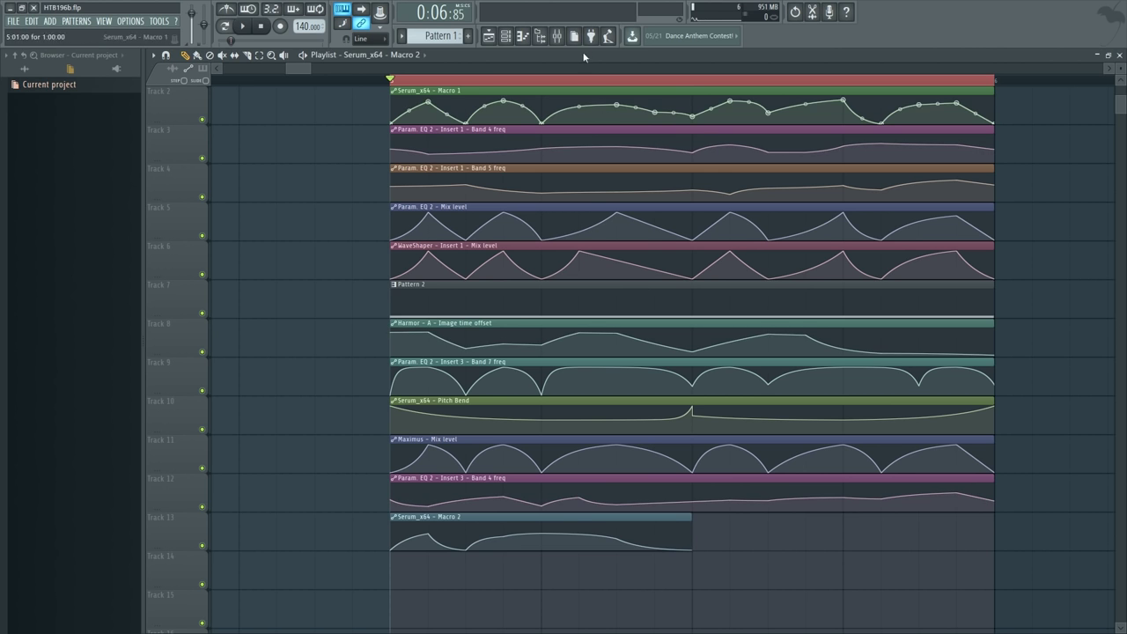
pyautogui.press('space')
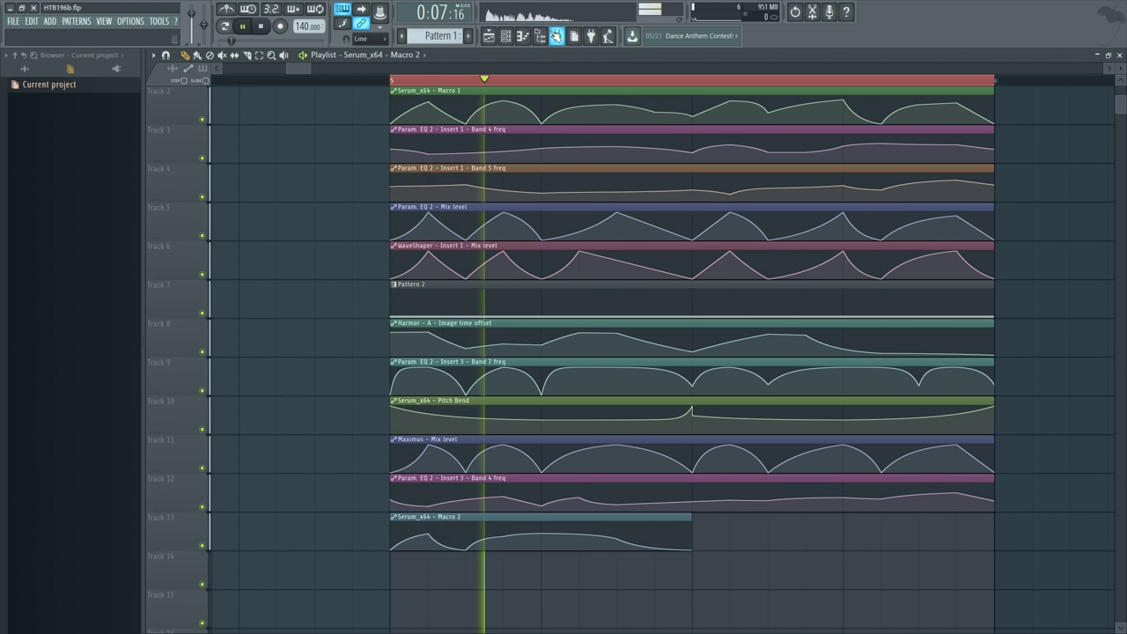
pyautogui.click(556, 35)
pyautogui.press('space')
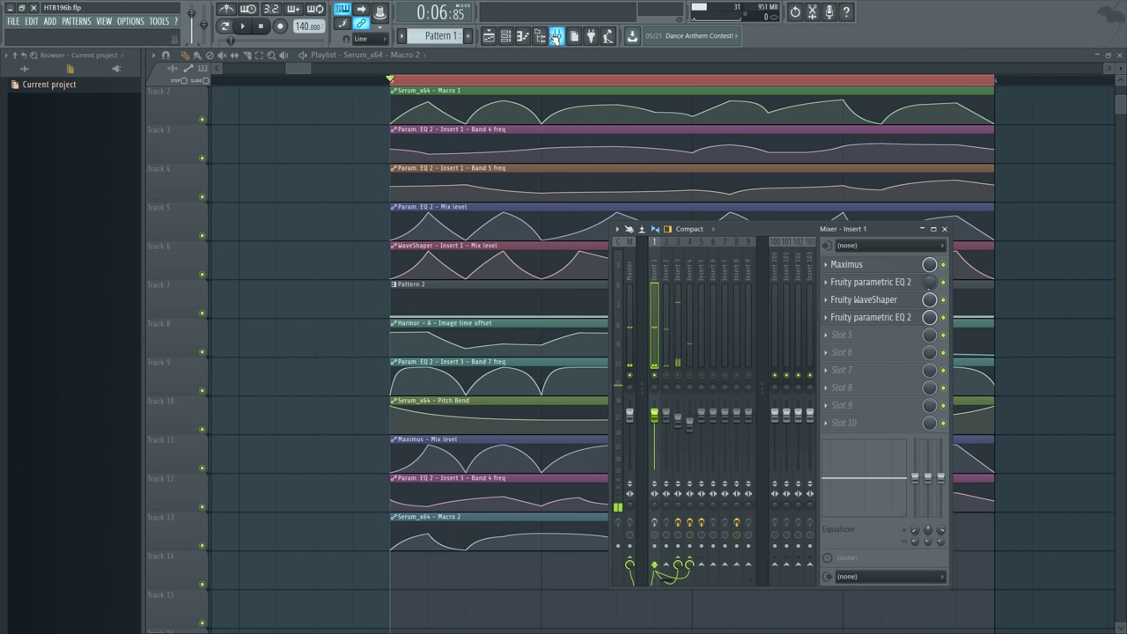
pyautogui.press('F9')
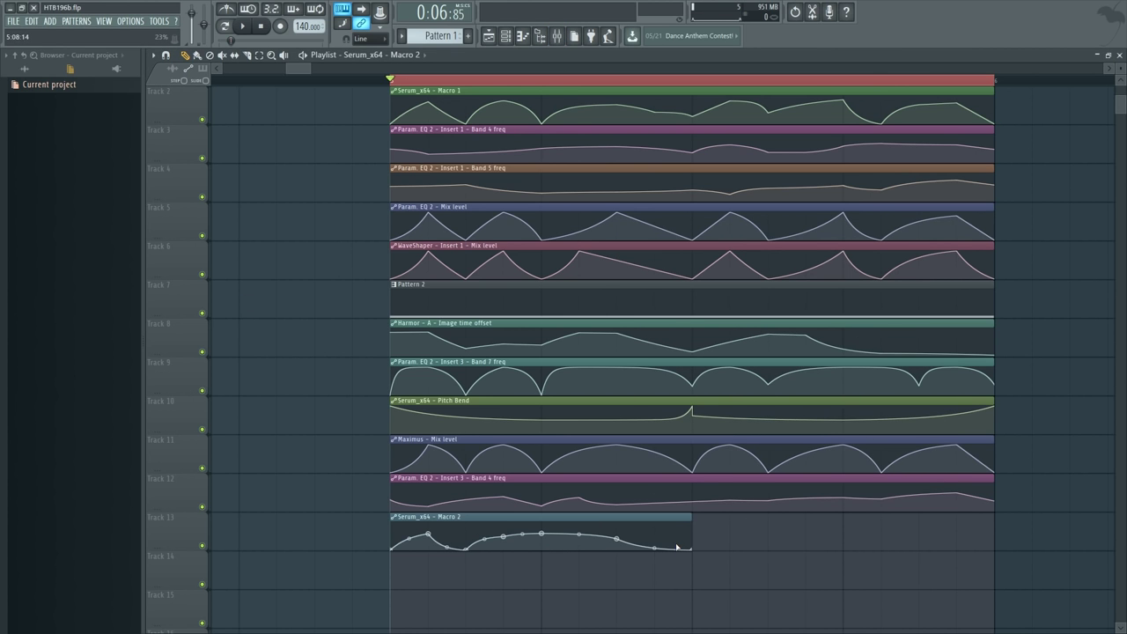
pyautogui.moveTo(692, 532); pyautogui.dragTo(995, 528)
# - Play the loop and set Serum's oscillator A warp mode to AM (from B), with oscillator B's warp off
pyautogui.press('space')
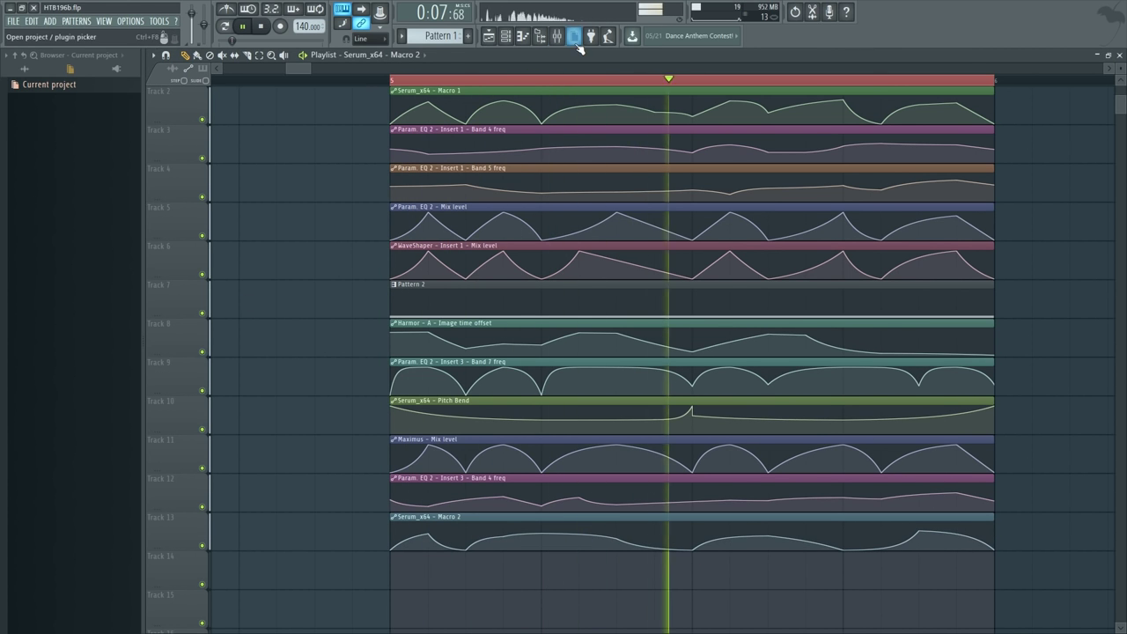
pyautogui.press('F6')
pyautogui.click(319, 247)
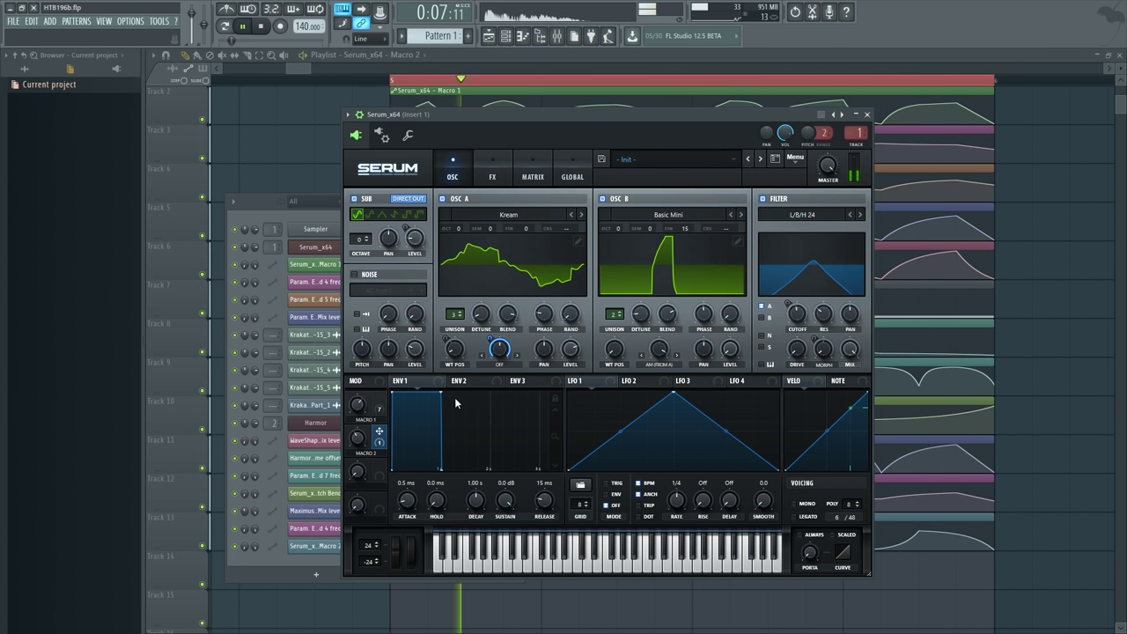
pyautogui.click(500, 363)
pyautogui.click(516, 322)
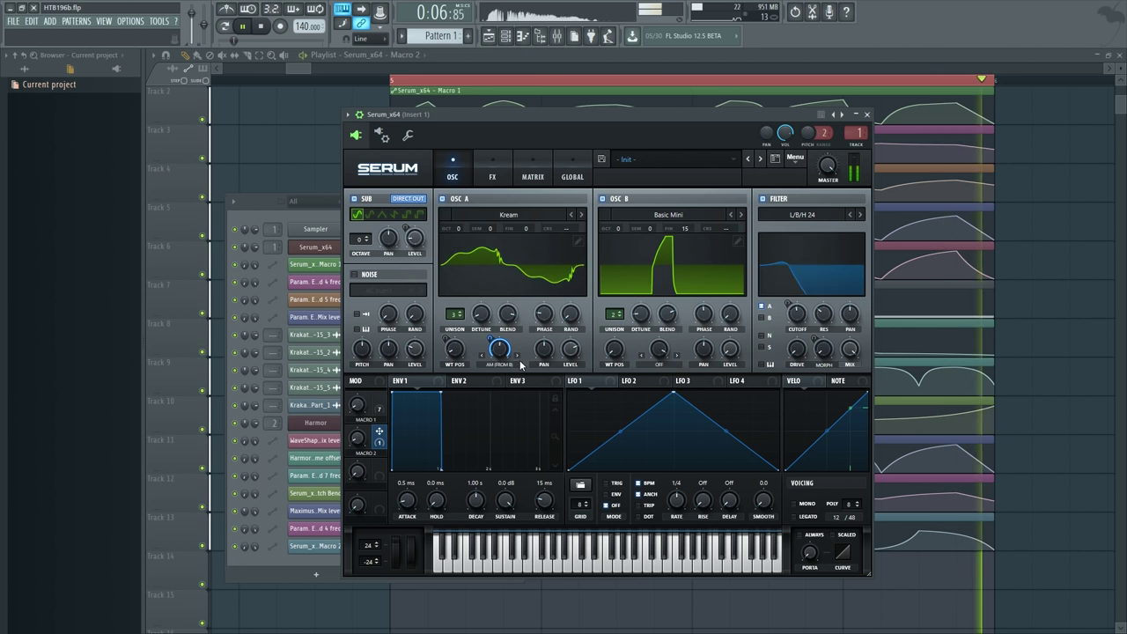
# - Compare the AM (from B) sound with the Macro 2 clip cut to half the bar, and stretch the clip back to full length
pyautogui.press('F12')
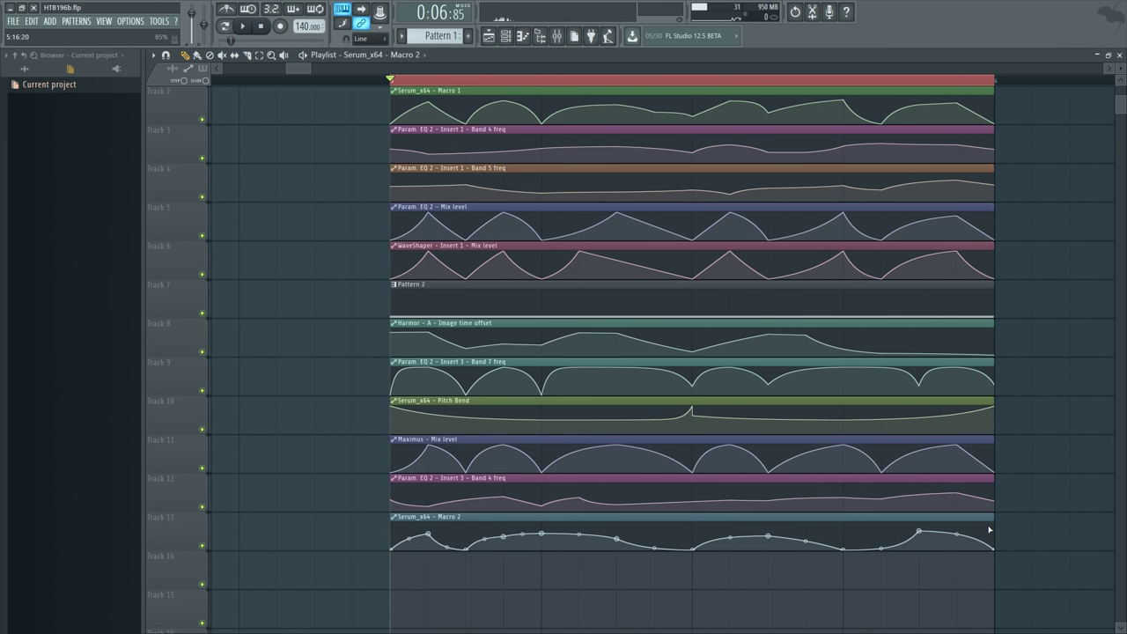
pyautogui.moveTo(991, 533); pyautogui.dragTo(693, 533)
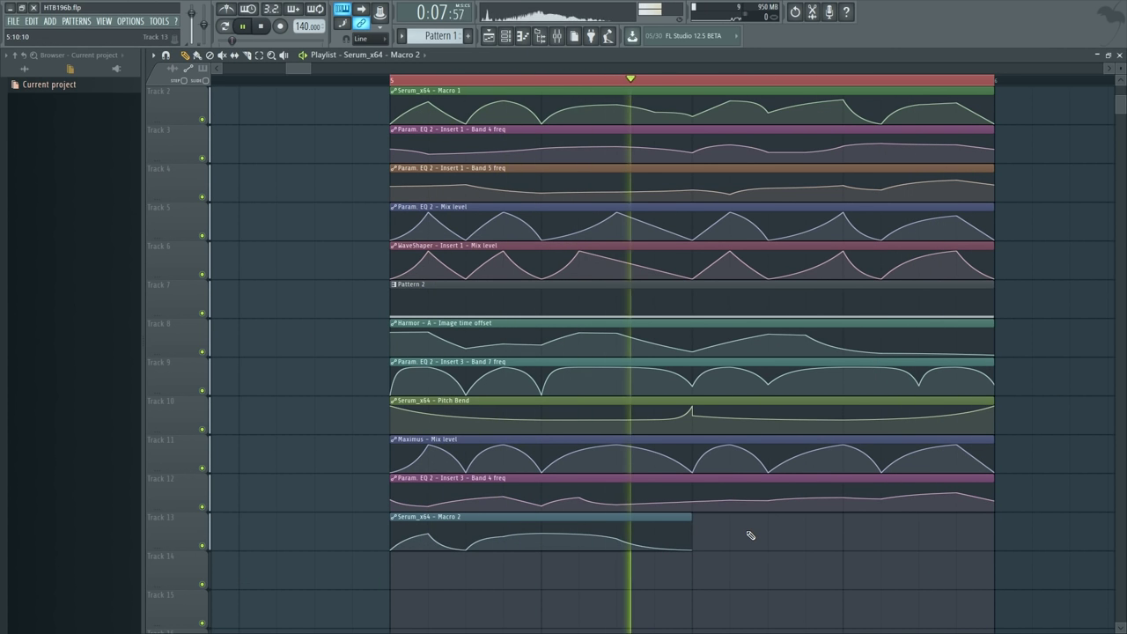
pyautogui.press('space')
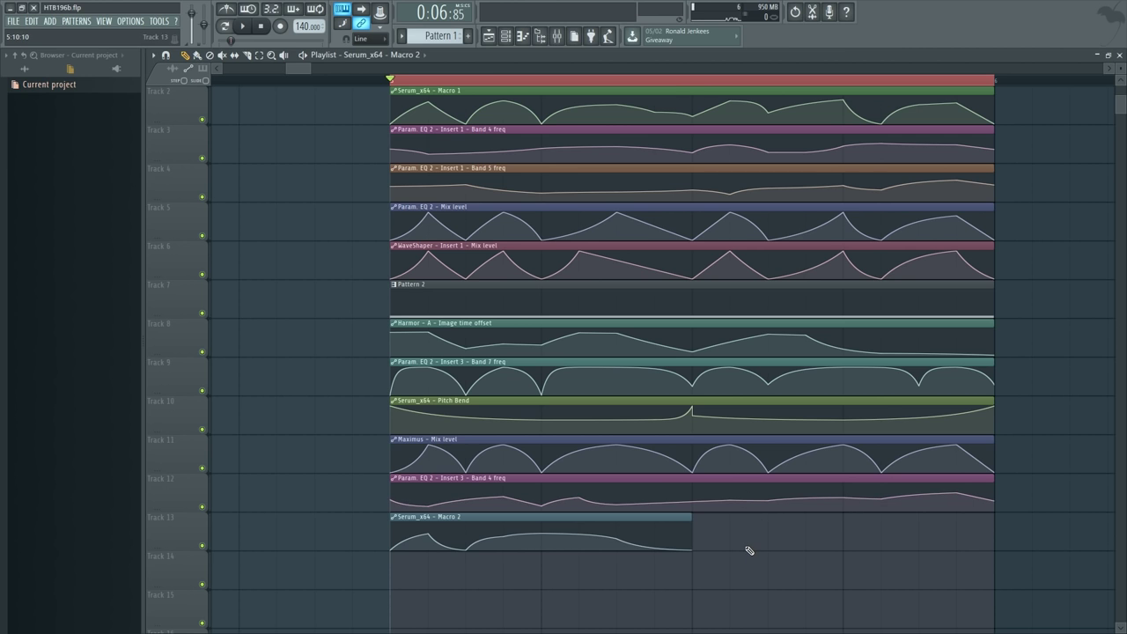
pyautogui.moveTo(695, 523); pyautogui.dragTo(978, 520)
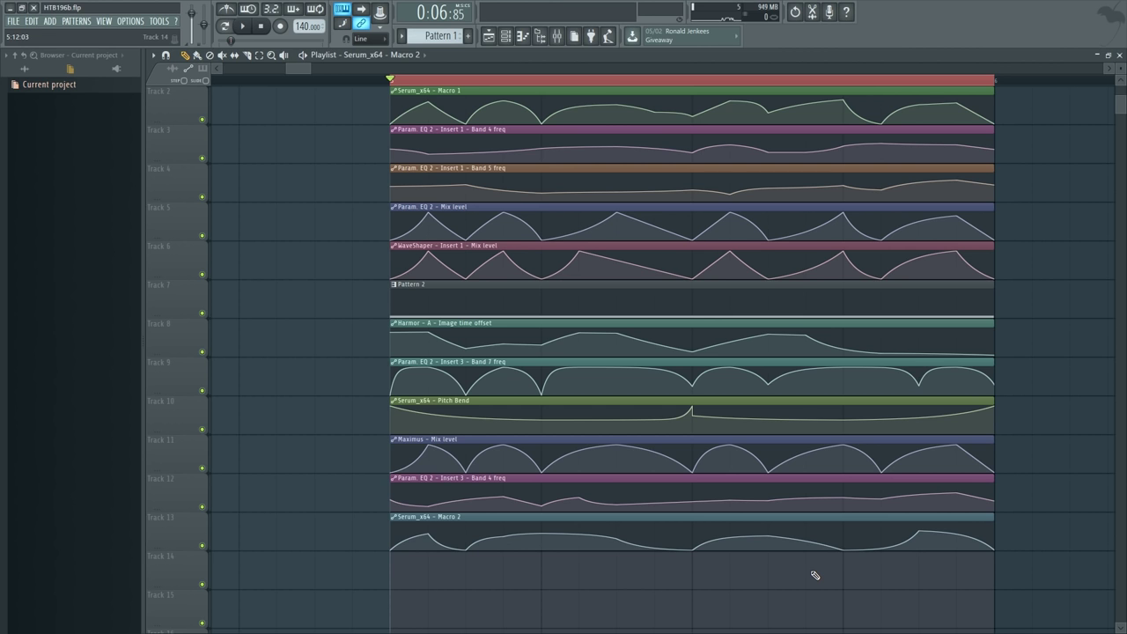
# - Reopen Serum and examine the controls modulated by Macro 1, including the filter's morph, closing the plug-in again
pyautogui.click(505, 36)
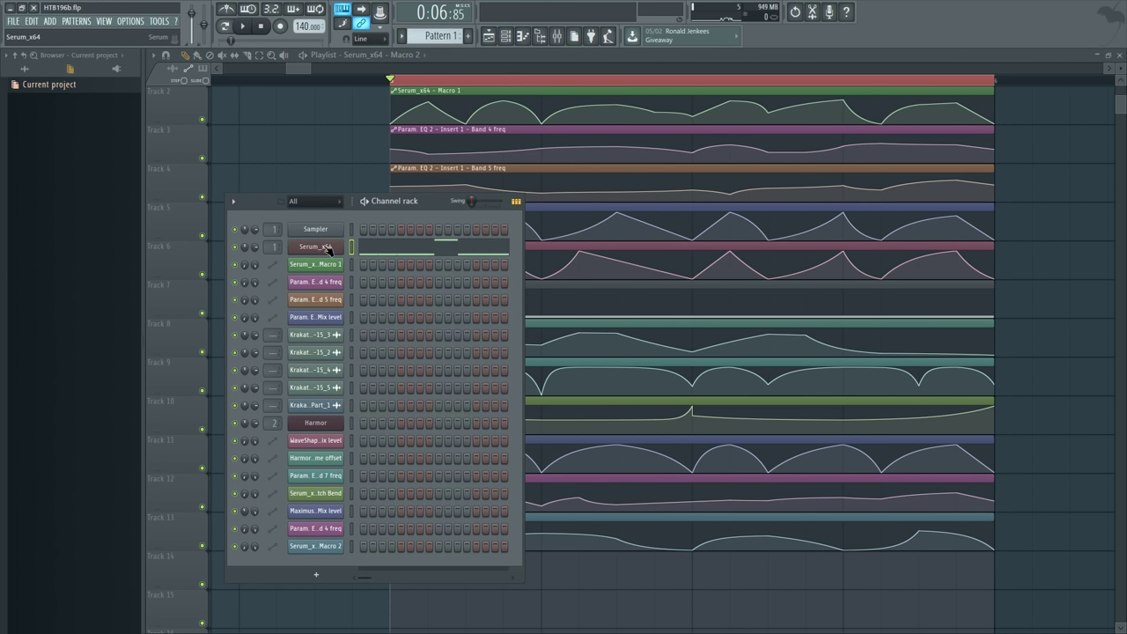
pyautogui.click(327, 250)
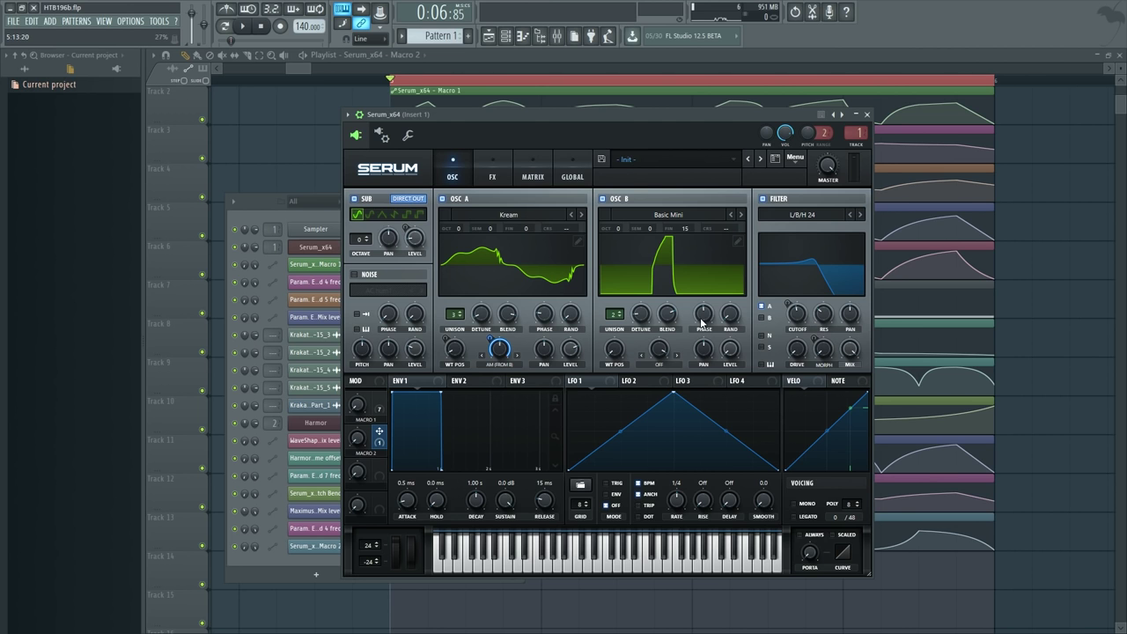
pyautogui.click(387, 409)
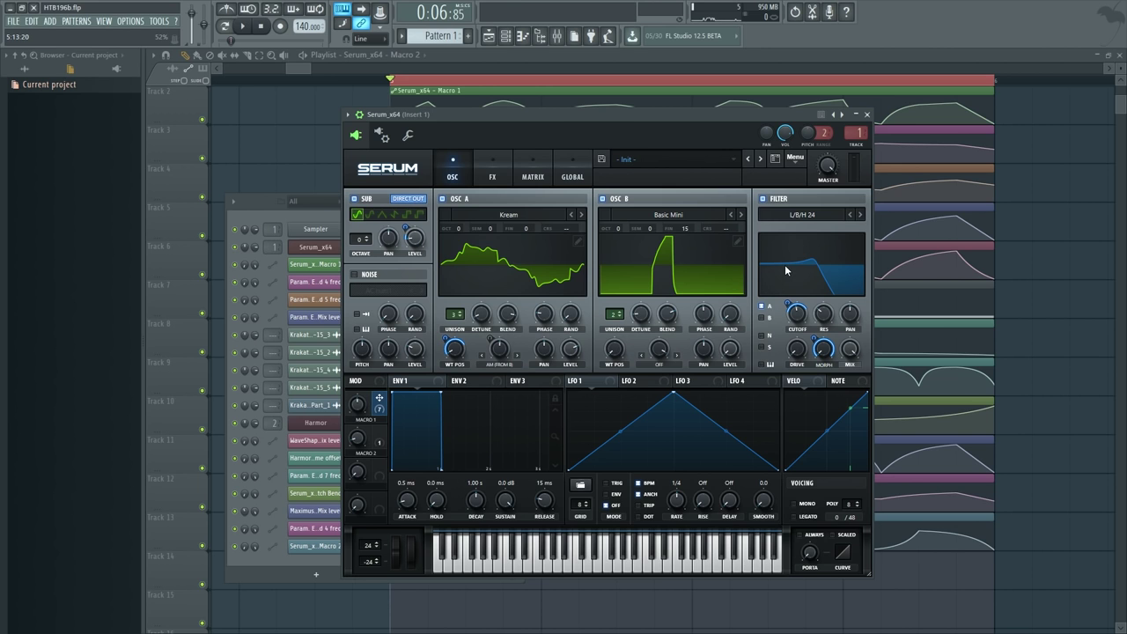
pyautogui.moveTo(824, 351); pyautogui.dragTo(816, 271)
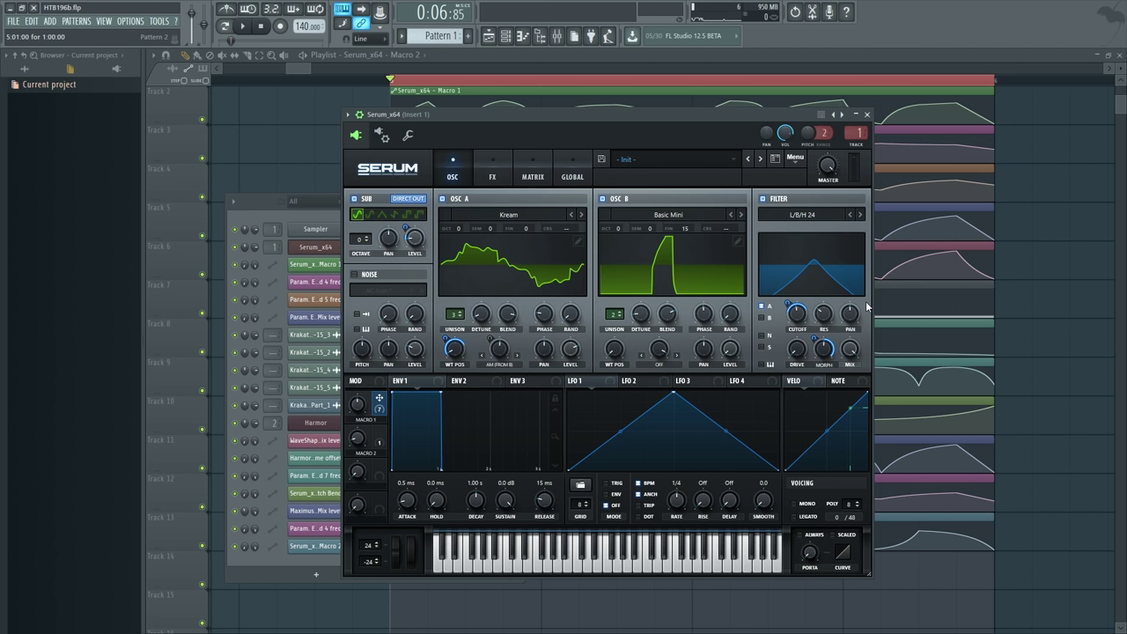
pyautogui.click(868, 115)
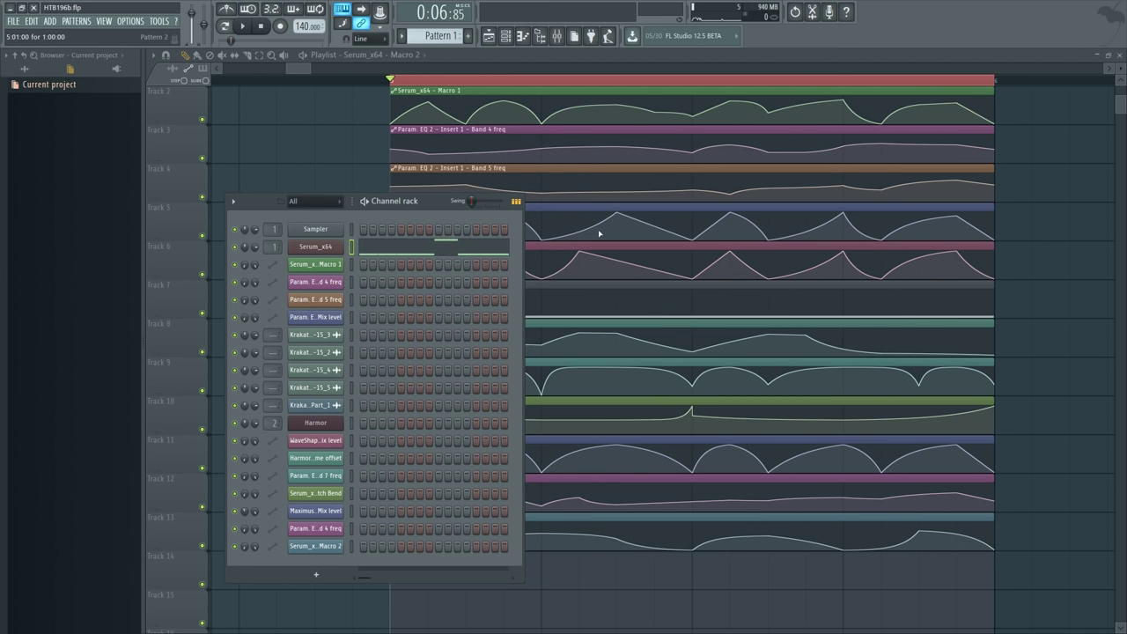
# - Disable all four effects on Insert 1 and re-enable only Maximus
pyautogui.click(557, 35)
pyautogui.click(943, 264)
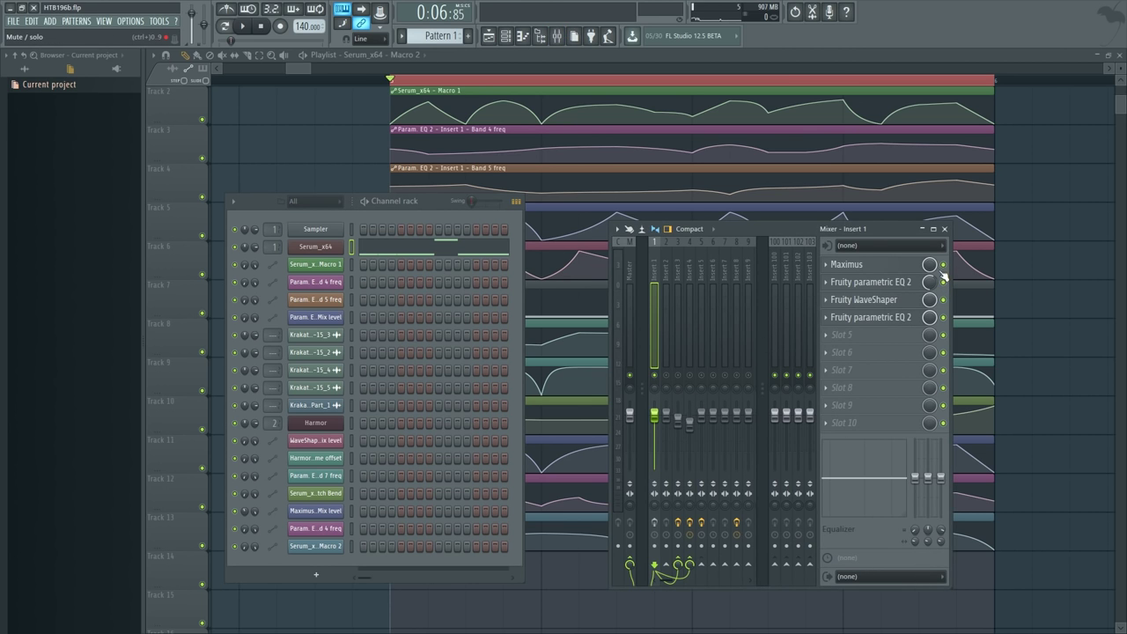
pyautogui.moveTo(947, 302); pyautogui.dragTo(950, 322)
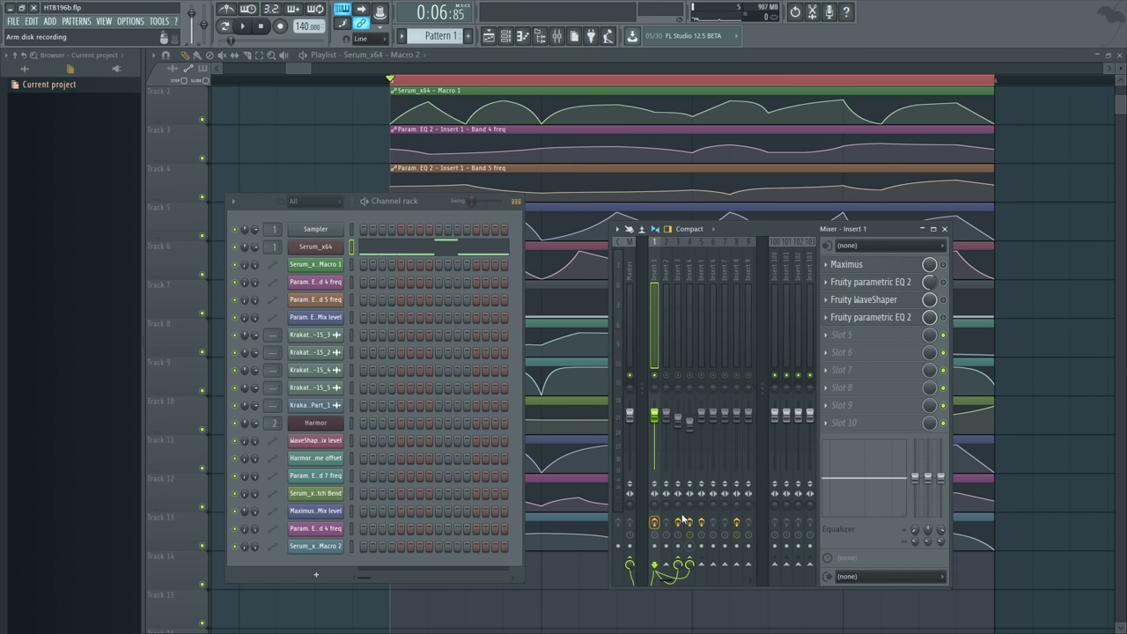
pyautogui.click(943, 264)
# - Open Maximus on Insert 1 and examine the low, mid, high and master band settings and curves
pyautogui.click(846, 264)
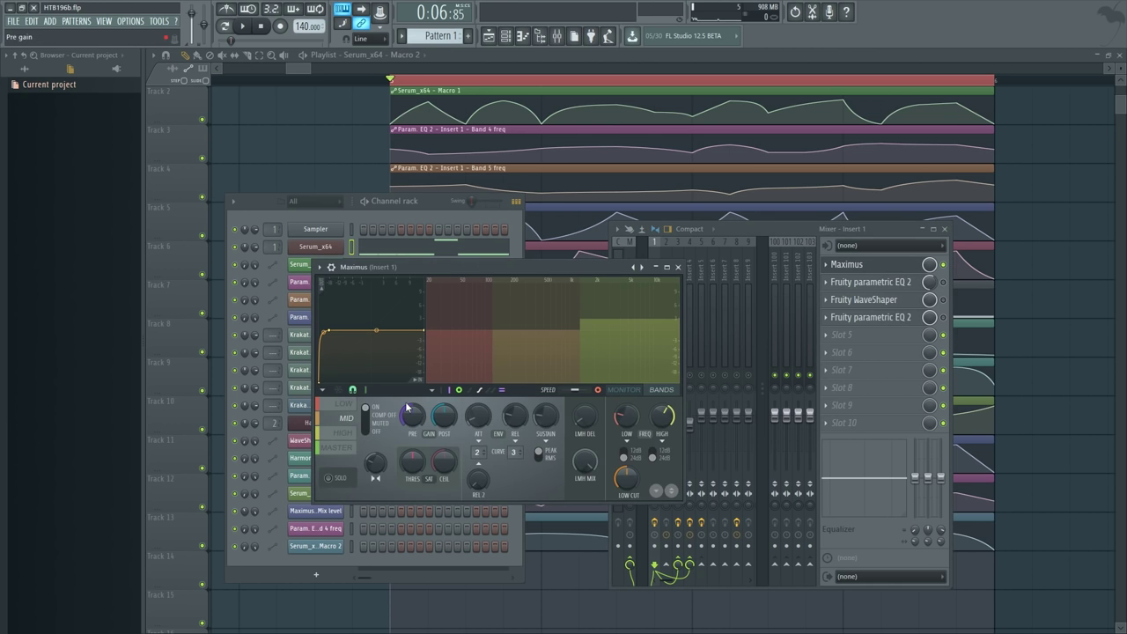
pyautogui.click(343, 406)
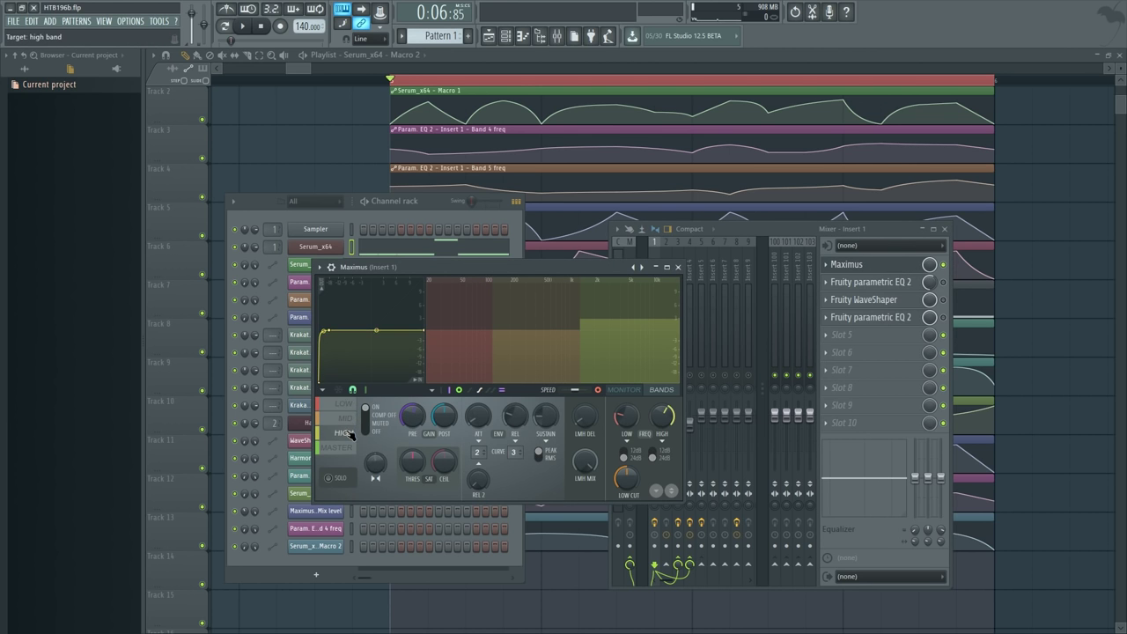
pyautogui.click(343, 432)
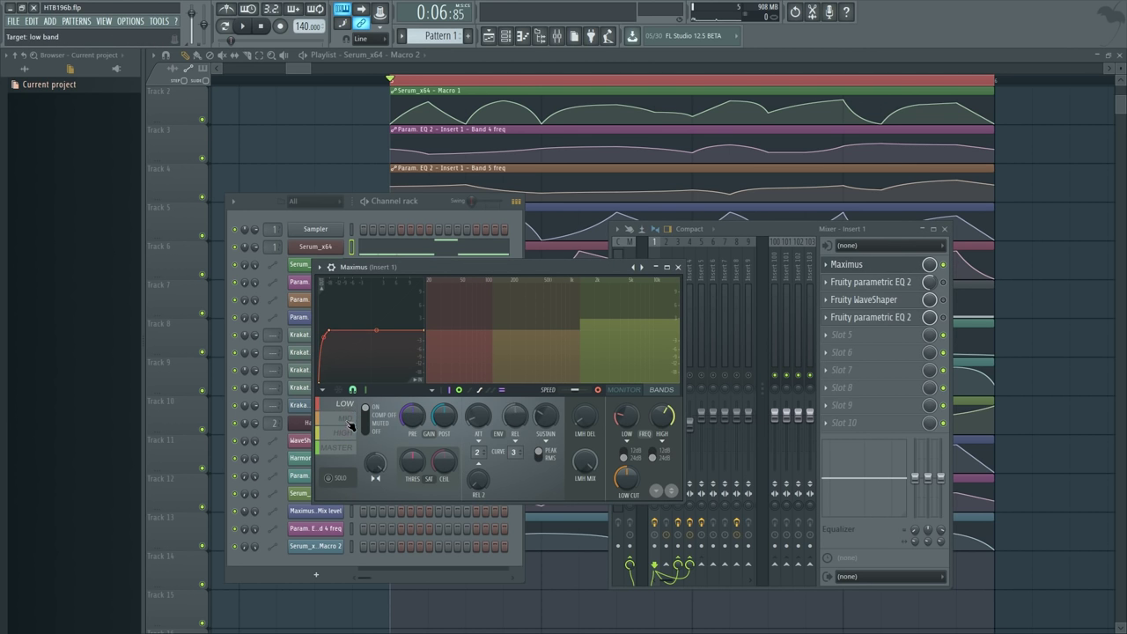
pyautogui.click(343, 447)
pyautogui.click(622, 390)
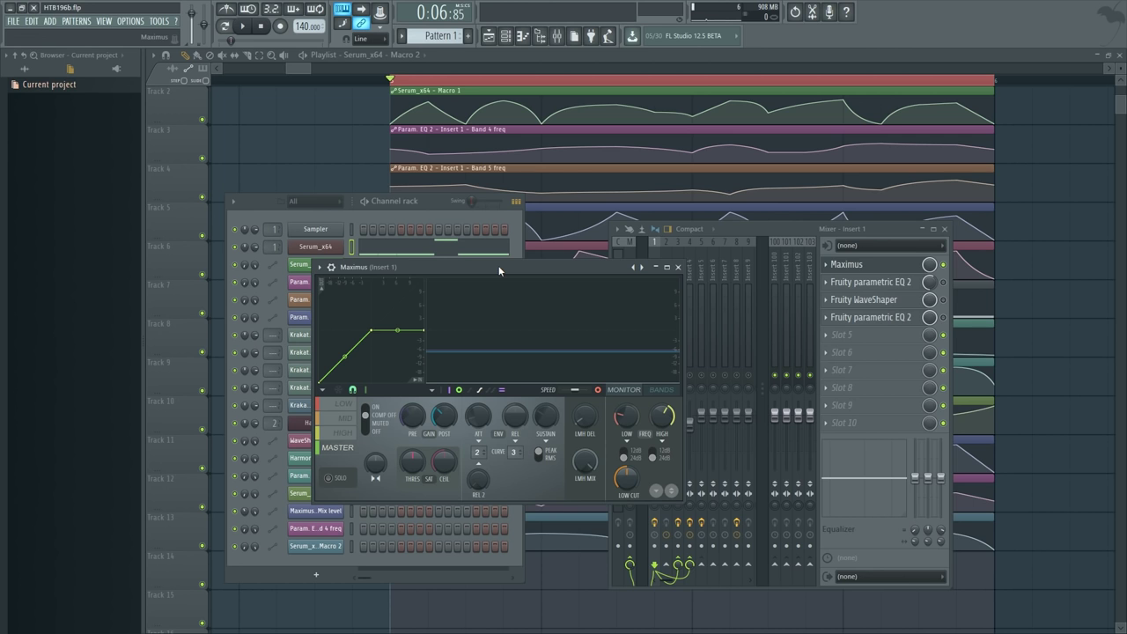
pyautogui.click(344, 405)
pyautogui.click(343, 418)
pyautogui.click(343, 432)
pyautogui.click(339, 447)
# - Enable the first Fruity parametric EQ 2 on Insert 1 and open it to examine its band curve
pyautogui.click(887, 297)
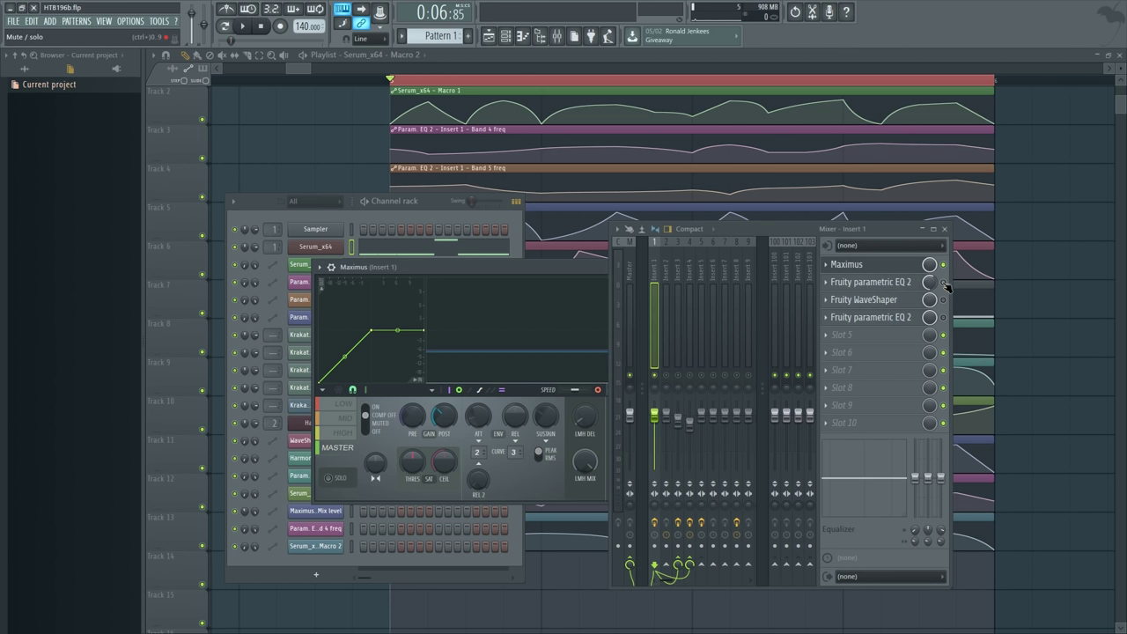
pyautogui.click(894, 285)
pyautogui.click(894, 287)
pyautogui.click(894, 287)
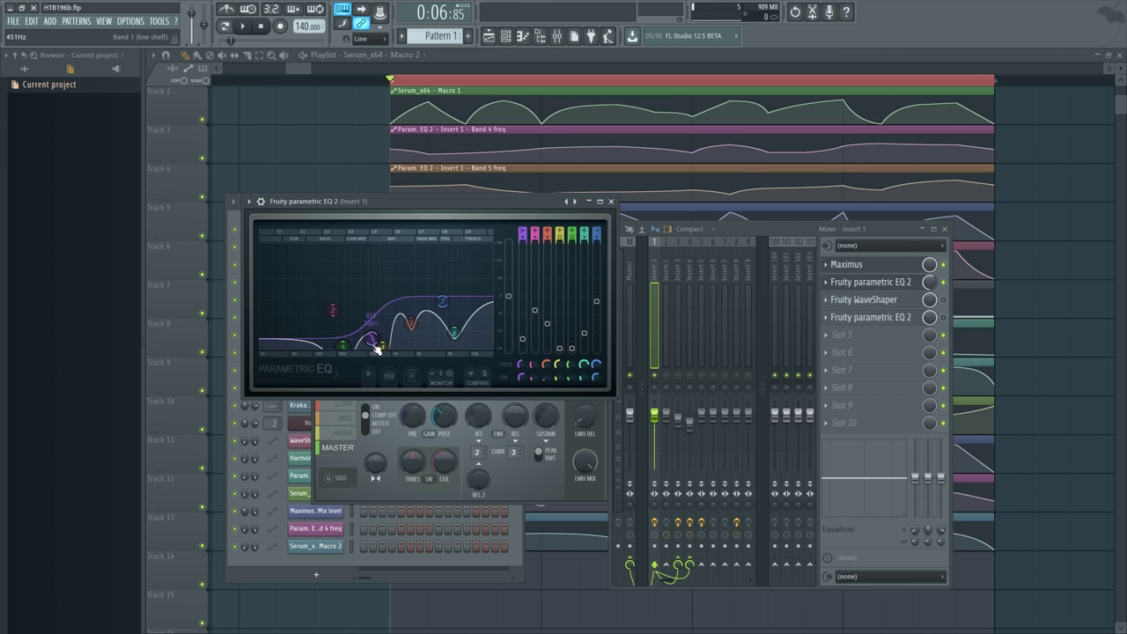
pyautogui.moveTo(336, 345); pyautogui.dragTo(344, 352)
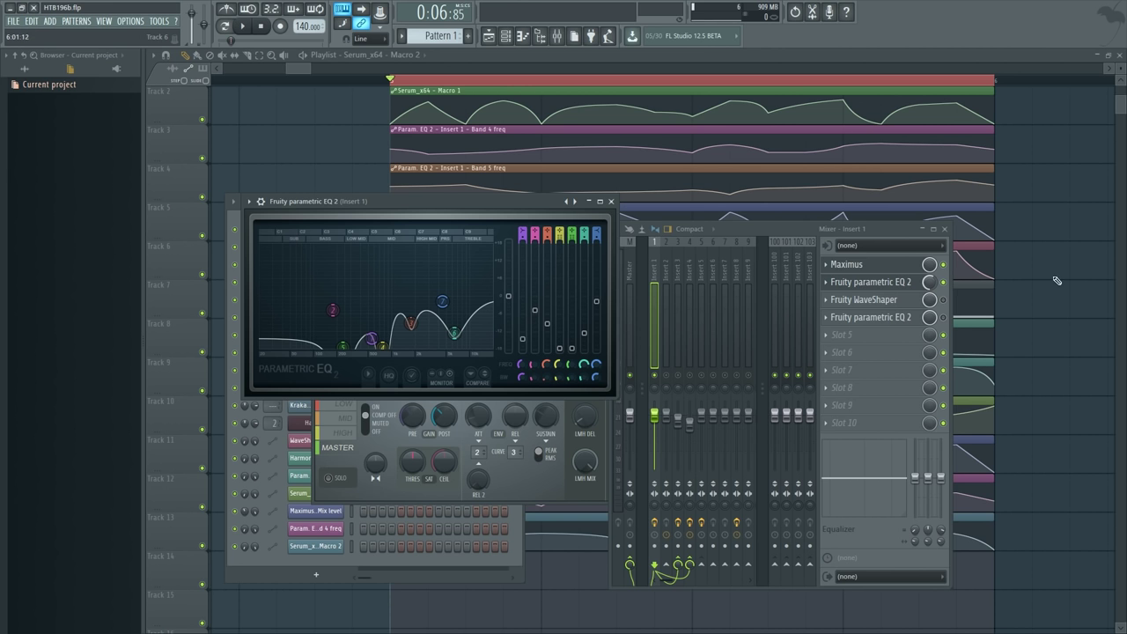
# - Close the plug-in windows, play the loop from the playlist, and check the Insert 1 effects in the mixer during playback
pyautogui.press('F12')
pyautogui.moveTo(1082, 281); pyautogui.dragTo(995, 349)
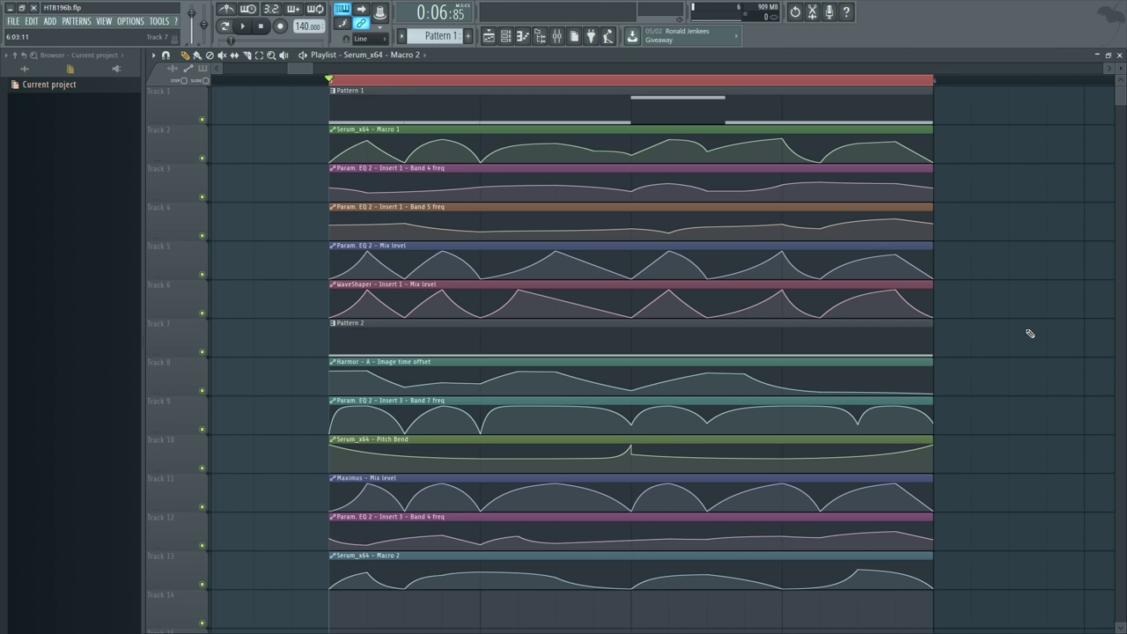
pyautogui.press('space')
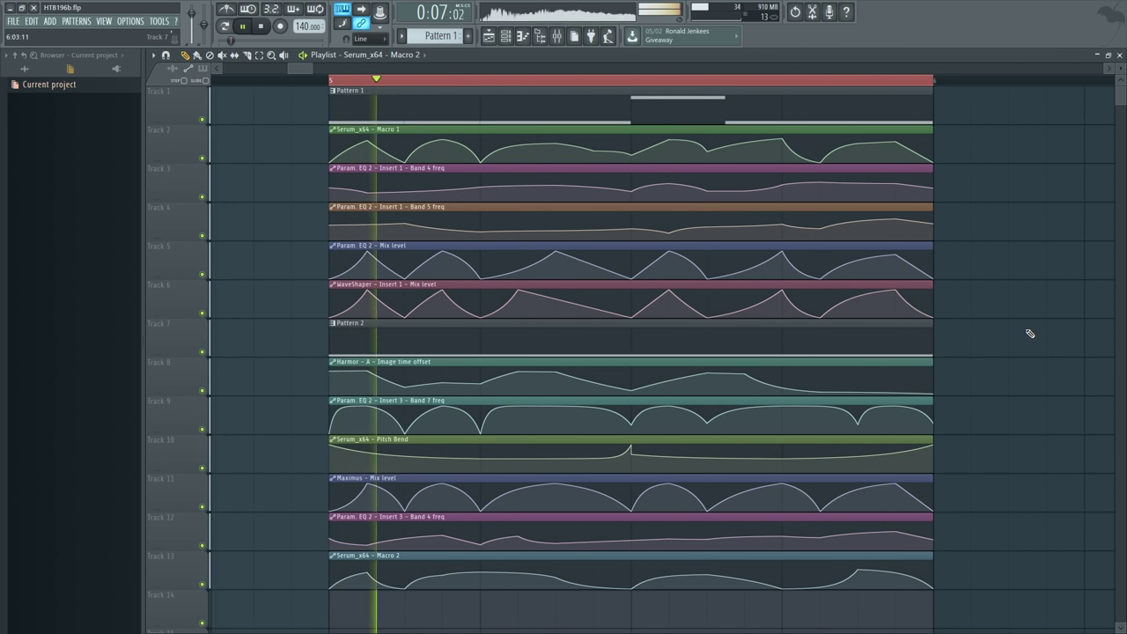
pyautogui.click(557, 37)
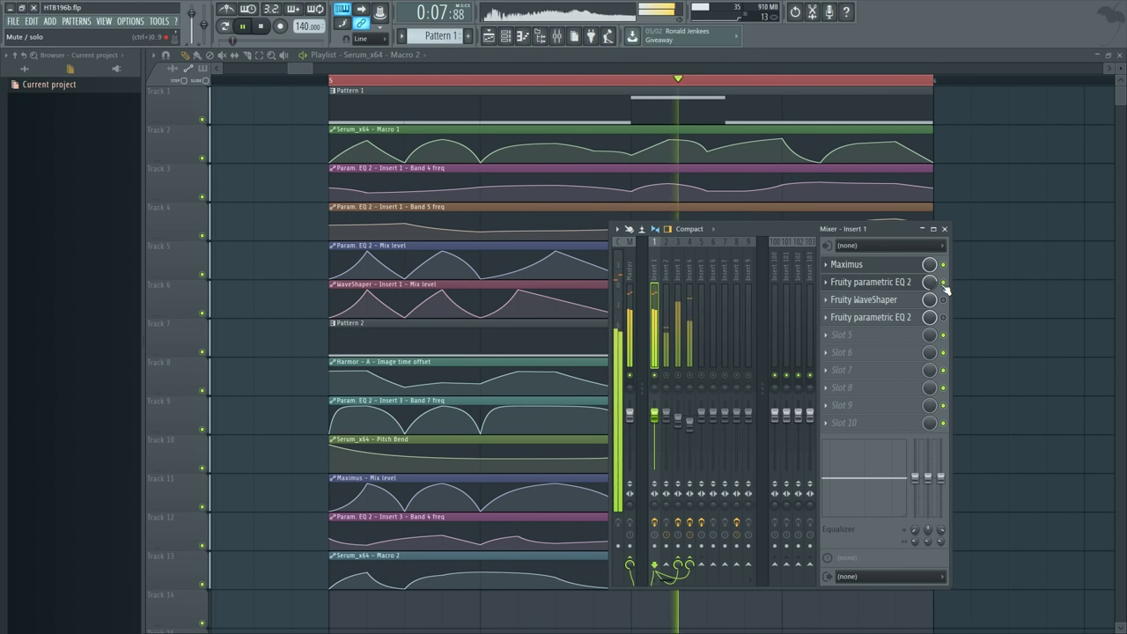
pyautogui.press('space')
pyautogui.press('F9')
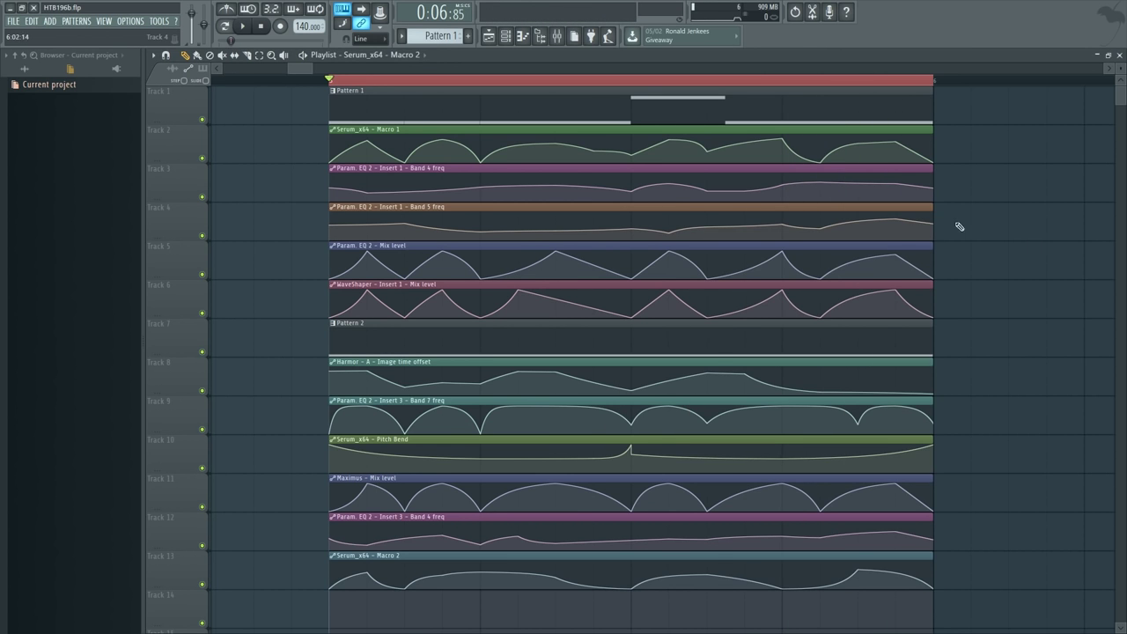
# - Highlight the Insert 1 EQ band 4 and 5 frequency, EQ mix level and WaveShaper mix level clips in turn, and reopen the mixer
pyautogui.moveTo(963, 239); pyautogui.dragTo(876, 174)
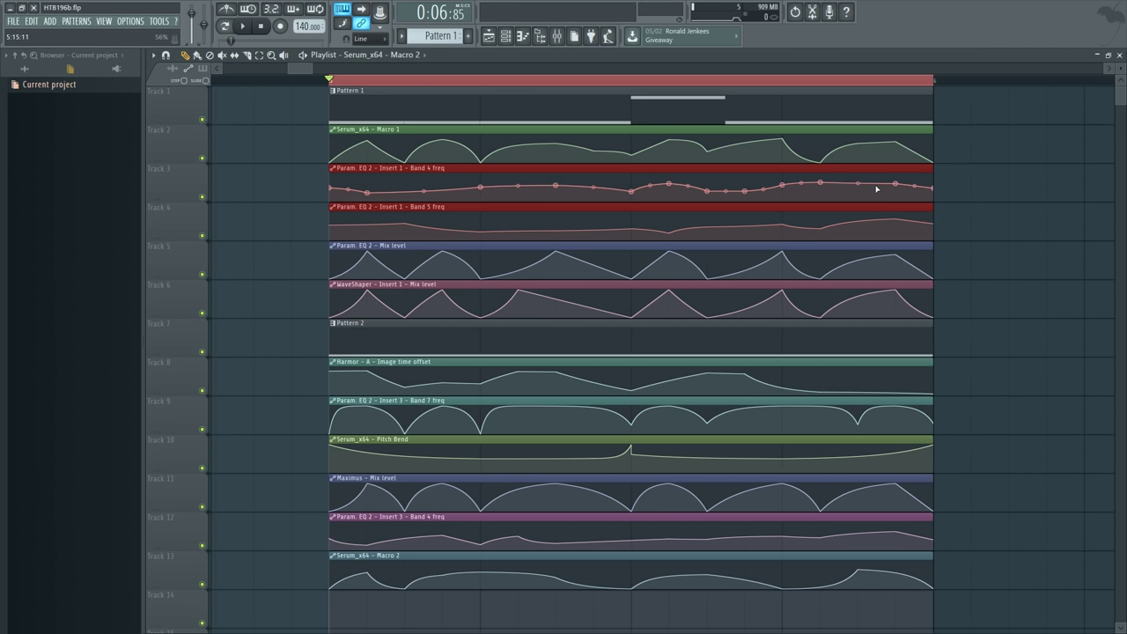
pyautogui.click(975, 236)
pyautogui.moveTo(969, 294); pyautogui.dragTo(857, 255)
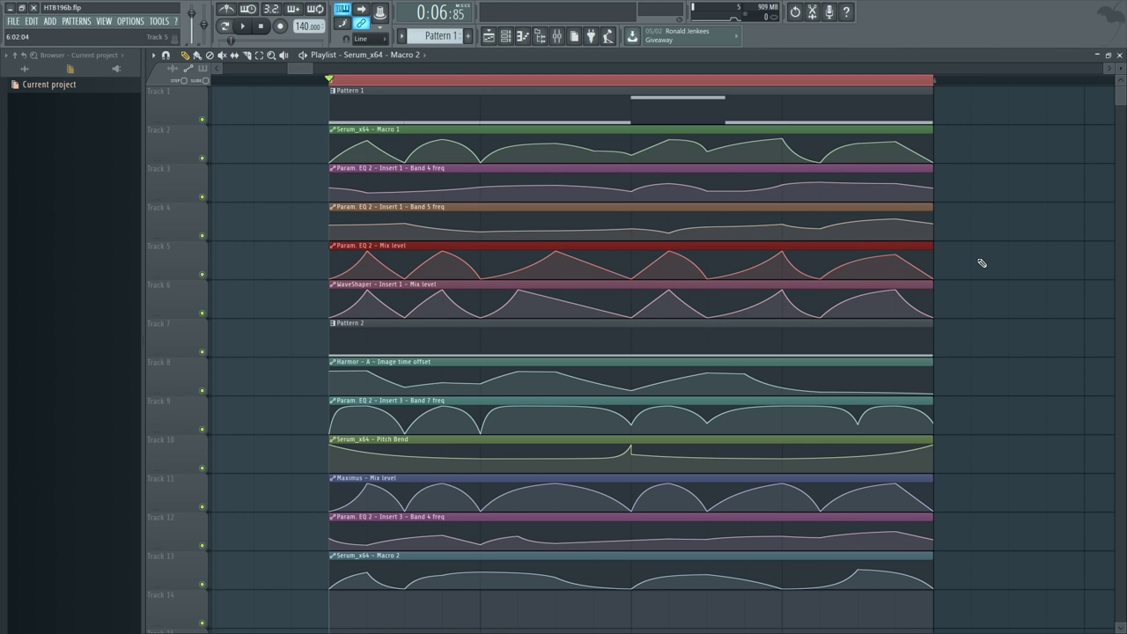
pyautogui.click(983, 266)
pyautogui.click(767, 307)
pyautogui.click(556, 36)
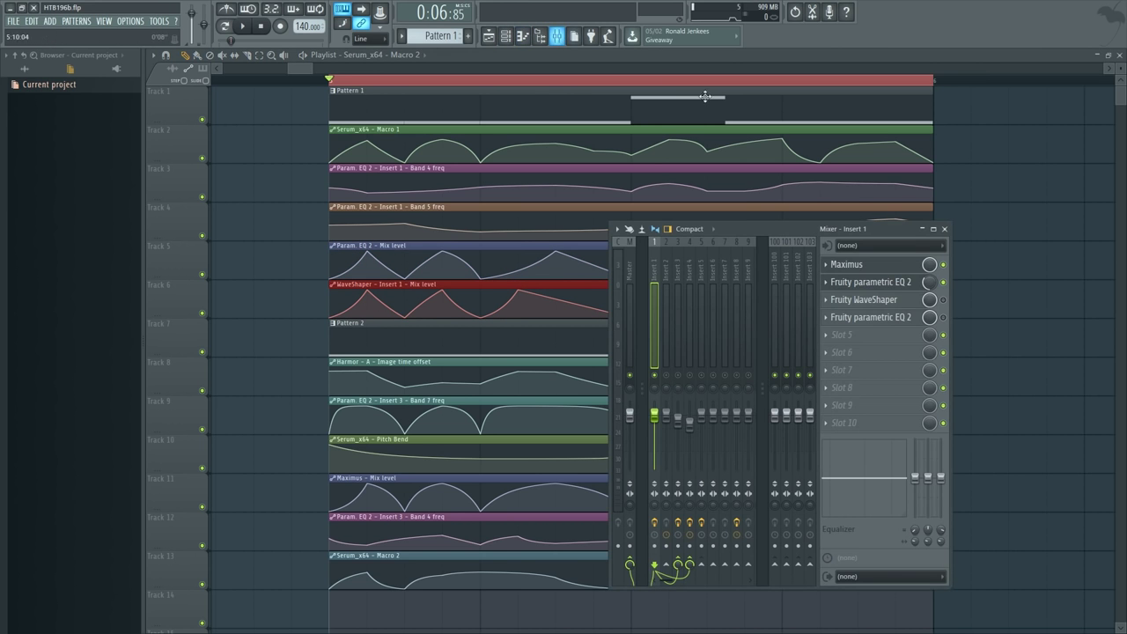
# - Enable Fruity WaveShaper on Insert 1, open it to examine its curve, and audition it with the loop
pyautogui.click(906, 300)
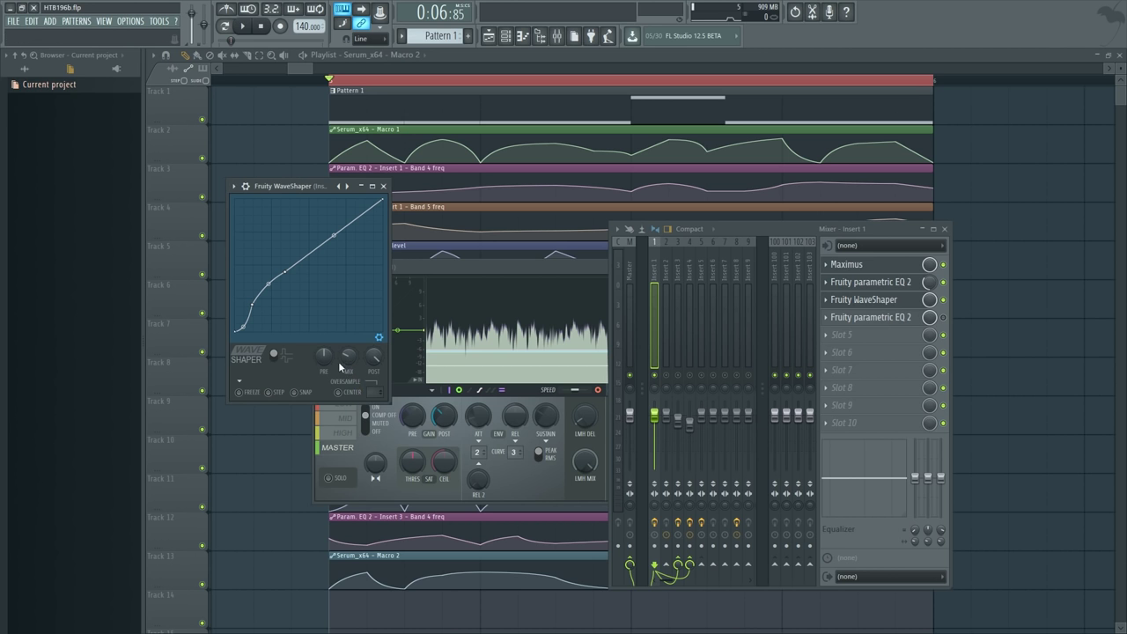
pyautogui.press('space')
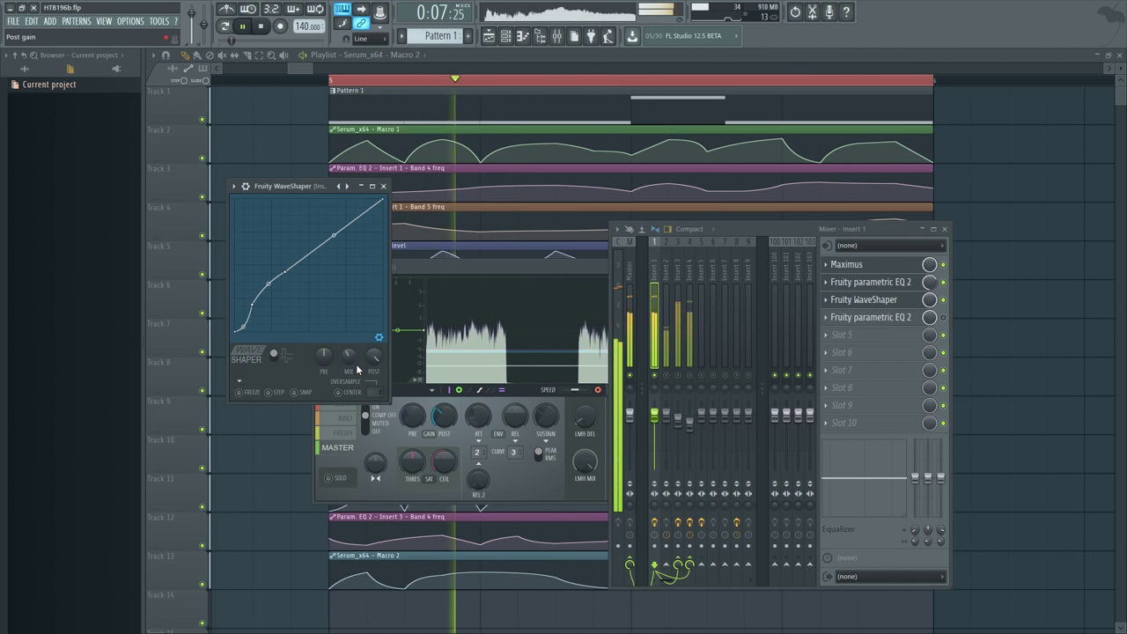
pyautogui.press('space')
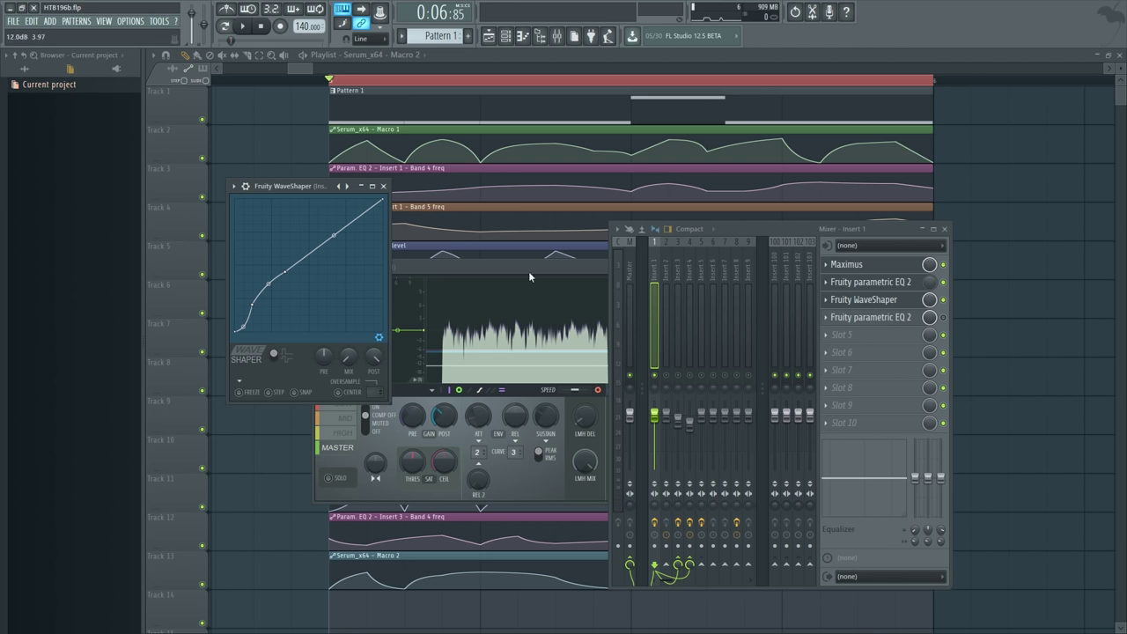
# - Open the second Fruity parametric EQ 2 on Insert 1, enable it, and audition it with the loop
pyautogui.click(907, 318)
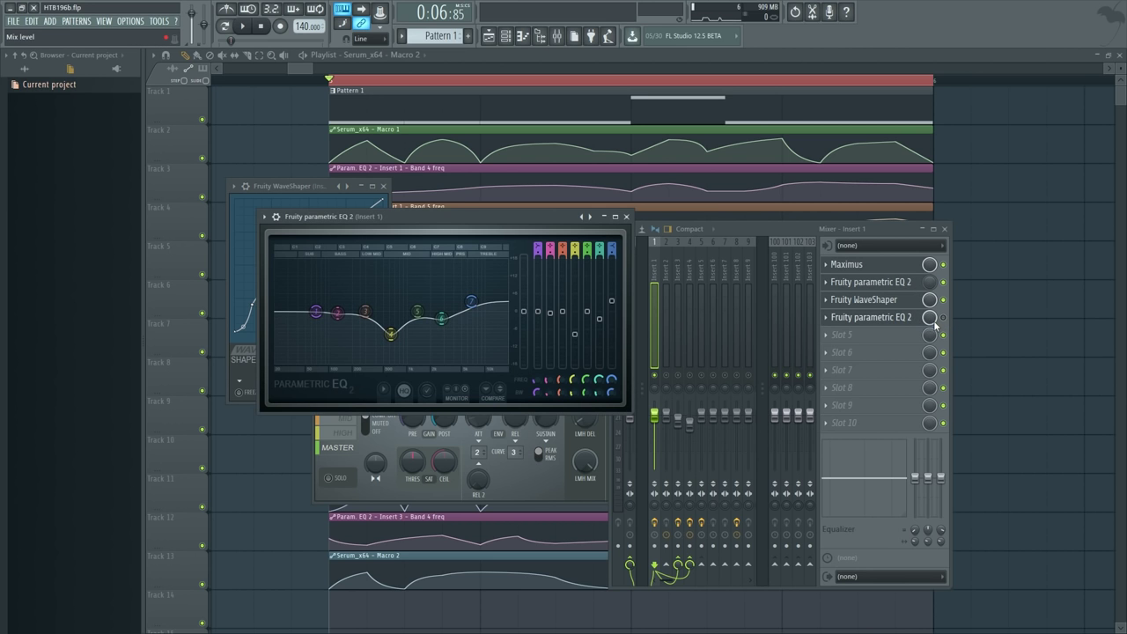
pyautogui.click(935, 322)
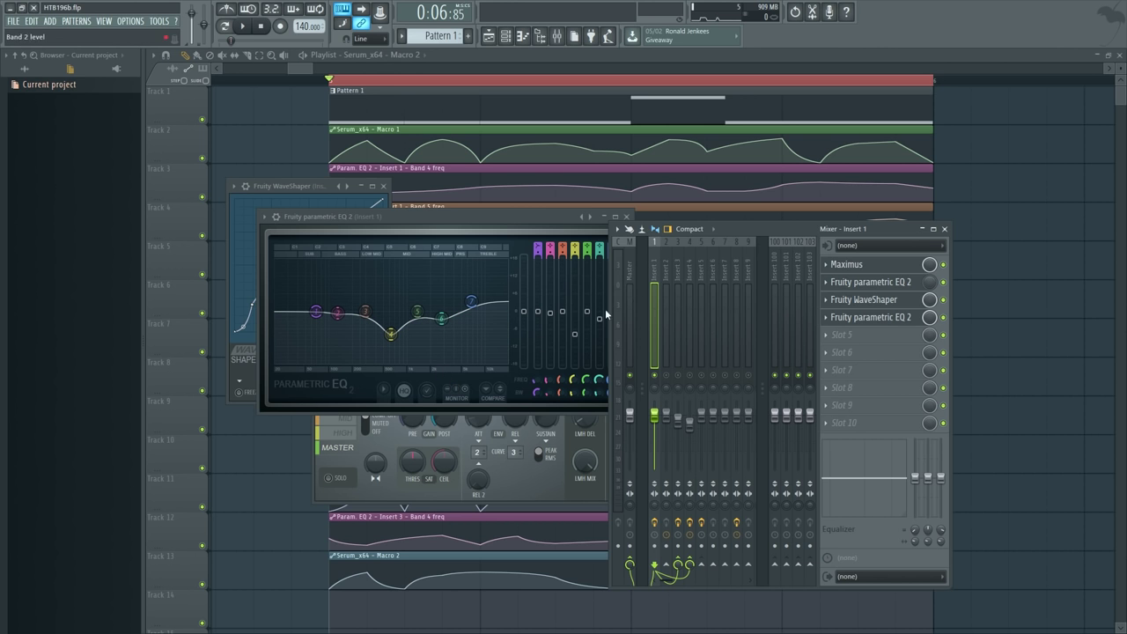
pyautogui.press('space')
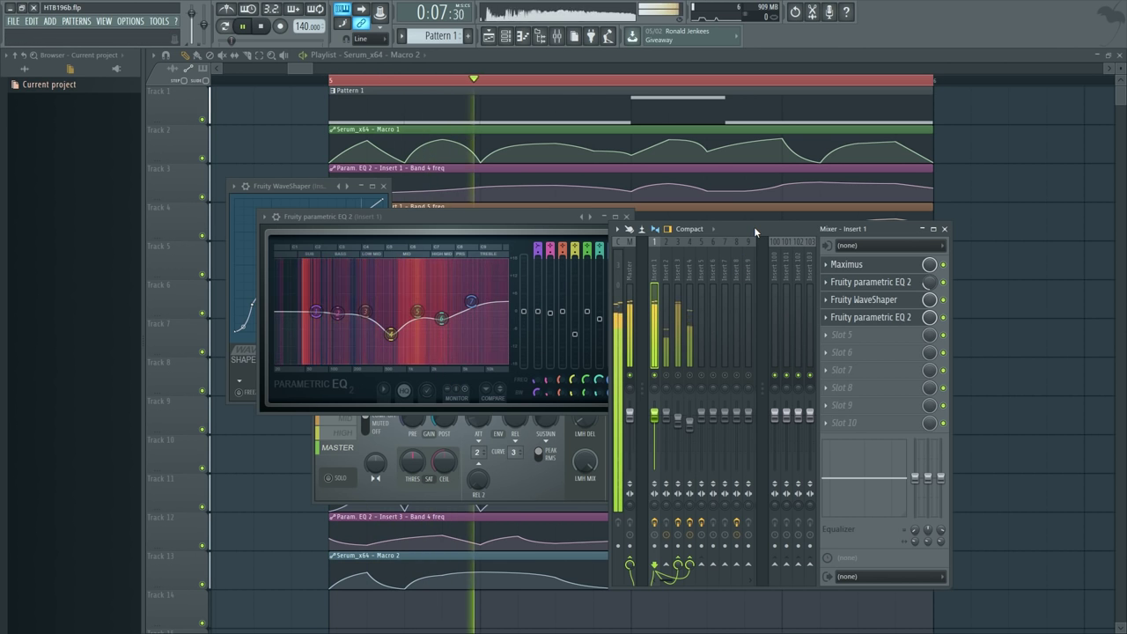
pyautogui.press('space')
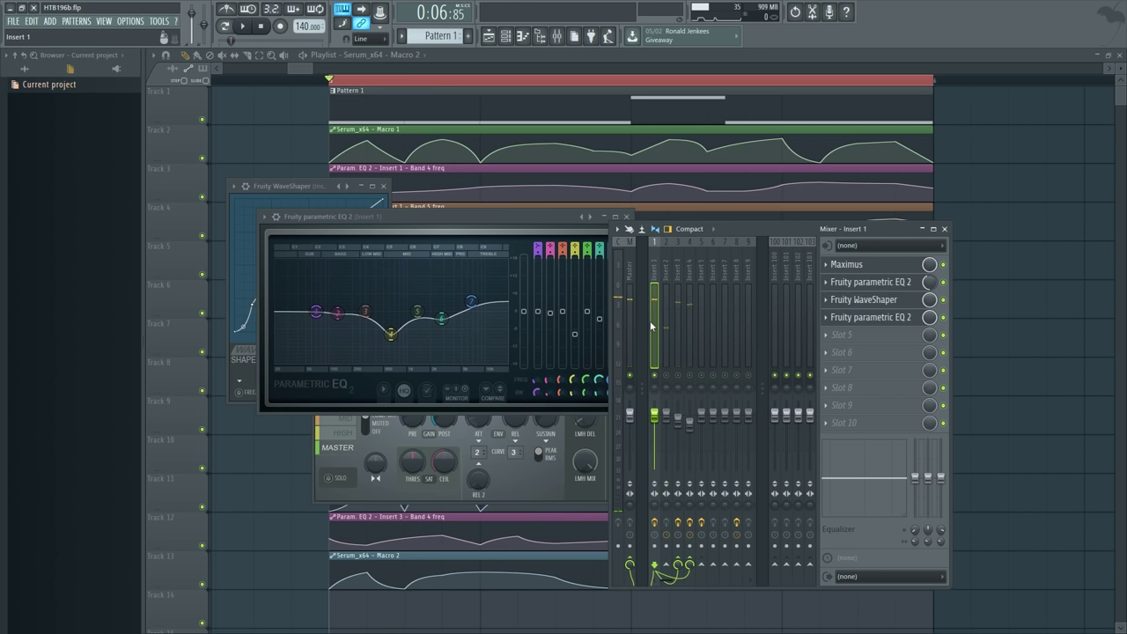
# - Select Insert 4 and examine the band curve of the Param. EQ 2 inside its Patcher
pyautogui.click(676, 266)
pyautogui.click(690, 268)
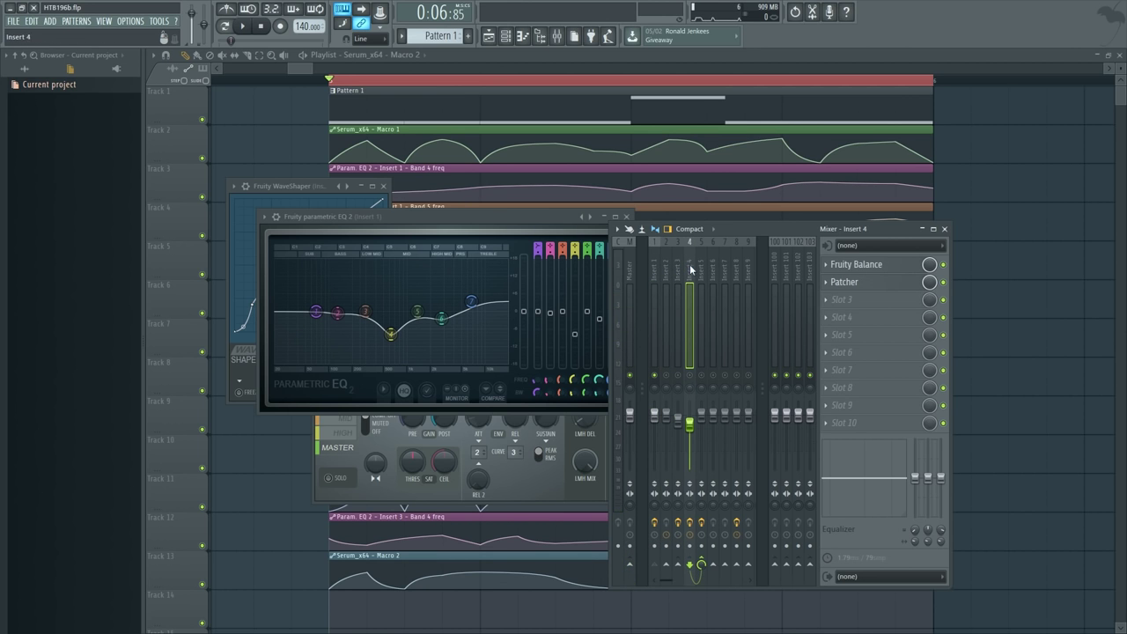
pyautogui.click(867, 283)
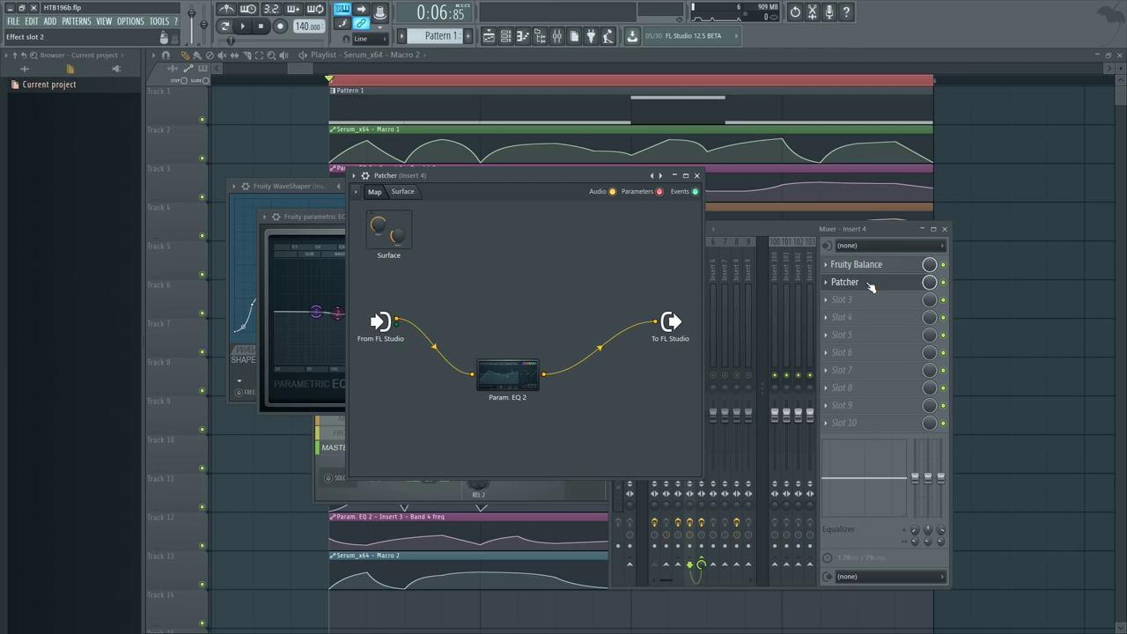
pyautogui.doubleClick(510, 381)
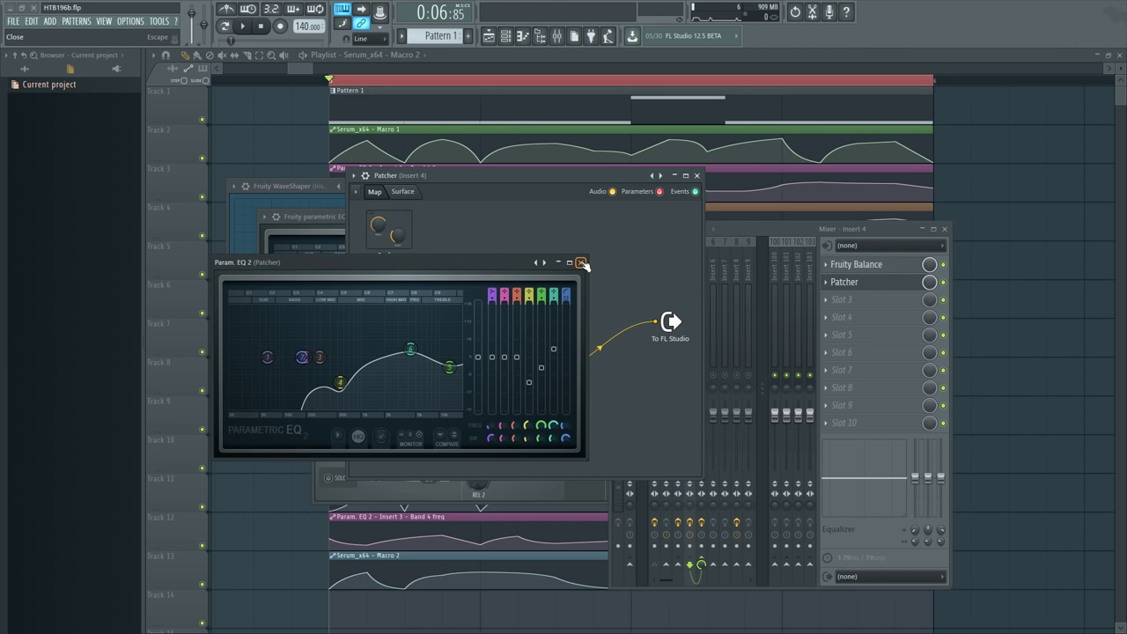
pyautogui.click(581, 263)
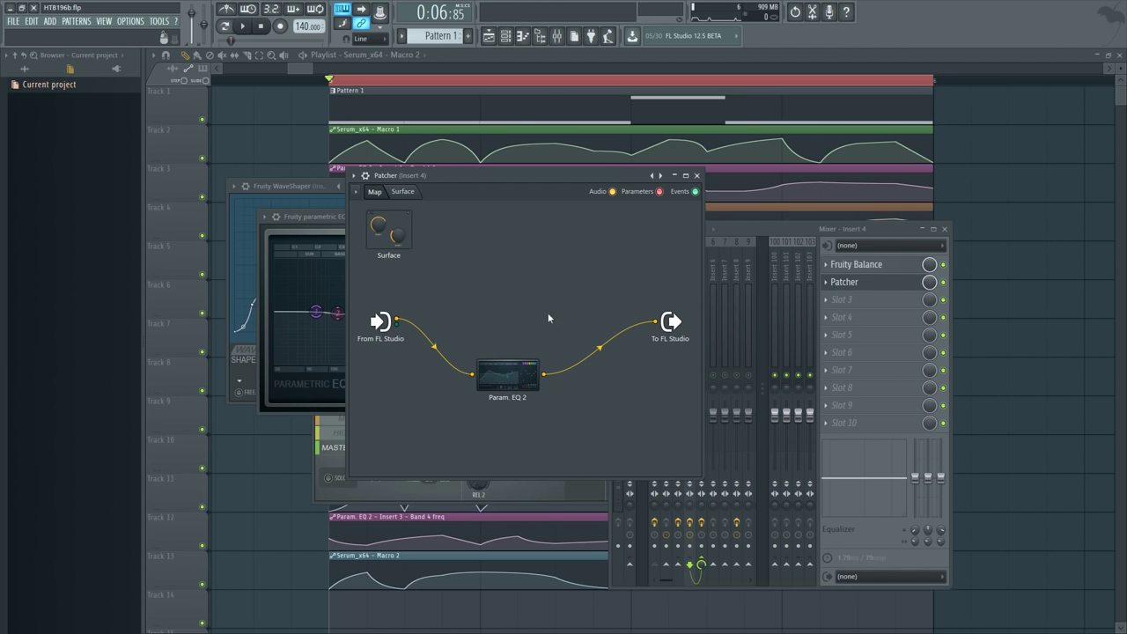
# - Copy the Param. EQ 2 from Patcher into slot 3 of Insert 4 and remove Patcher from slot 2
pyautogui.moveTo(522, 366); pyautogui.dragTo(886, 309)
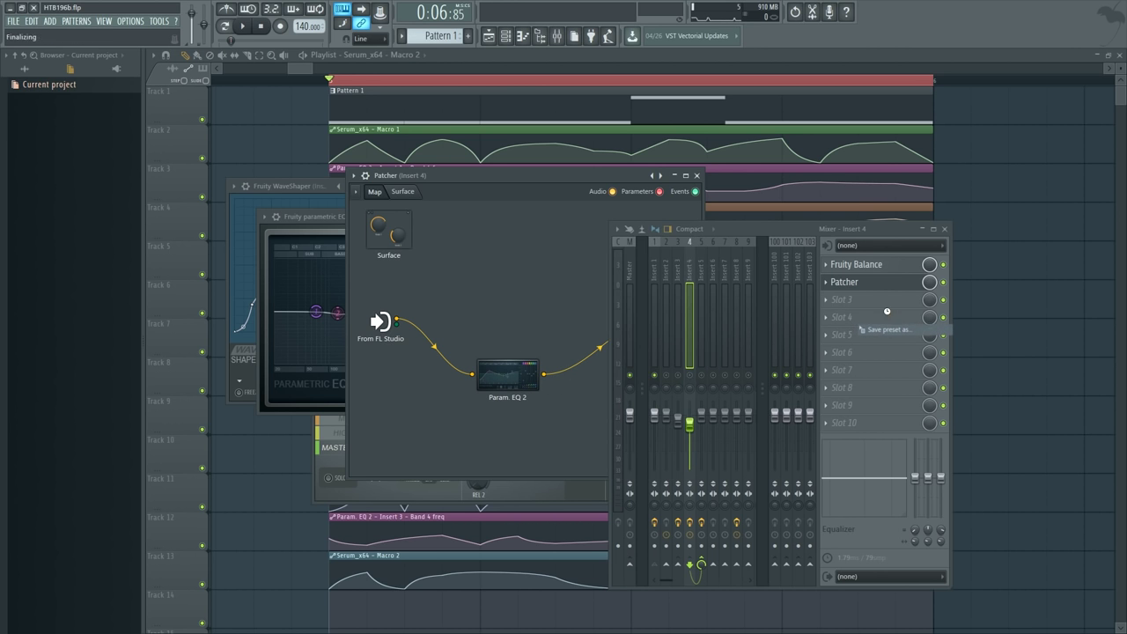
pyautogui.click(827, 299)
pyautogui.moveTo(845, 297)
pyautogui.click(649, 37)
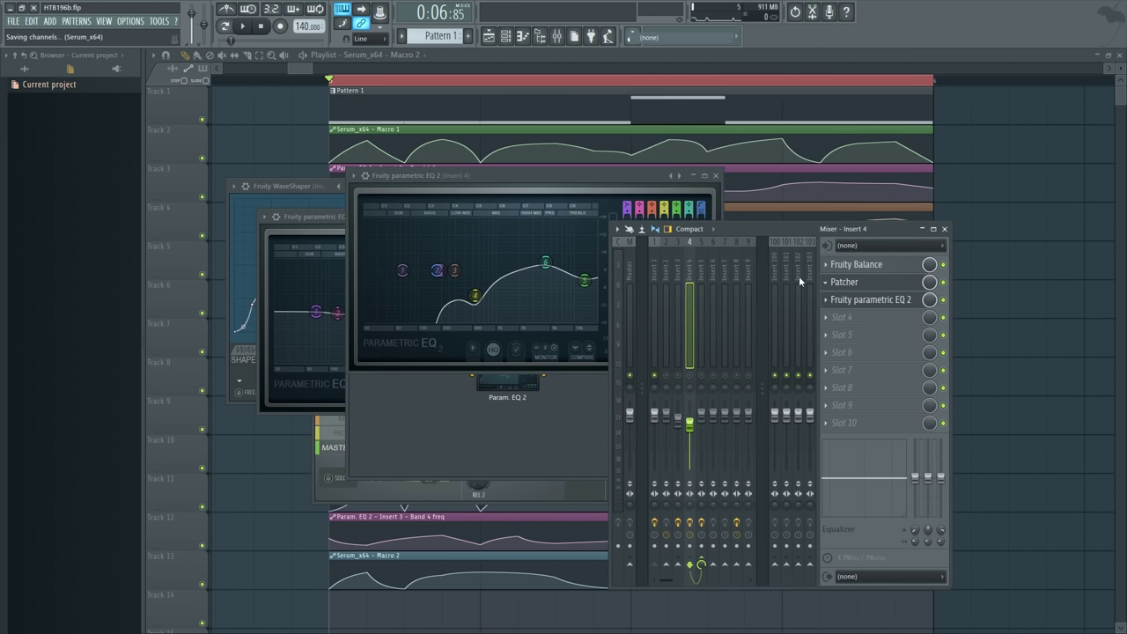
# - Open Fruity Balance on Insert 4, play the loop briefly, and check the remote control link of its volume knob
pyautogui.click(877, 265)
pyautogui.click(877, 266)
pyautogui.click(877, 266)
pyautogui.press('space')
pyautogui.press('space')
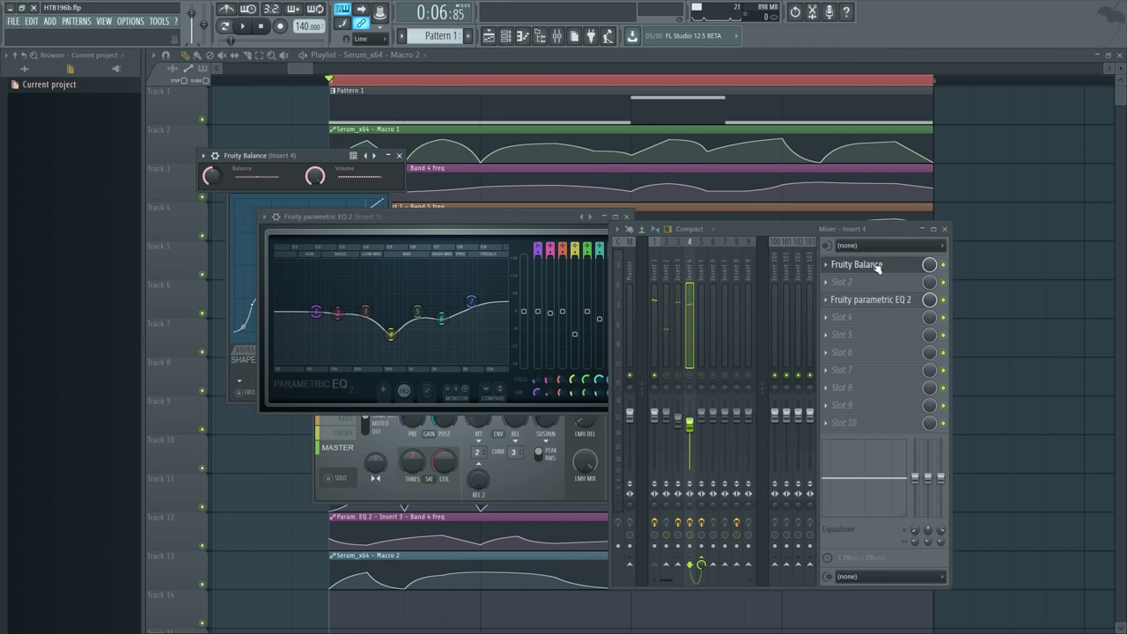
pyautogui.rightClick(315, 176)
pyautogui.click(349, 272)
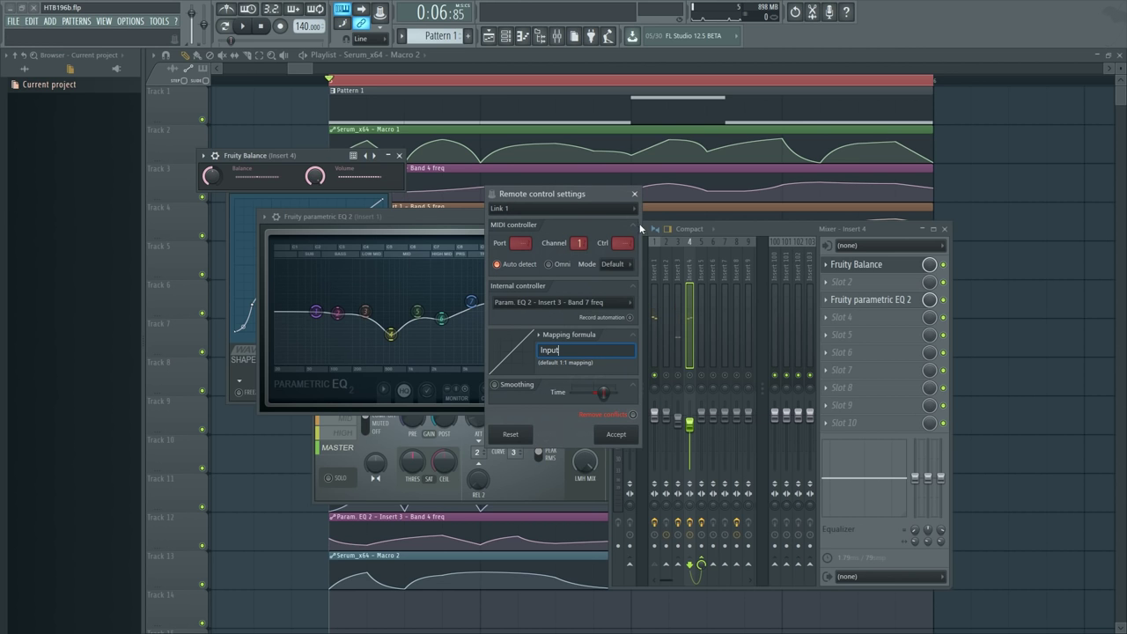
pyautogui.click(634, 194)
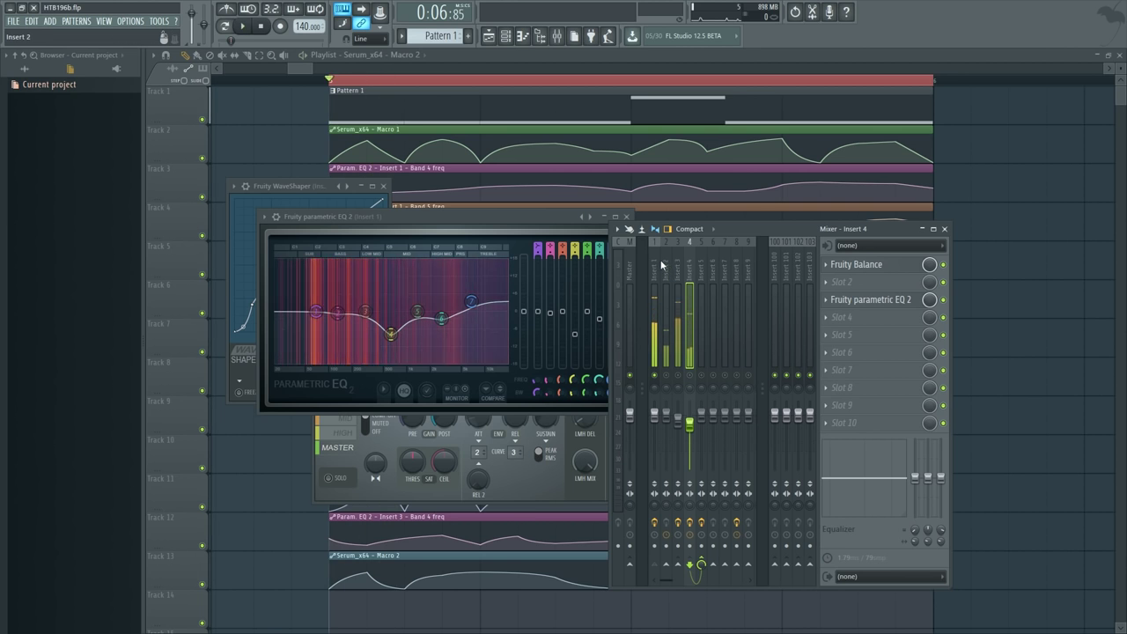
# - Select Insert 1, Insert 2 and Insert 3 in the mixer to compare their routing and effects
pyautogui.click(654, 317)
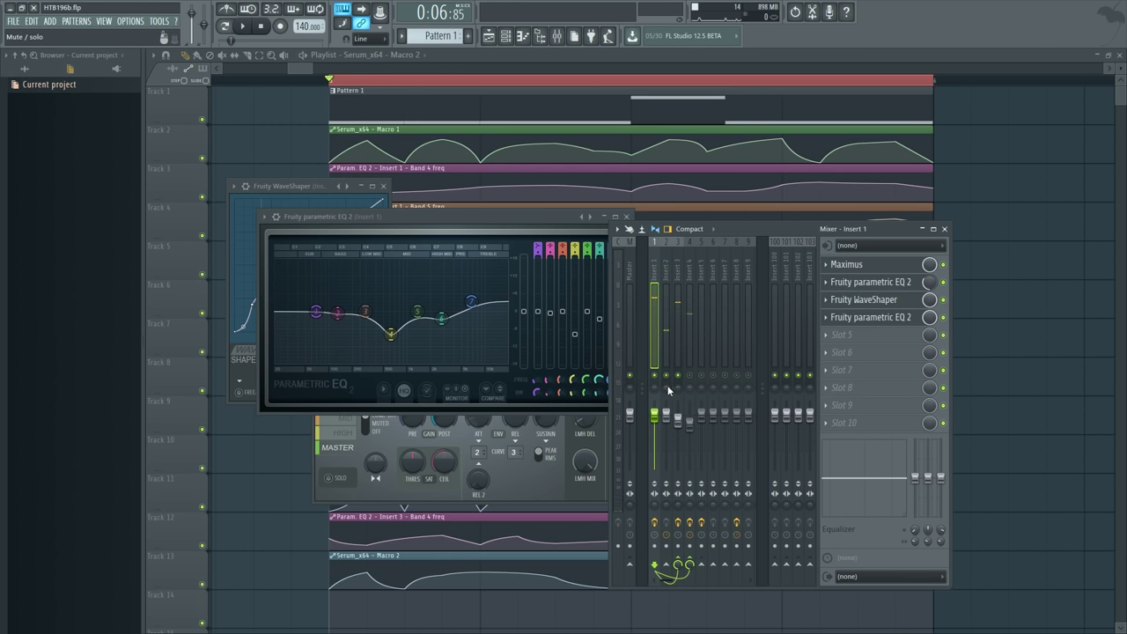
pyautogui.click(668, 276)
pyautogui.click(653, 275)
pyautogui.click(663, 272)
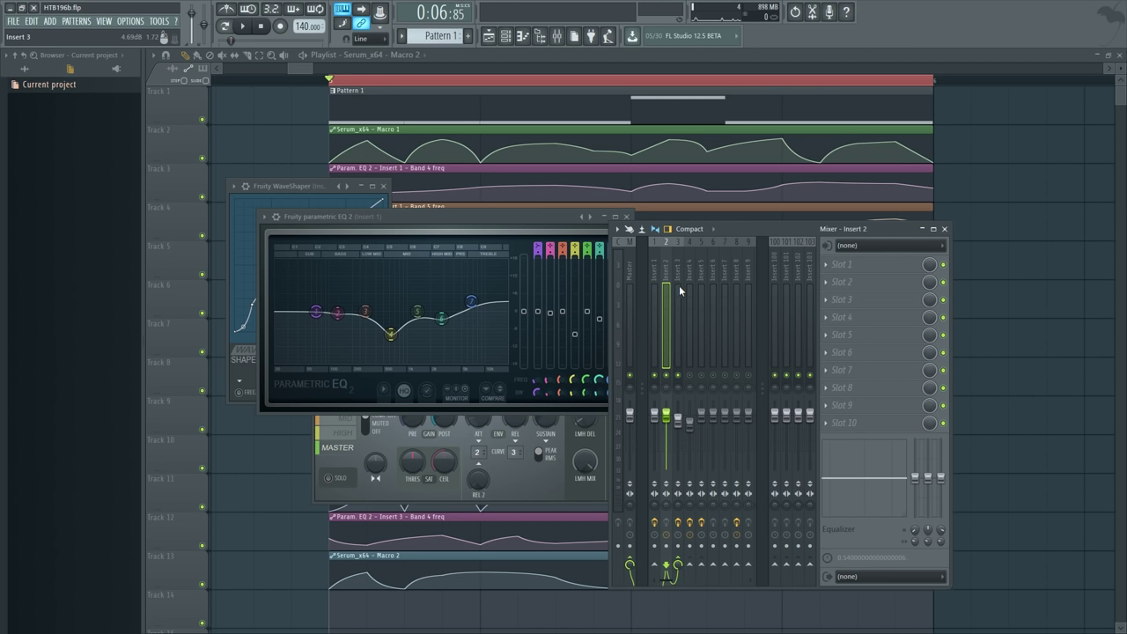
pyautogui.click(678, 285)
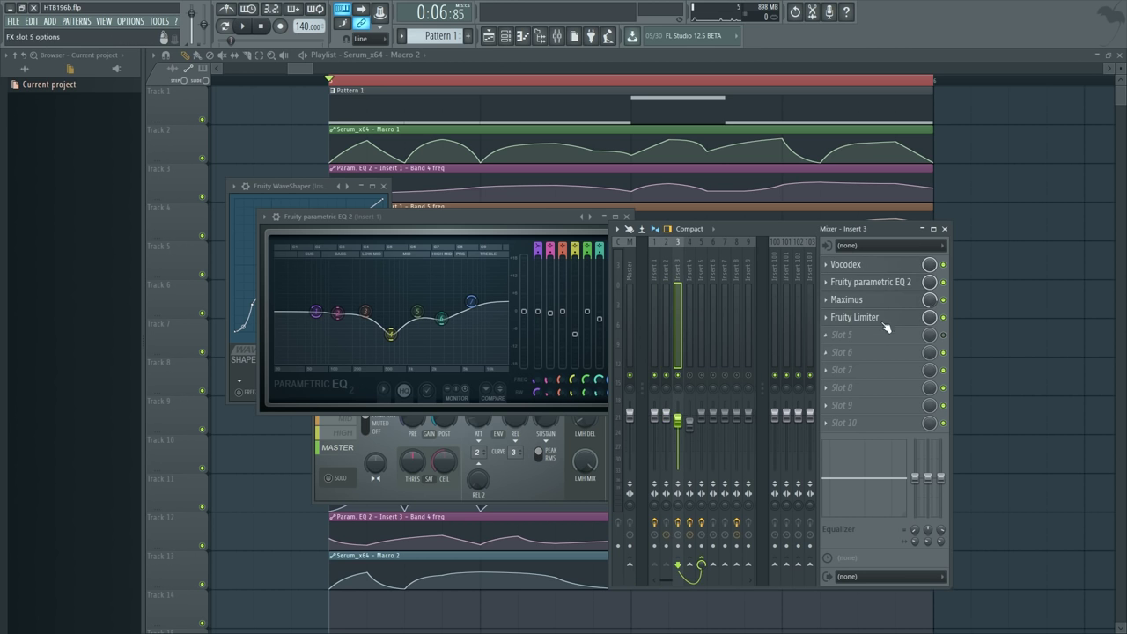
# - Bypass the parametric EQ 2, Maximus and Limiter on Insert 3 and play the loop while checking Inserts 1 to 3
pyautogui.moveTo(944, 287); pyautogui.dragTo(945, 329)
pyautogui.press('space')
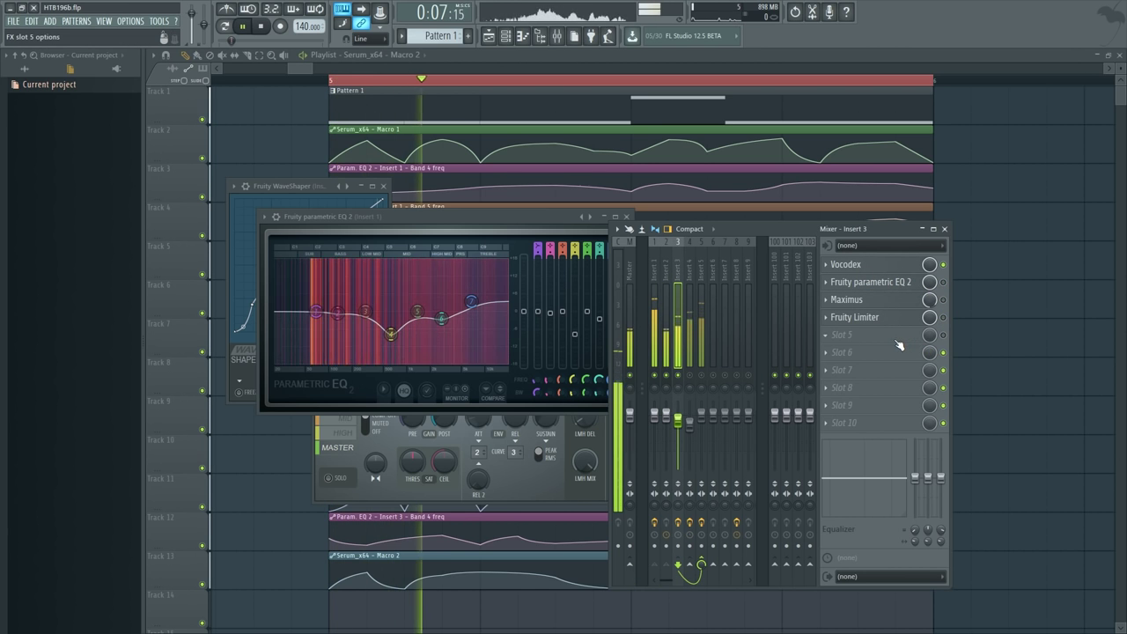
pyautogui.click(668, 283)
pyautogui.click(678, 282)
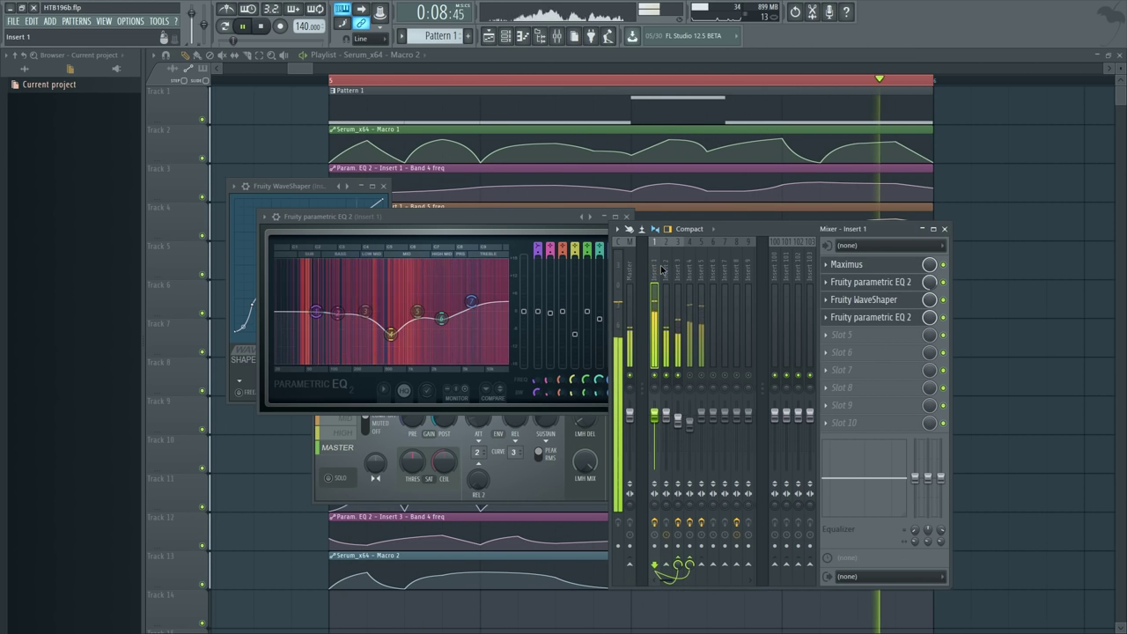
pyautogui.click(686, 272)
pyautogui.press('space')
pyautogui.press('Left')
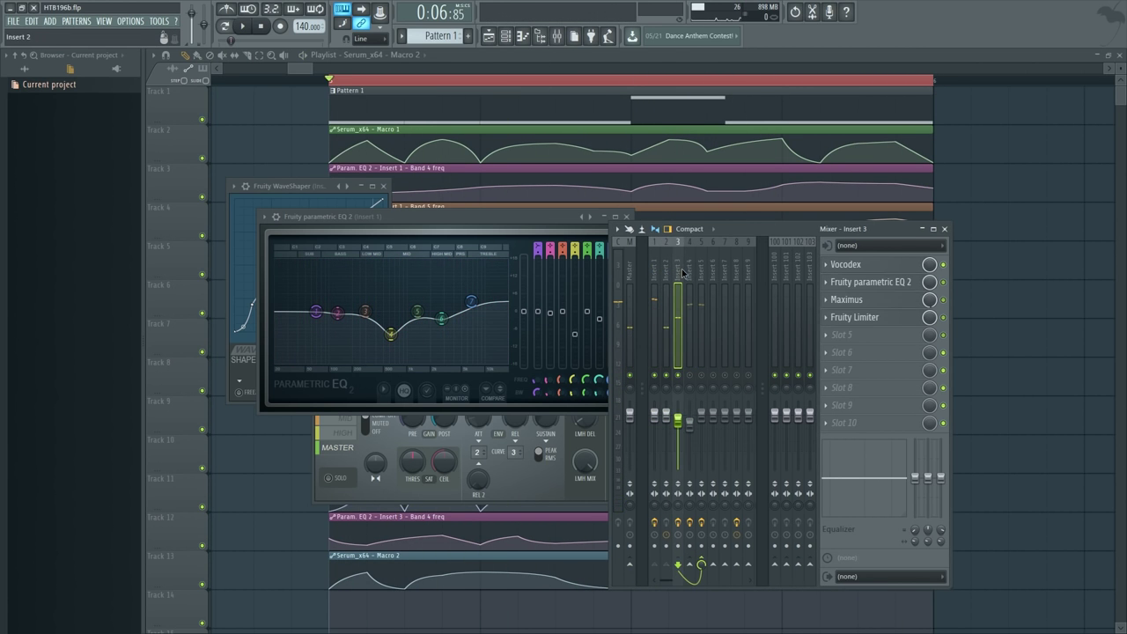
# - Open Vocodex on Insert 3 and check its modulator and carrier sidechain inputs during a short playback
pyautogui.click(849, 264)
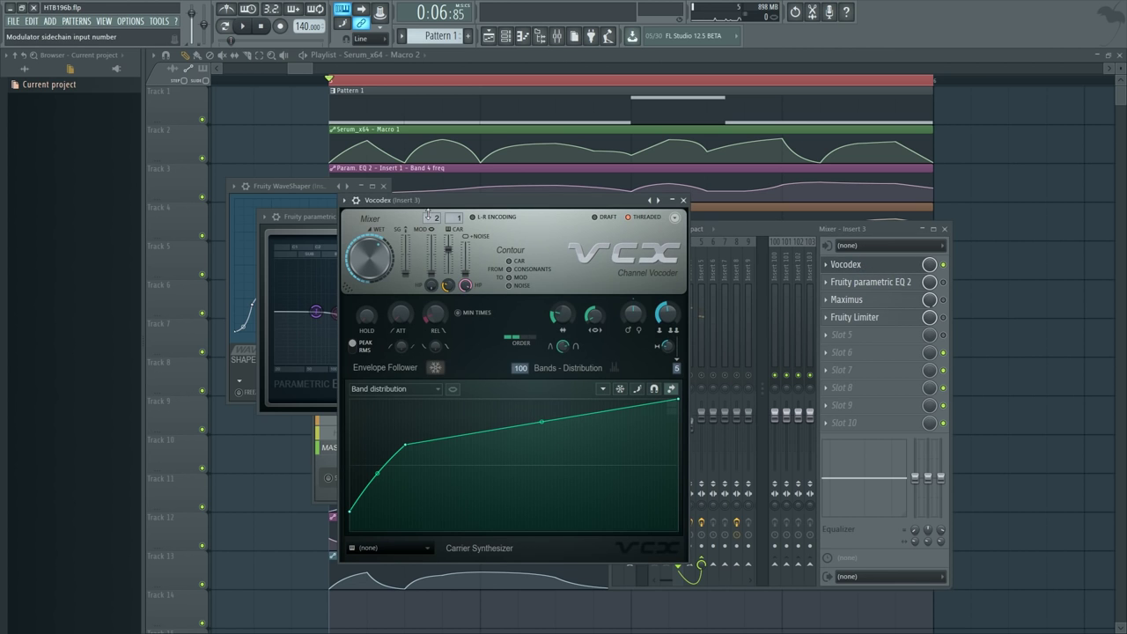
pyautogui.press('space')
pyautogui.press('space')
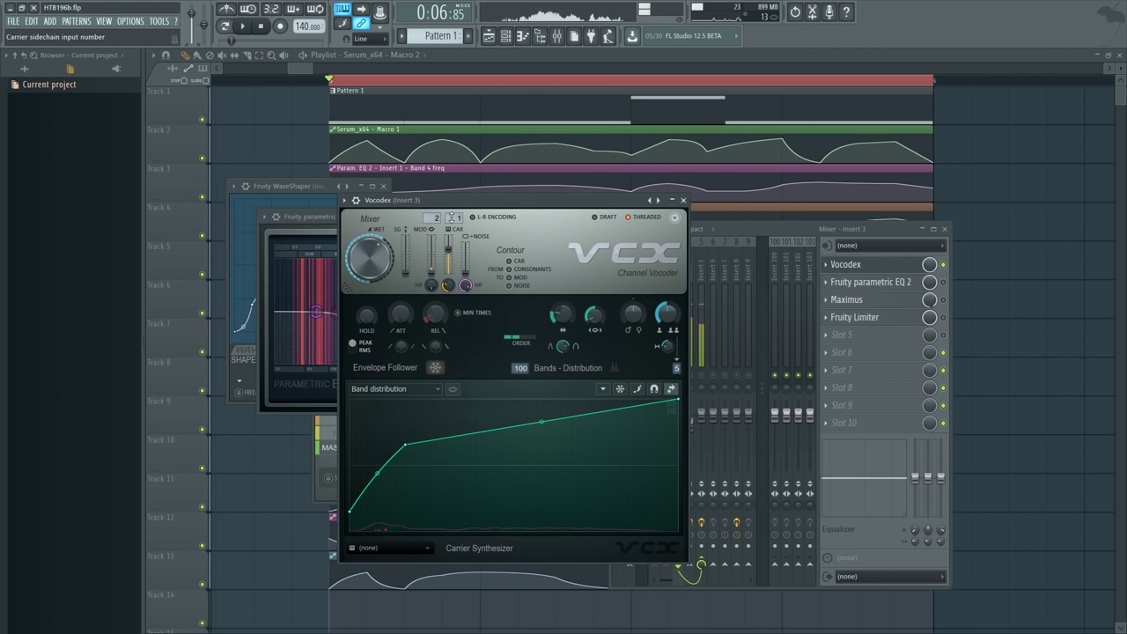
# - Try Vocodex with modulator input 1 and carrier input 2 while the loop plays
pyautogui.click(453, 218)
pyautogui.click(458, 236)
pyautogui.press('space')
pyautogui.click(461, 236)
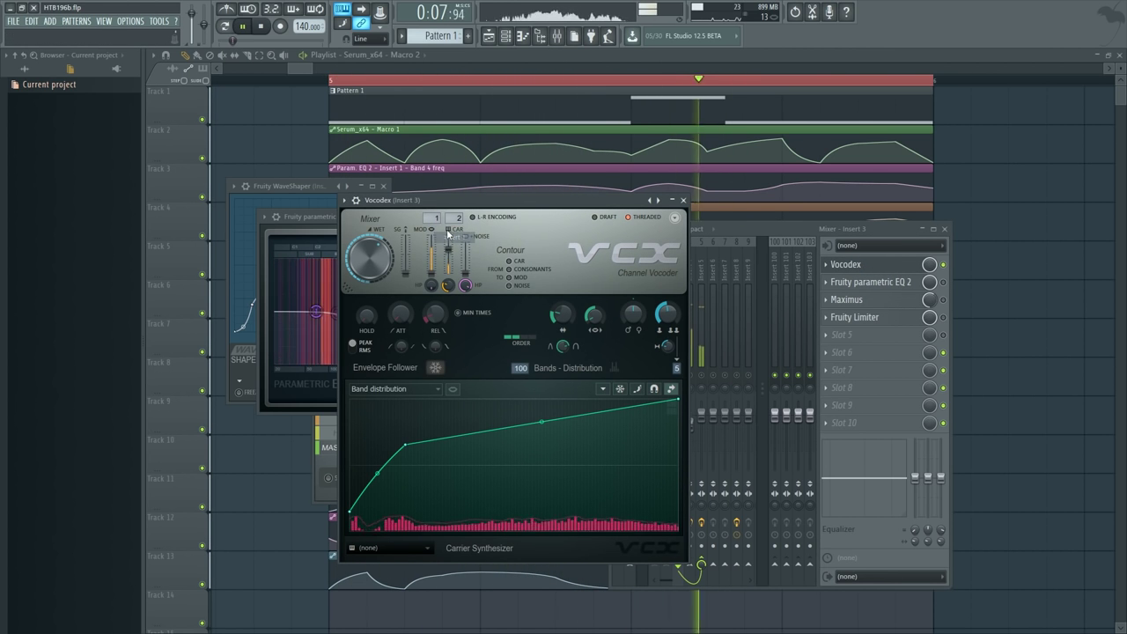
# - Set the Vocodex modulator input back to 2 and the carrier input back to 1
pyautogui.click(431, 217)
pyautogui.click(447, 236)
pyautogui.click(450, 244)
pyautogui.click(454, 217)
pyautogui.click(475, 233)
# - Return to the mixer, unmute Insert 4 and Insert 5, stop playback and select Insert 1
pyautogui.click(719, 229)
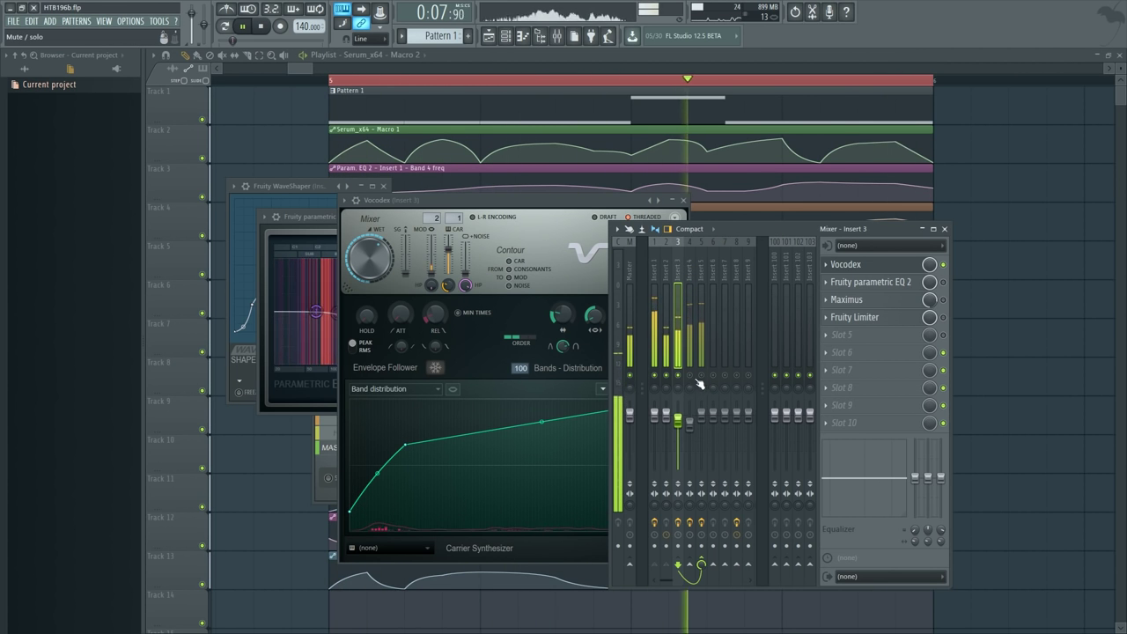
pyautogui.press('Left')
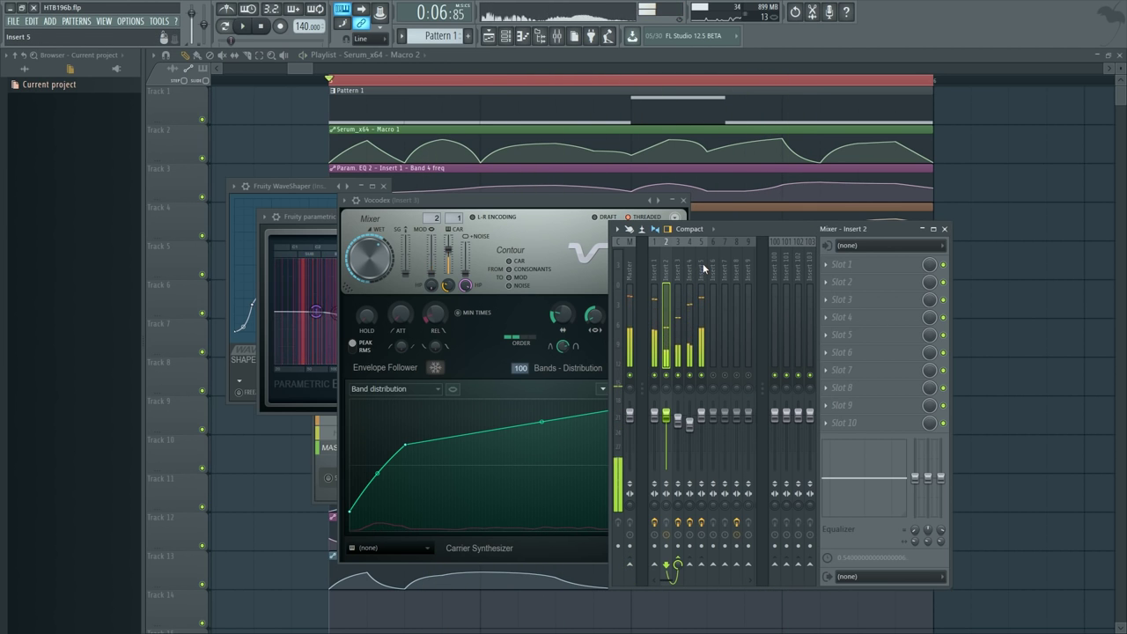
pyautogui.click(658, 277)
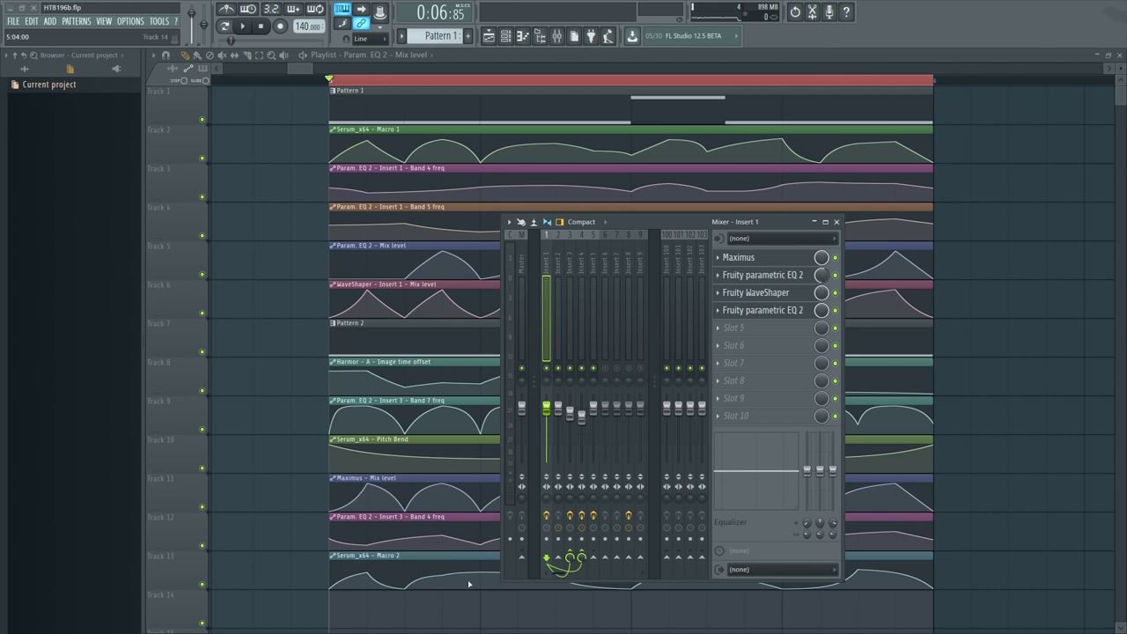
# - Open Serum_x64 from the channel rack, set its filter morph to about 48%, and audition the loop
pyautogui.click(522, 35)
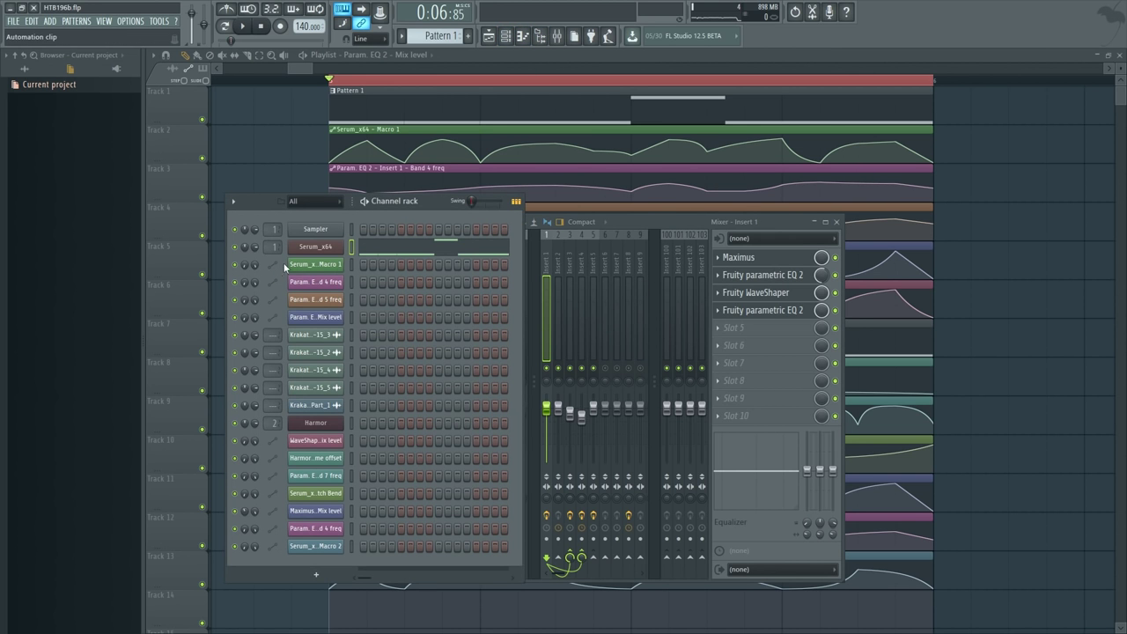
pyautogui.click(315, 246)
pyautogui.moveTo(792, 357); pyautogui.dragTo(814, 317)
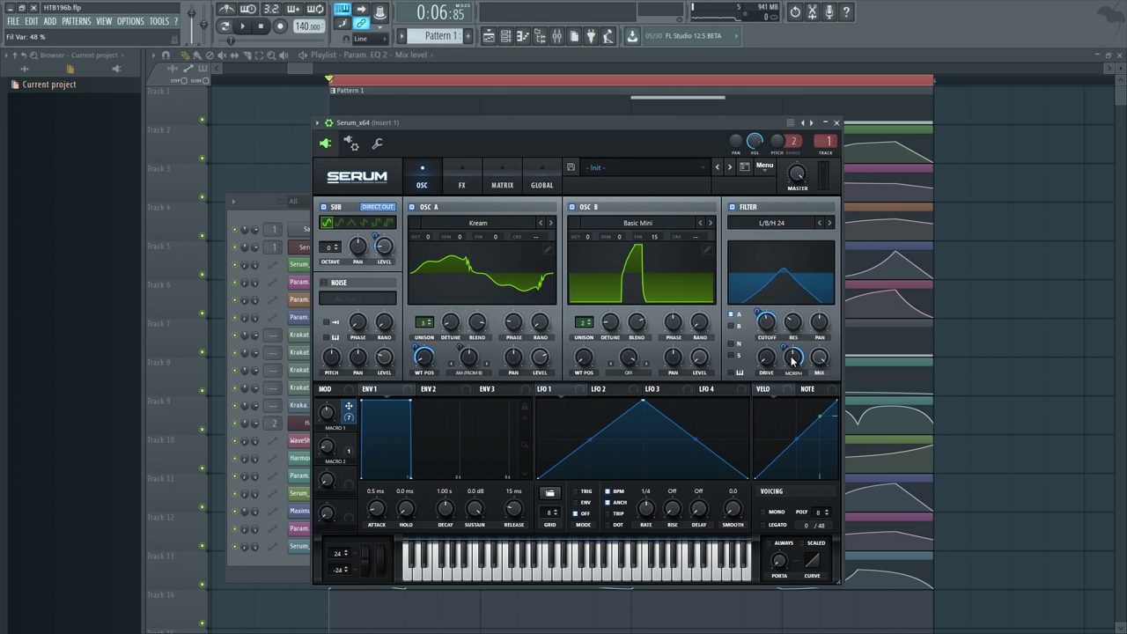
pyautogui.press('space')
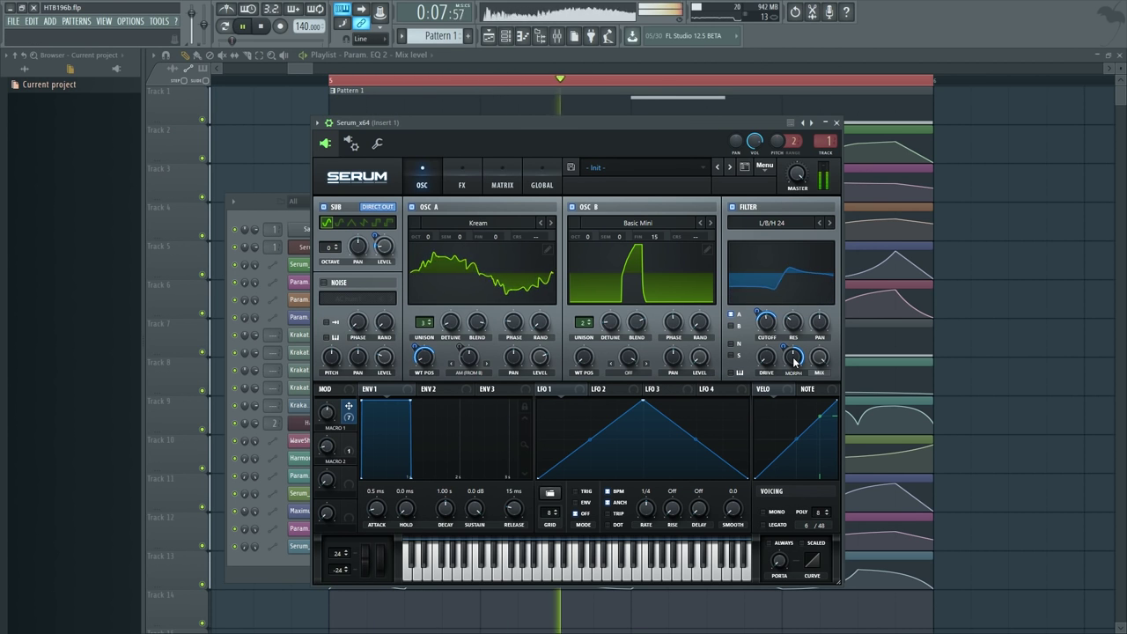
pyautogui.press('space')
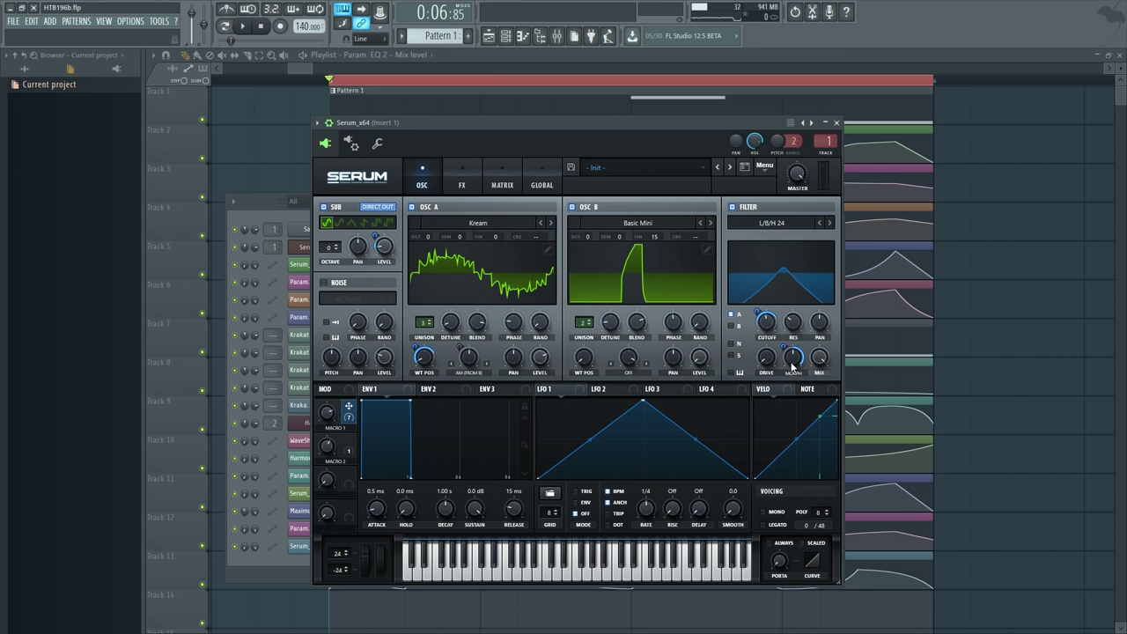
# - Set Serum's filter morph to 0%, audition the loop, and close Serum
pyautogui.moveTo(791, 359); pyautogui.dragTo(792, 343)
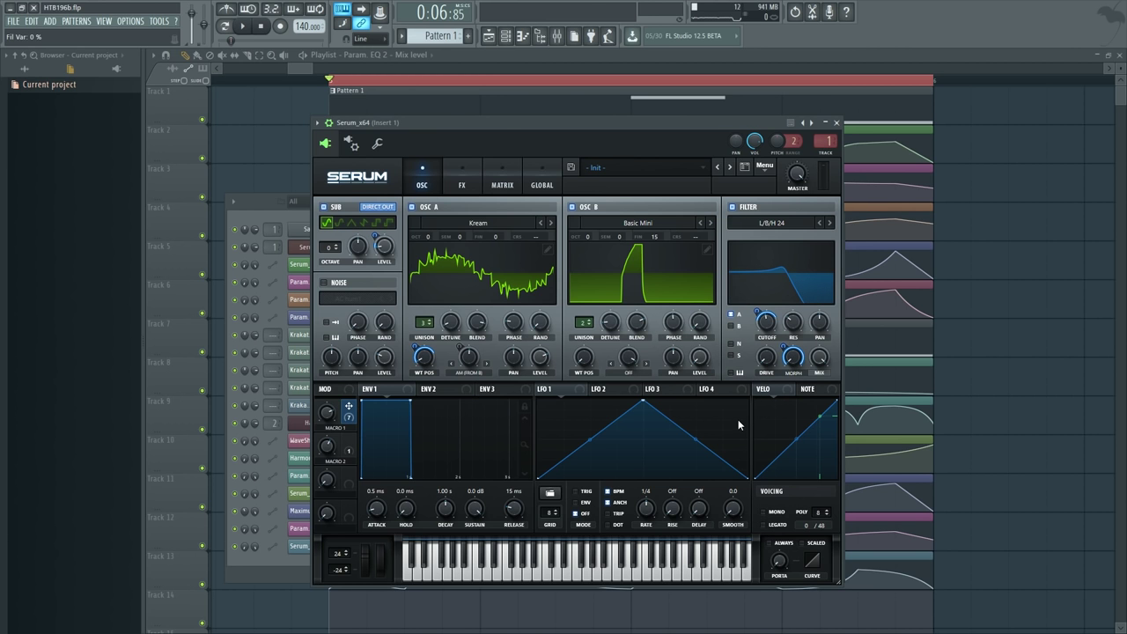
pyautogui.press('space')
pyautogui.press('space')
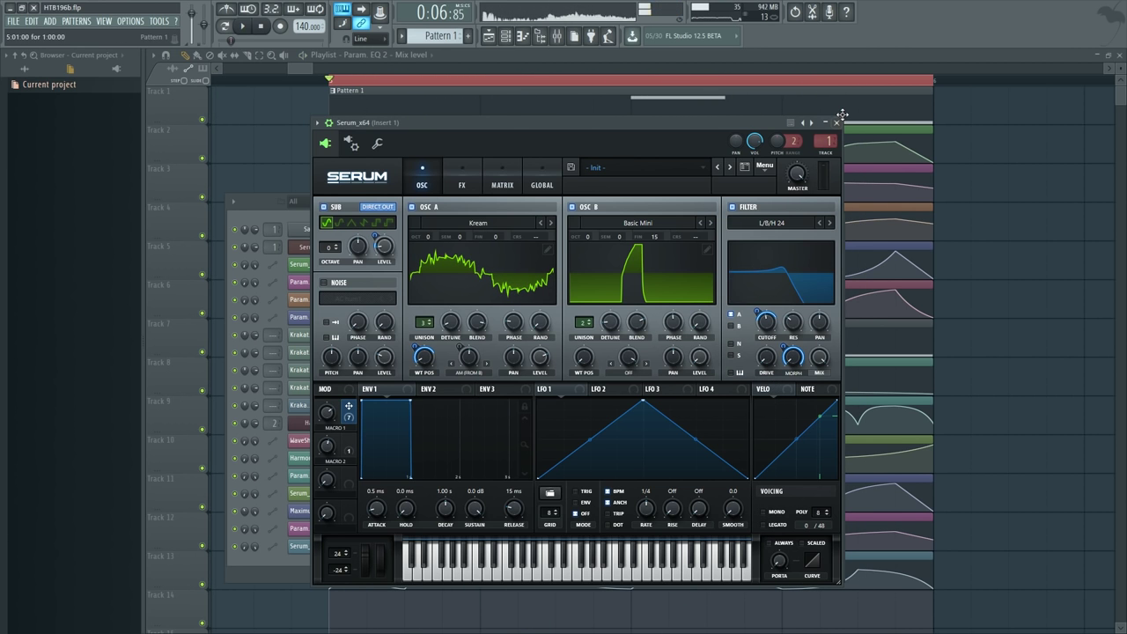
pyautogui.click(836, 122)
# - Move the mixer and channel rack windows to uncover the Param. EQ 2 and WaveShaper mix level clips in the playlist
pyautogui.moveTo(637, 224); pyautogui.dragTo(410, 304)
pyautogui.moveTo(437, 199); pyautogui.dragTo(1011, 330)
pyautogui.moveTo(548, 299); pyautogui.dragTo(571, 354)
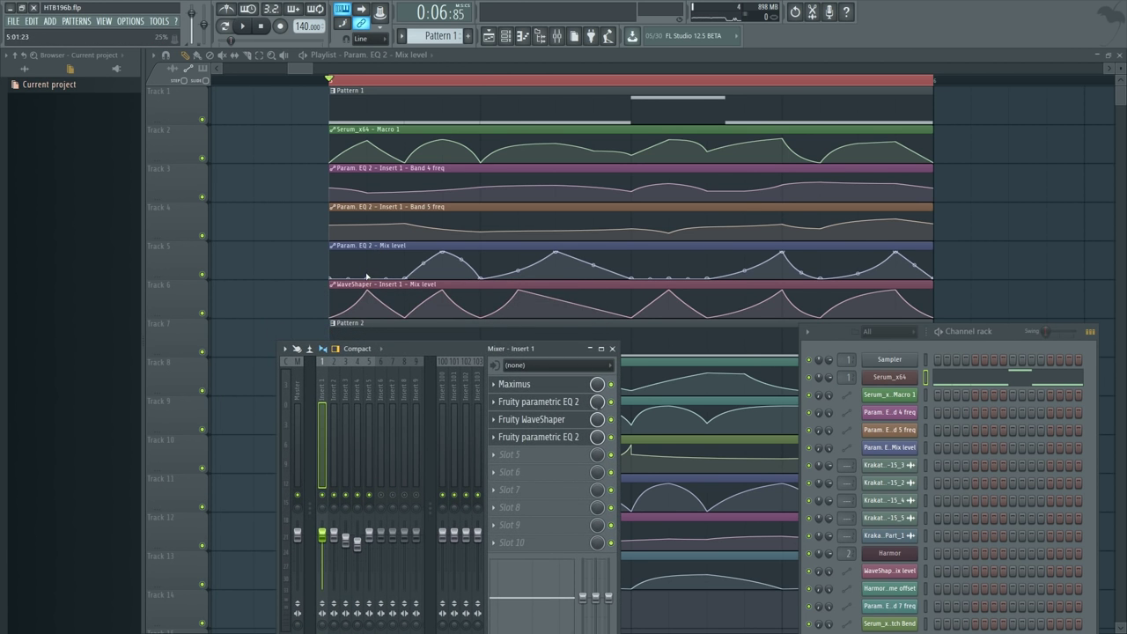
# - Close the floating windows, raise the low point at 5:10:00 in the Param. EQ 2 mix level clip to 100%, and audition the loop
pyautogui.press('F12')
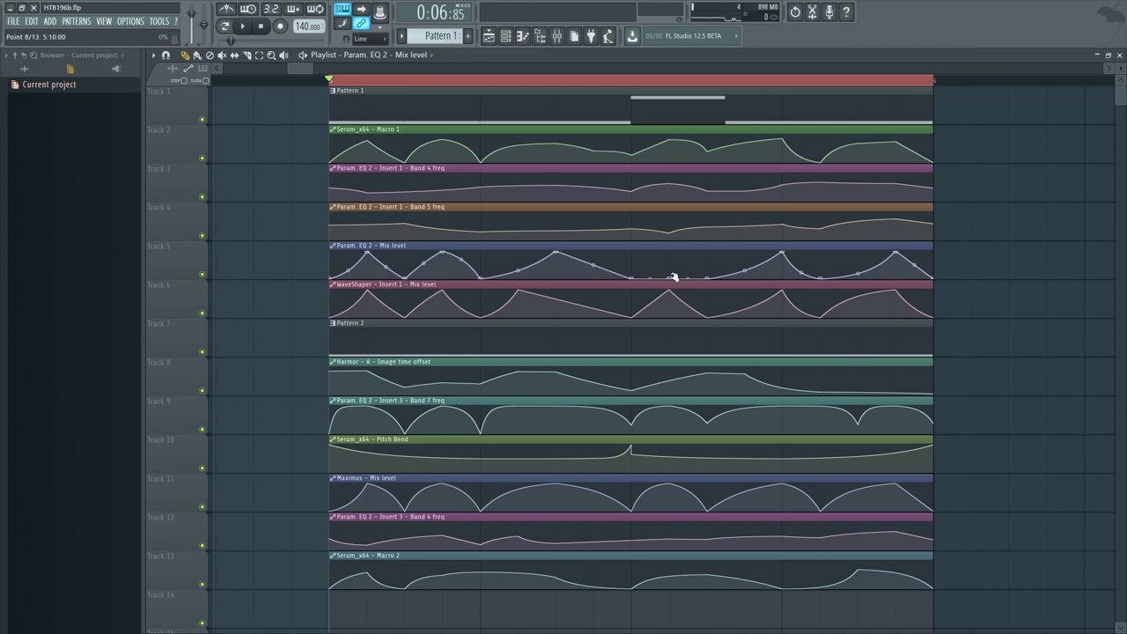
pyautogui.moveTo(674, 276); pyautogui.dragTo(671, 253)
pyautogui.press('space')
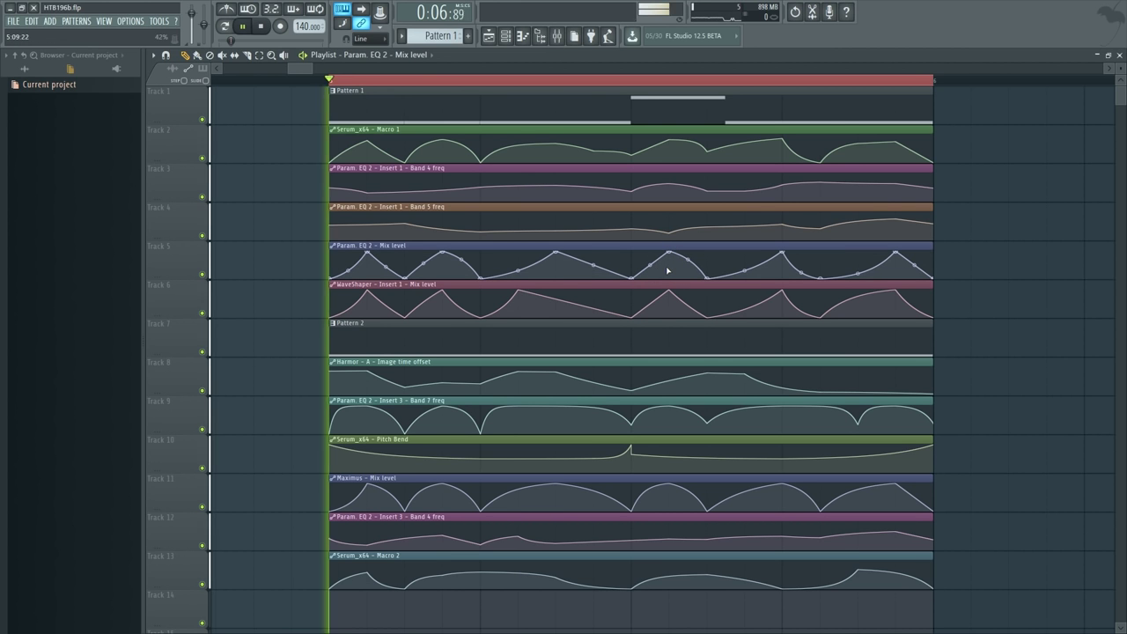
pyautogui.press('space')
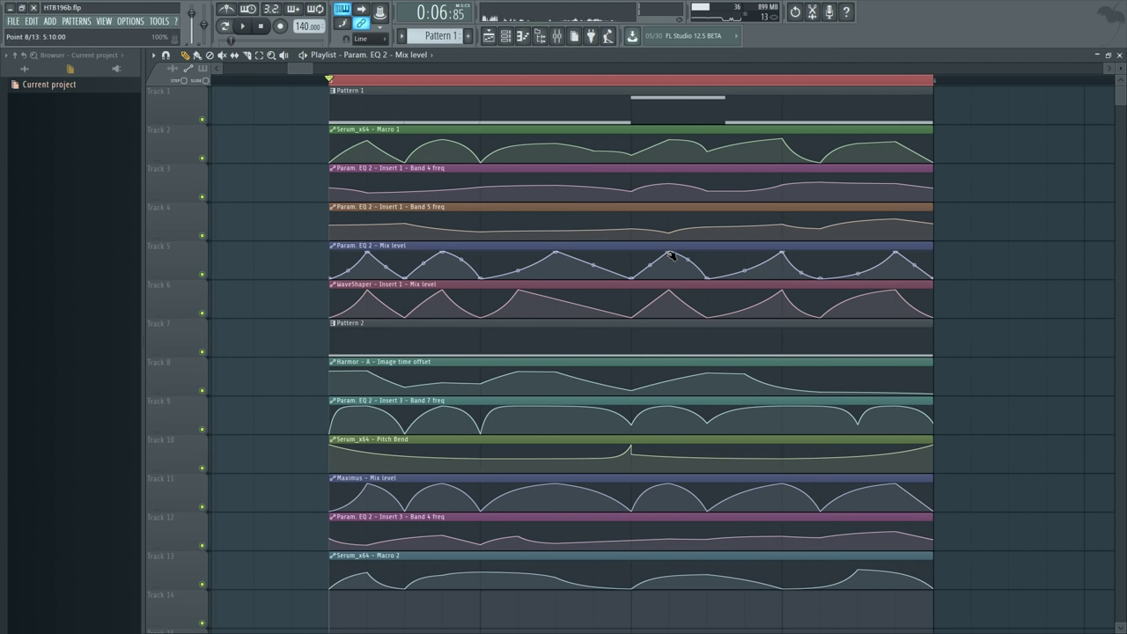
# - Revert both raised peaks in the Param. EQ 2 mix level clip and audition the loop
pyautogui.hotkey('ctrl', 'z')
pyautogui.rightClick(369, 256)
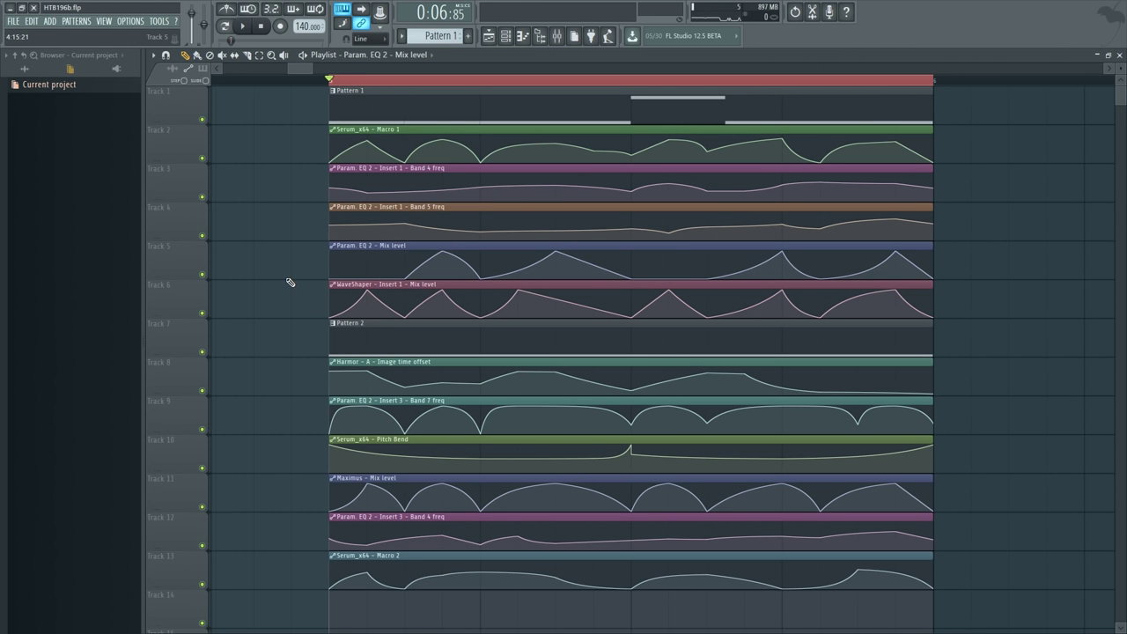
pyautogui.press('space')
pyautogui.press('space')
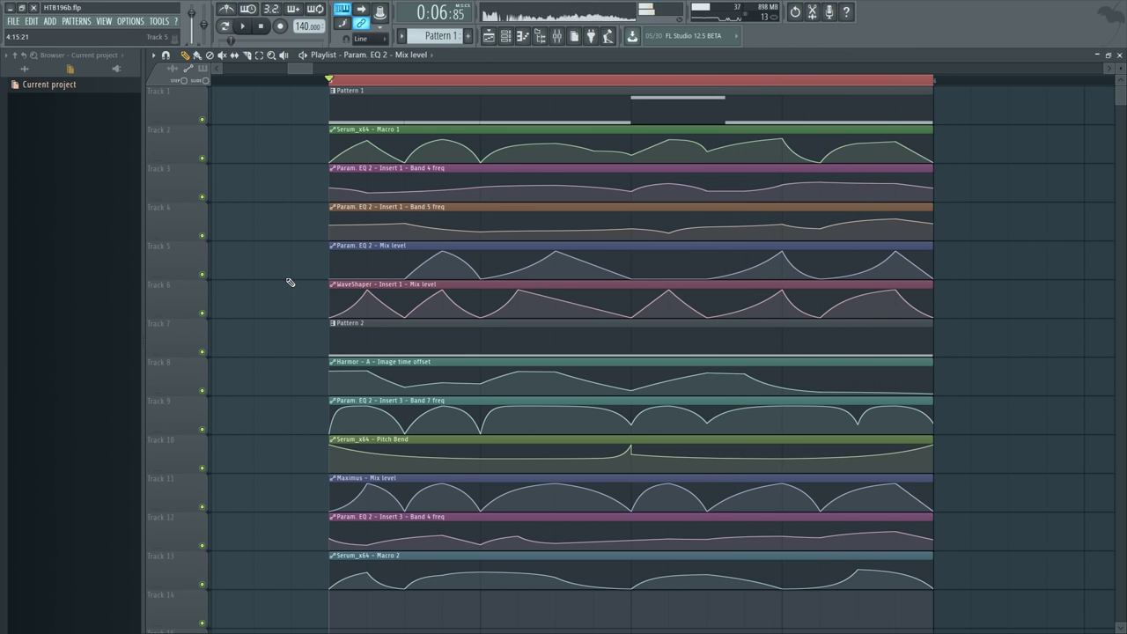
# - Open the mixer, move it up over the playlist, select Insert 3, and audition the loop
pyautogui.click(560, 37)
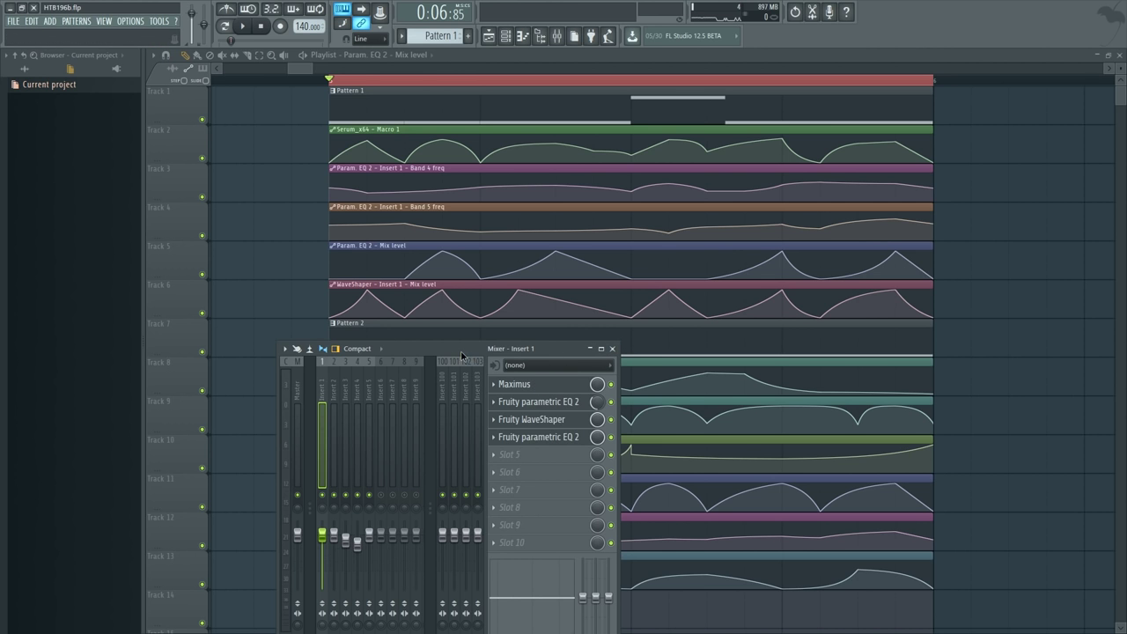
pyautogui.moveTo(461, 351); pyautogui.dragTo(534, 242)
pyautogui.press('Right')
pyautogui.press('Right')
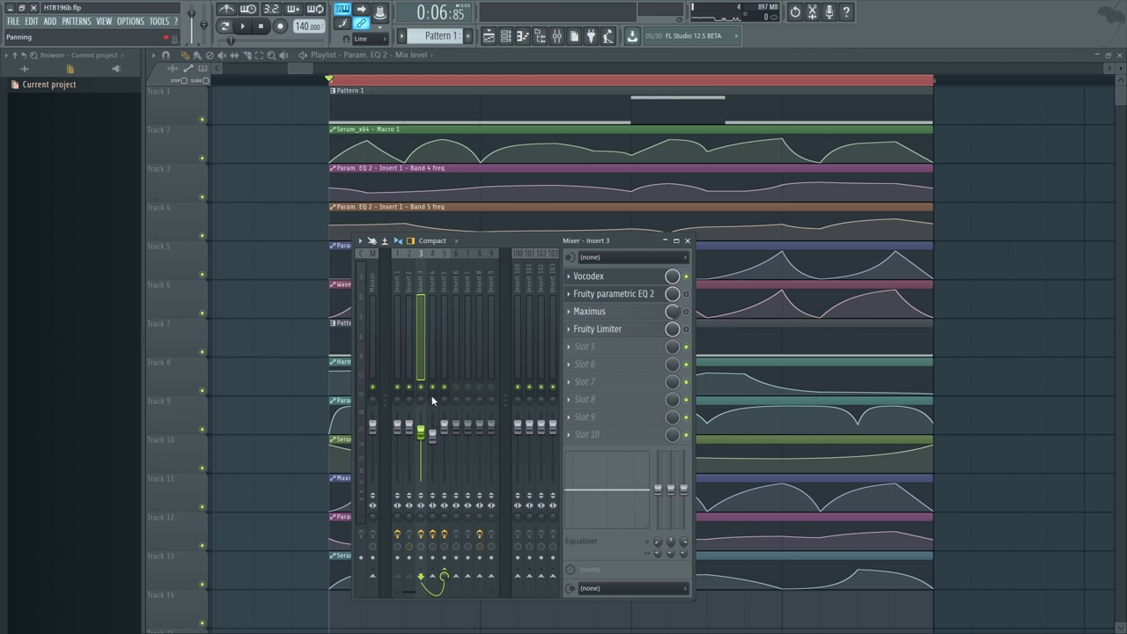
pyautogui.press('space')
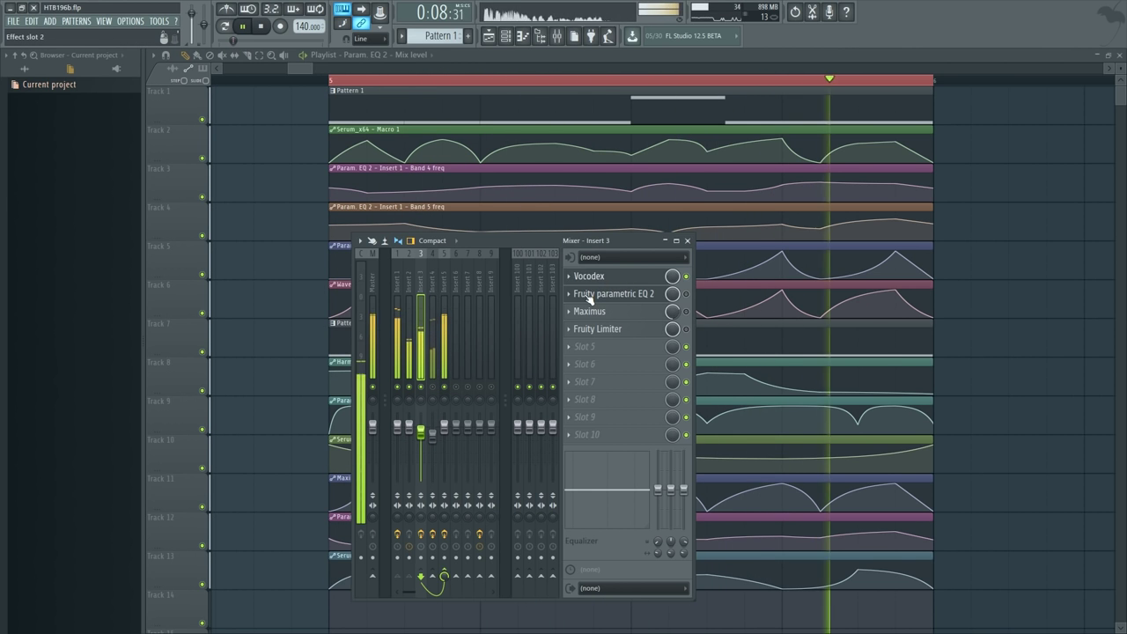
pyautogui.press('space')
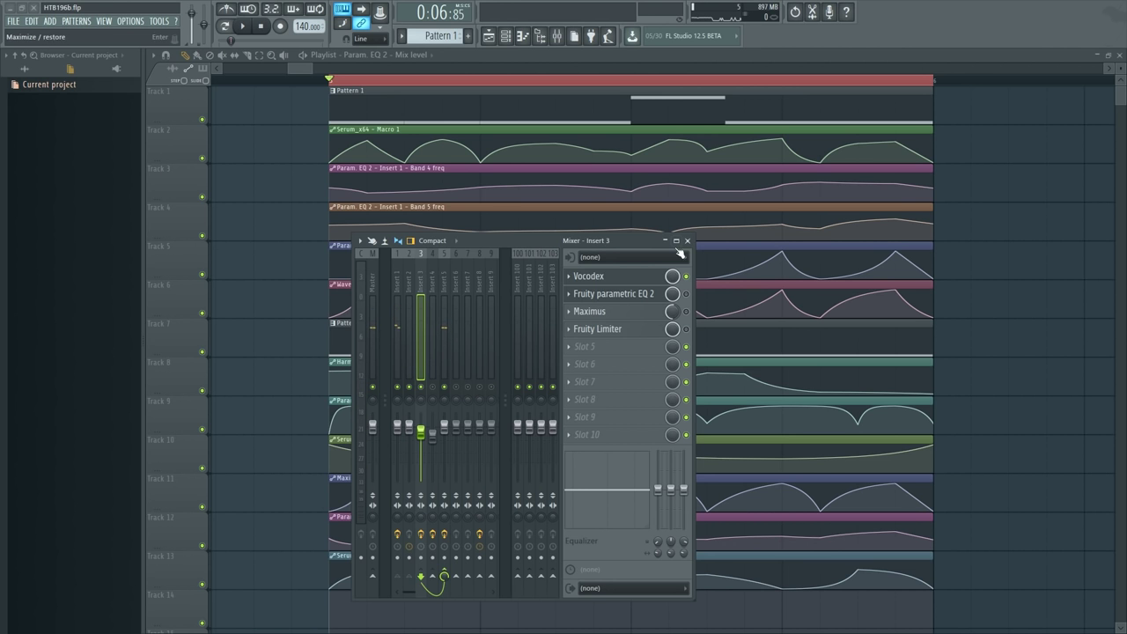
# - Enable Fruity parametric EQ 2 on Insert 3 and review its settings and those of Vocodex
pyautogui.moveTo(623, 243); pyautogui.dragTo(651, 235)
pyautogui.click(649, 286)
pyautogui.click(659, 271)
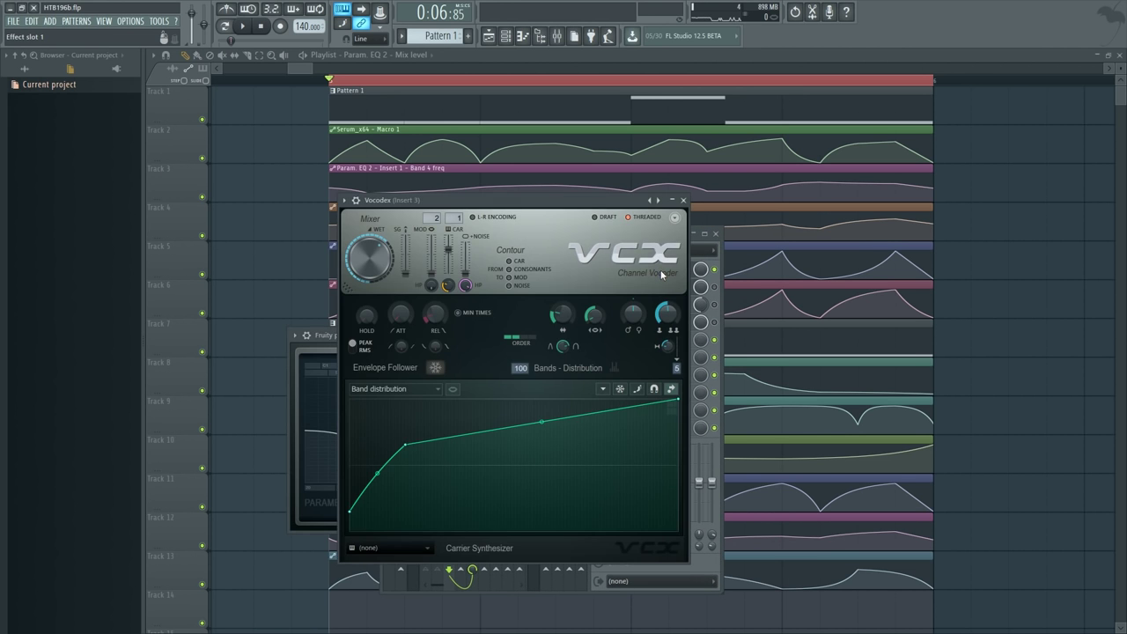
pyautogui.click(711, 206)
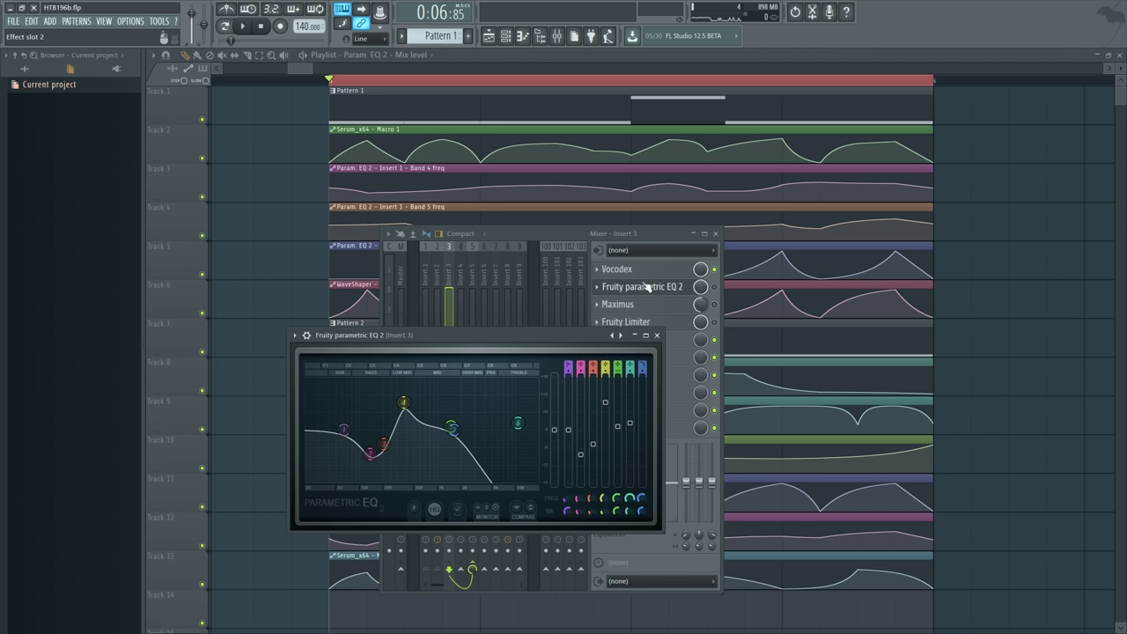
pyautogui.click(647, 286)
pyautogui.click(676, 288)
pyautogui.click(676, 288)
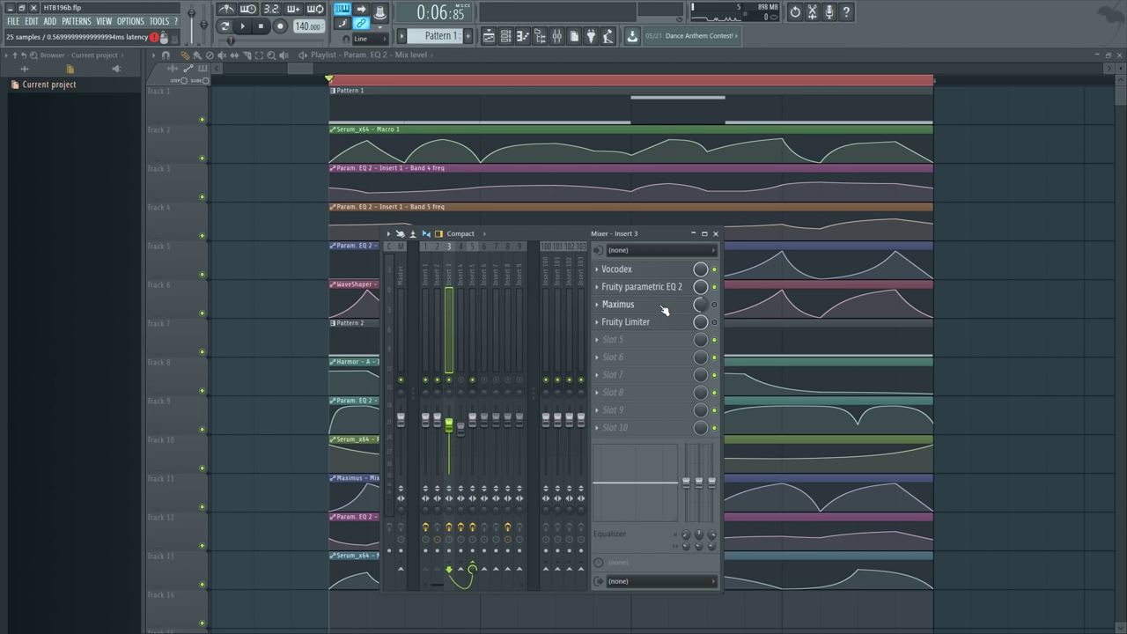
pyautogui.click(665, 287)
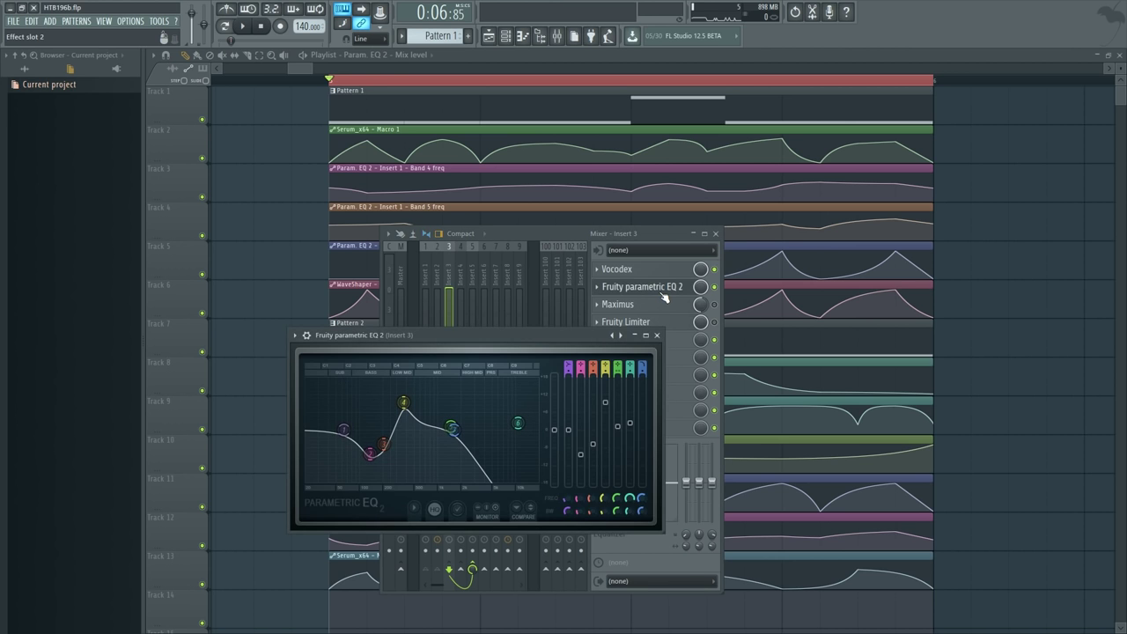
pyautogui.click(658, 269)
pyautogui.click(683, 200)
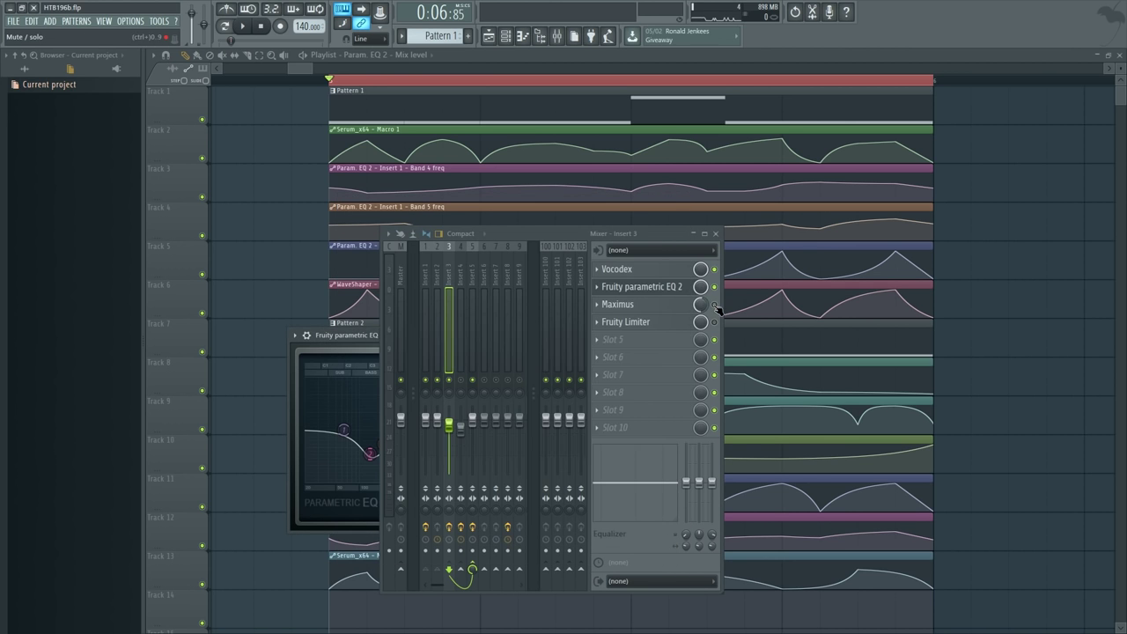
# - Open and enable Maximus on Insert 3, move its window down, and audition the loop
pyautogui.click(662, 305)
pyautogui.moveTo(528, 262); pyautogui.dragTo(564, 410)
pyautogui.moveTo(552, 228); pyautogui.dragTo(549, 231)
pyautogui.press('space')
pyautogui.press('space')
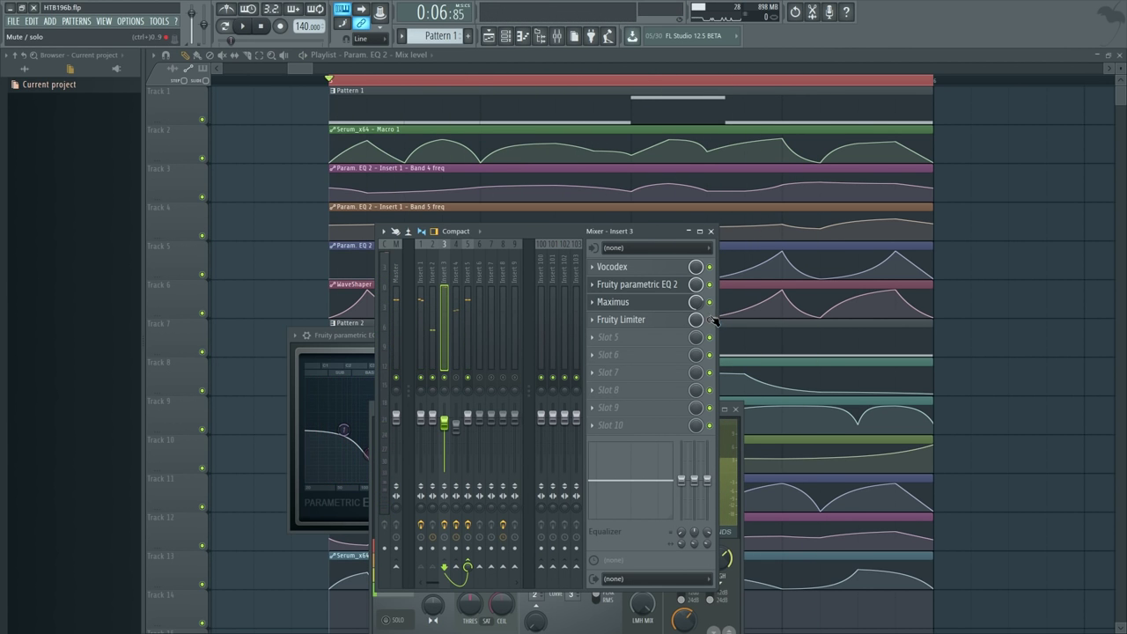
# - Enable Fruity Limiter on Insert 3, close the EQ and Maximus windows, and audition the loop
pyautogui.click(642, 284)
pyautogui.click(643, 304)
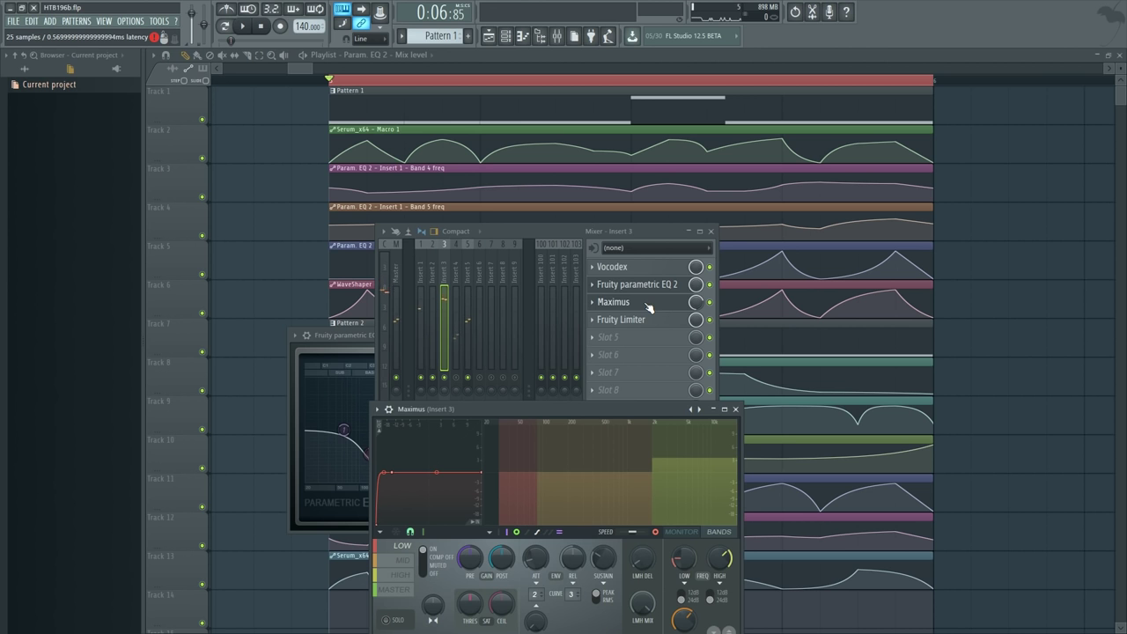
pyautogui.click(648, 304)
pyautogui.click(656, 341)
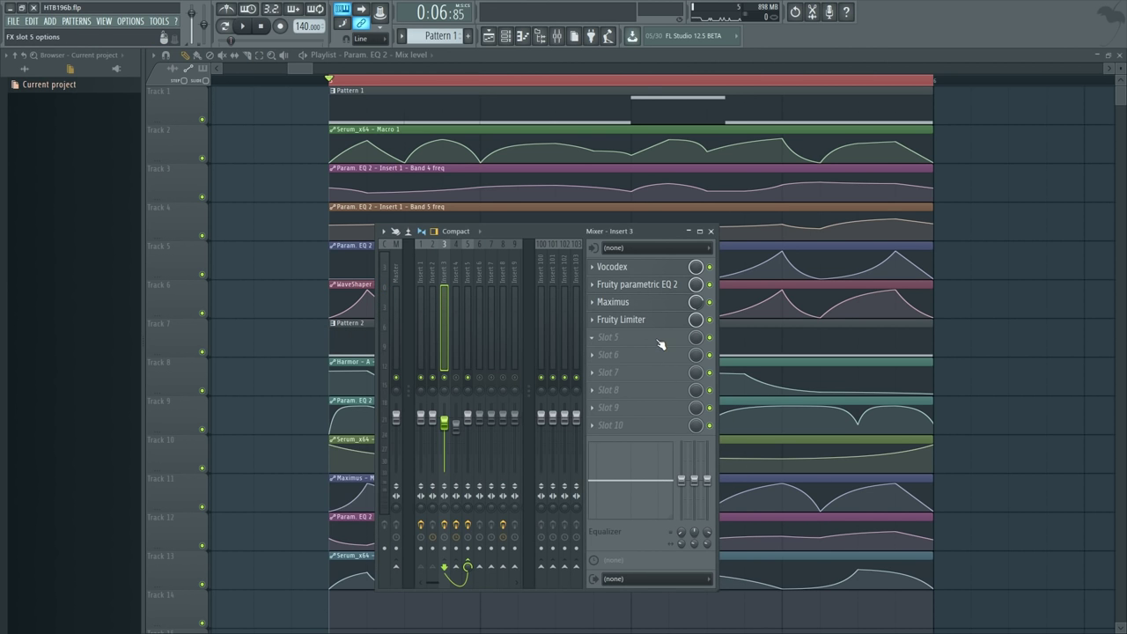
pyautogui.press('space')
pyautogui.press('space')
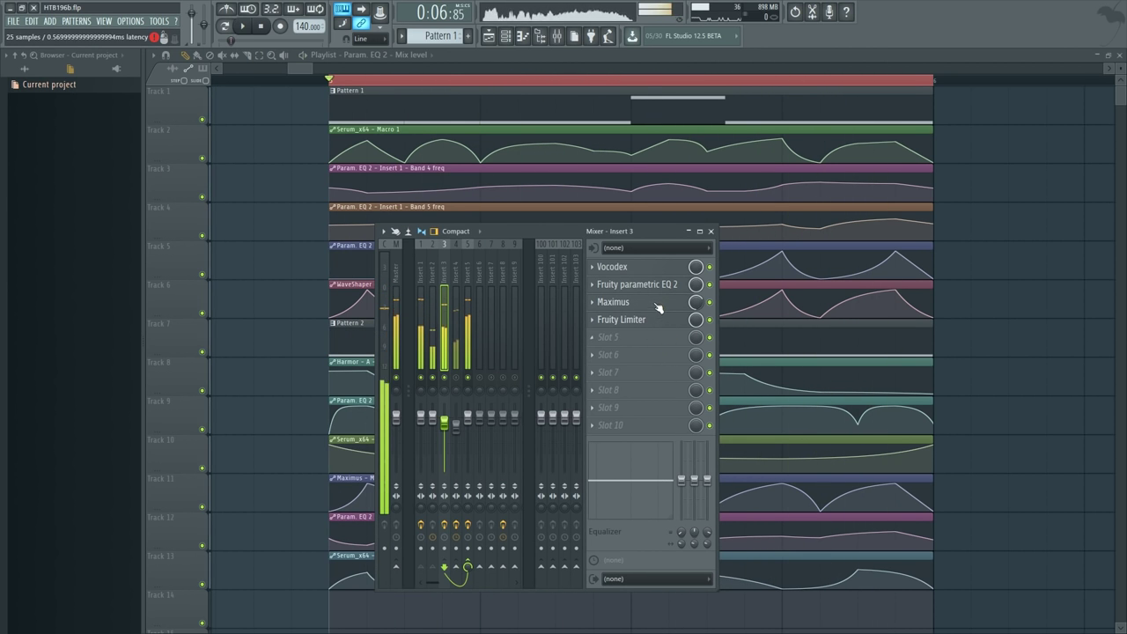
# - Set the low-pass band 7 of Insert 3's Fruity parametric EQ 2 to about 7455 Hz, audition the loop, and close the EQ
pyautogui.click(633, 285)
pyautogui.moveTo(520, 330); pyautogui.dragTo(714, 320)
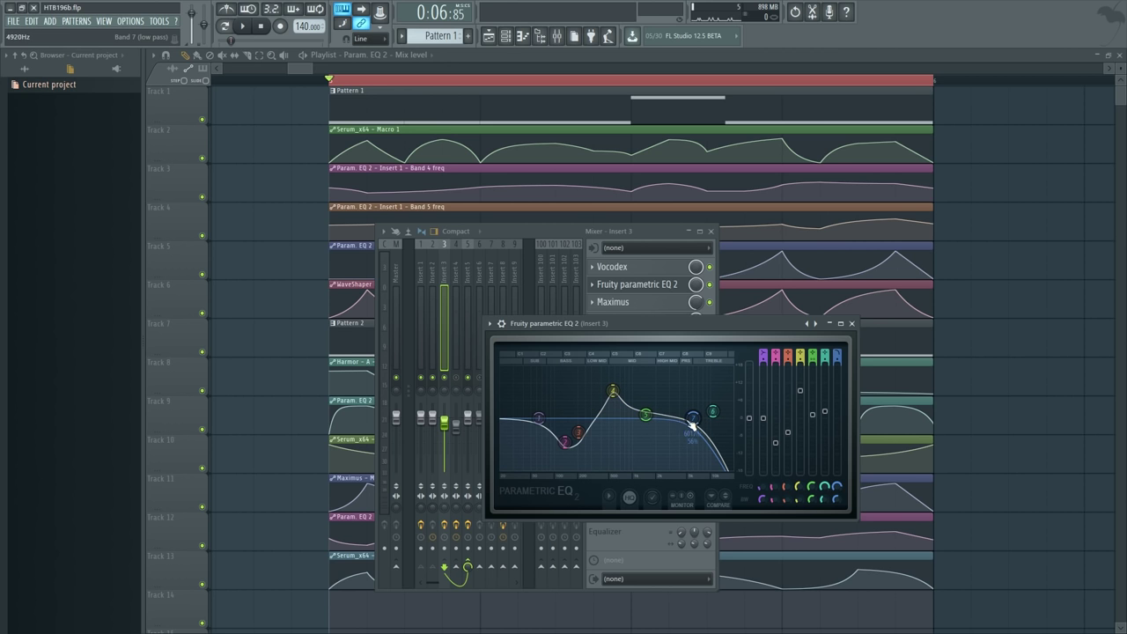
pyautogui.moveTo(691, 406); pyautogui.dragTo(700, 435)
pyautogui.press('space')
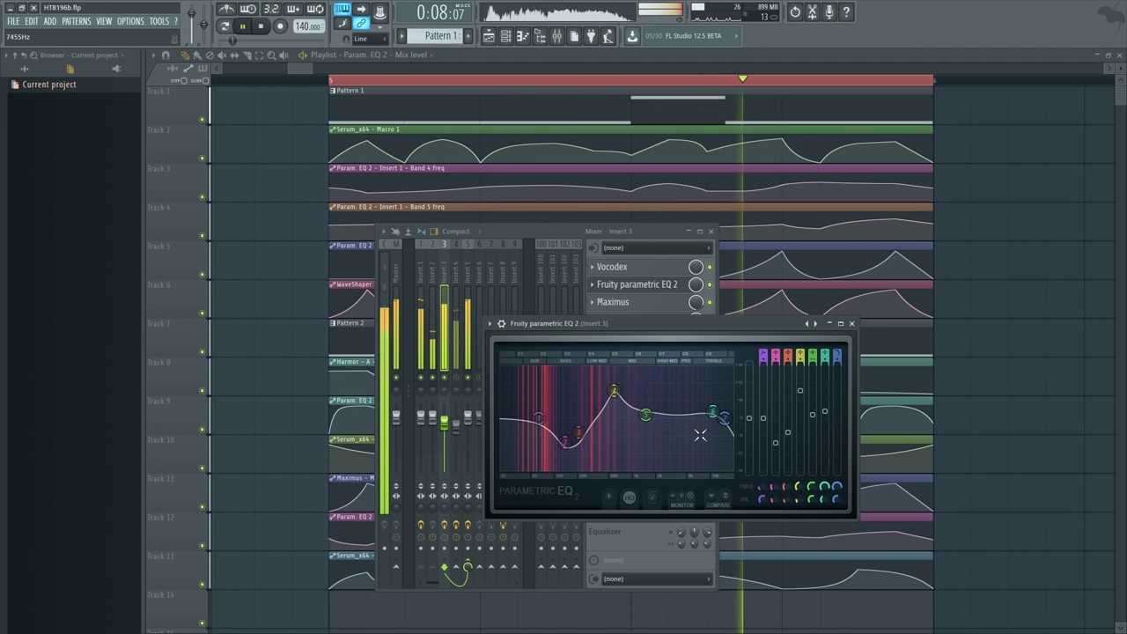
pyautogui.press('space')
pyautogui.click(851, 323)
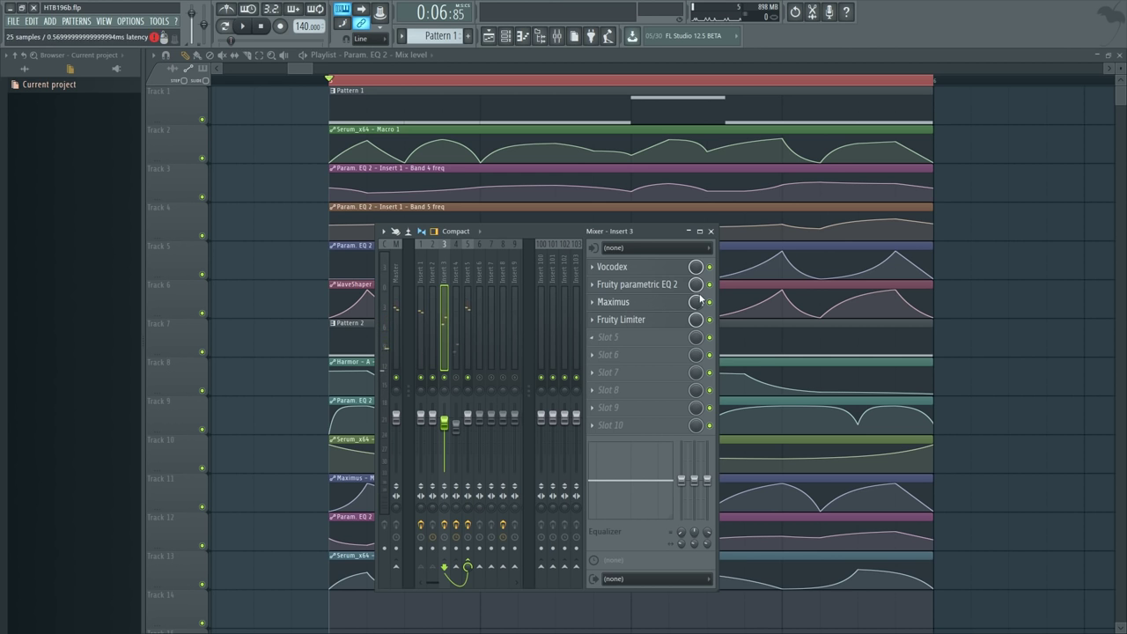
pyautogui.press('space')
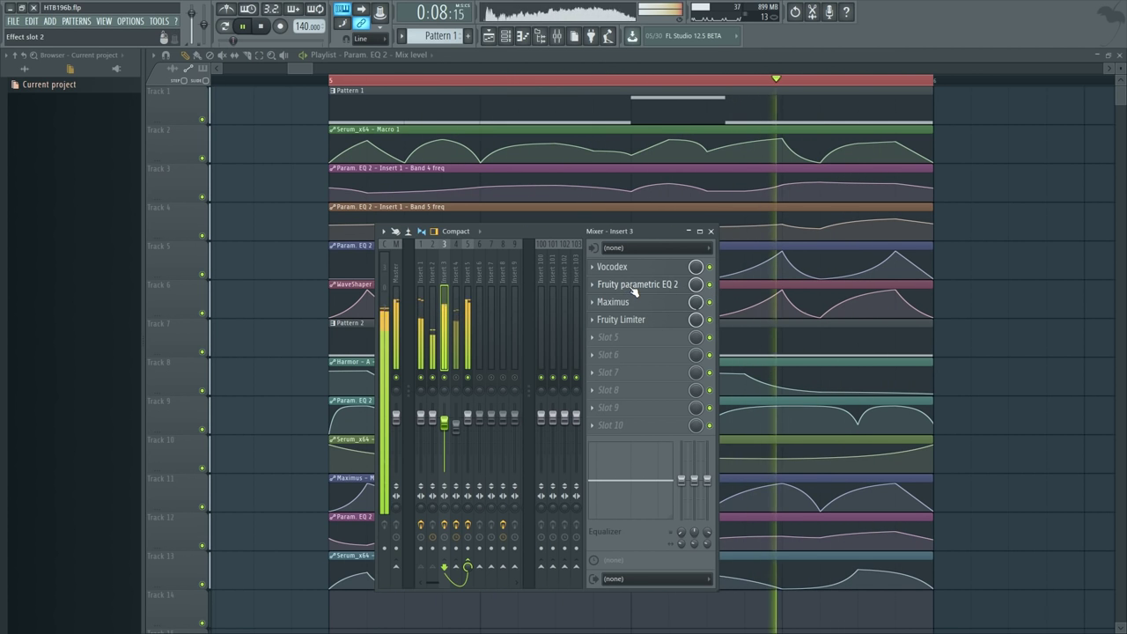
pyautogui.press('space')
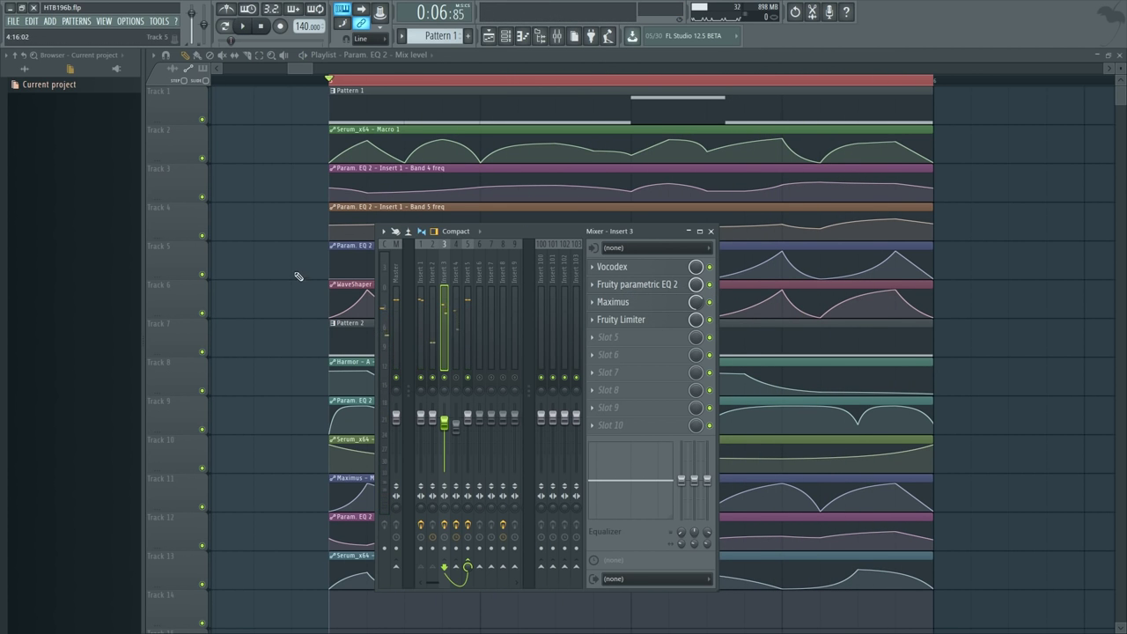
# - Hide the mixer and compare the Insert 3 Band 7 freq clip with the WaveShaper mix level clip in the playlist
pyautogui.press('F9')
pyautogui.moveTo(311, 401); pyautogui.dragTo(1008, 414)
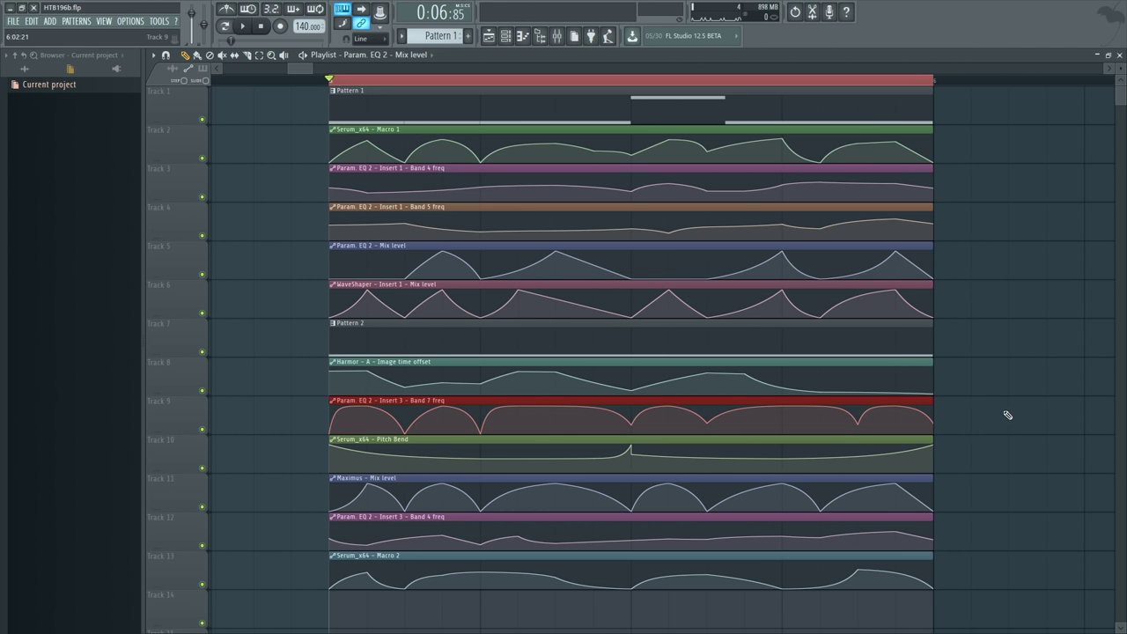
pyautogui.moveTo(284, 125); pyautogui.dragTo(304, 165)
pyautogui.moveTo(304, 313); pyautogui.dragTo(599, 301)
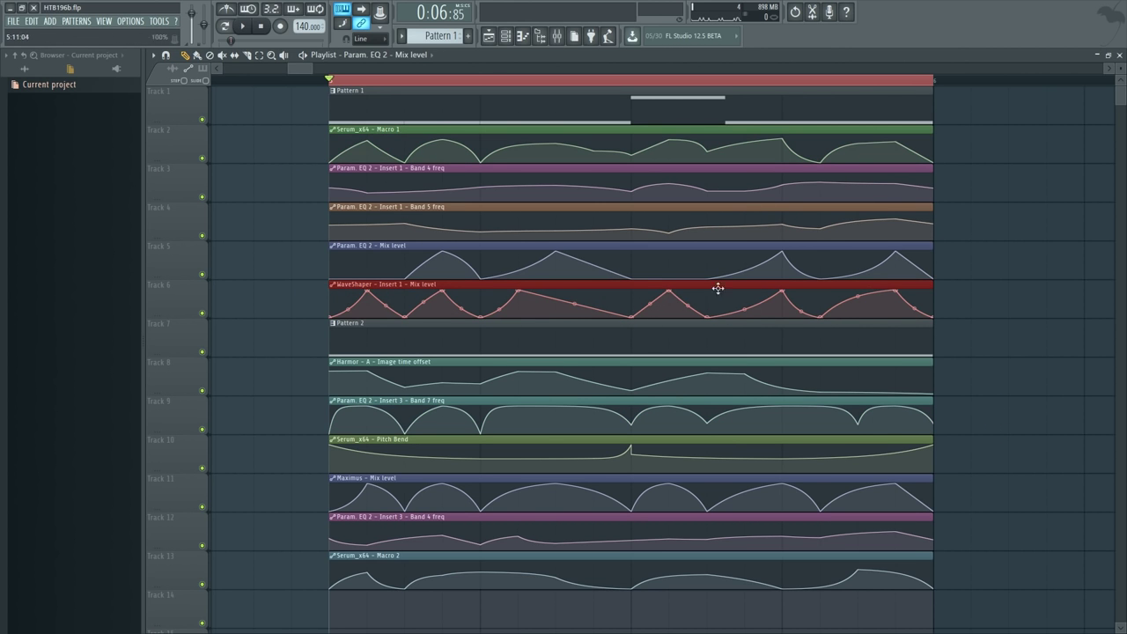
pyautogui.moveTo(413, 368); pyautogui.dragTo(315, 425)
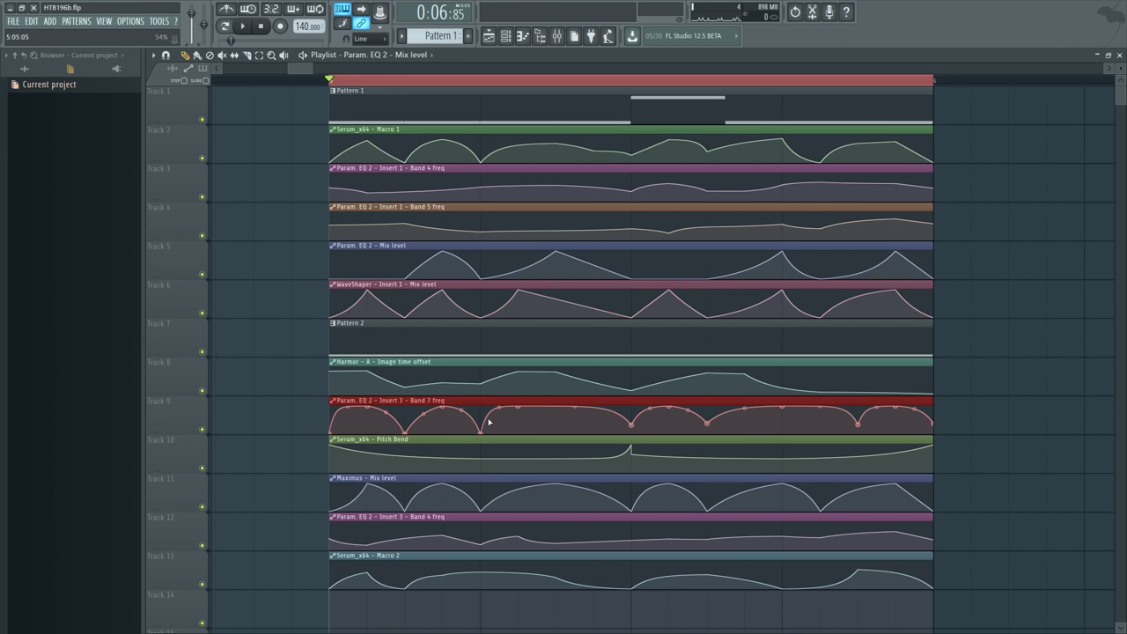
pyautogui.click(265, 373)
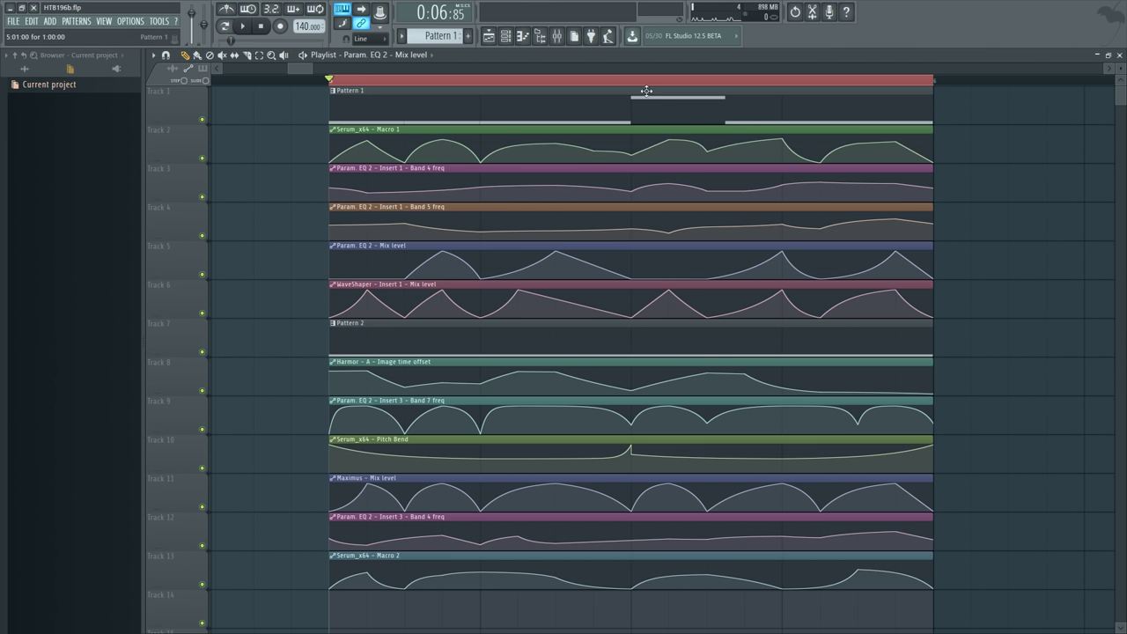
# - Move the playback position to the midpoint of the clips at 0:07:71 and audition from there
pyautogui.hscroll(2, 632, 73)
pyautogui.click(556, 78)
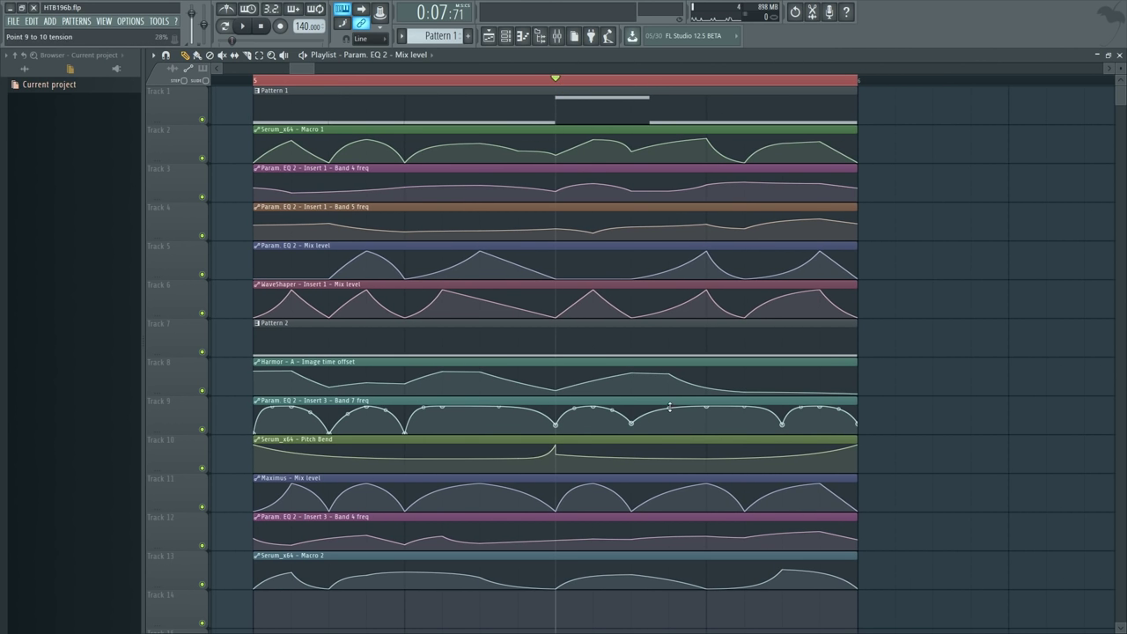
pyautogui.press('space')
pyautogui.press('space')
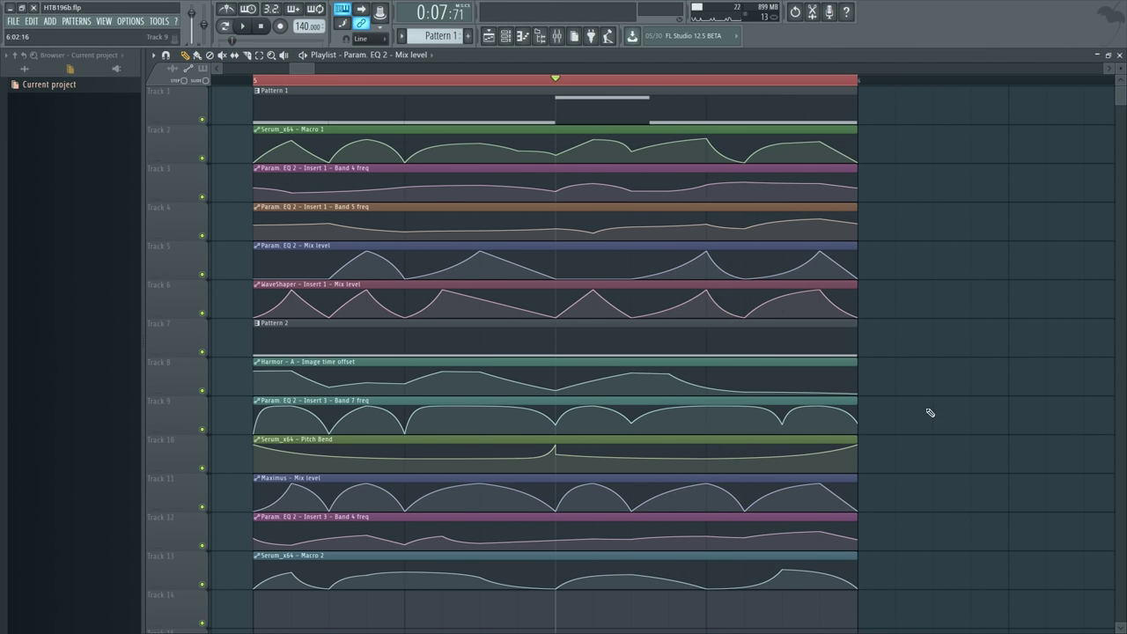
# - Highlight the second half of the Insert 3 Band 7 freq clip to examine it, and clear the selection
pyautogui.hscroll(-2, 1018, 440)
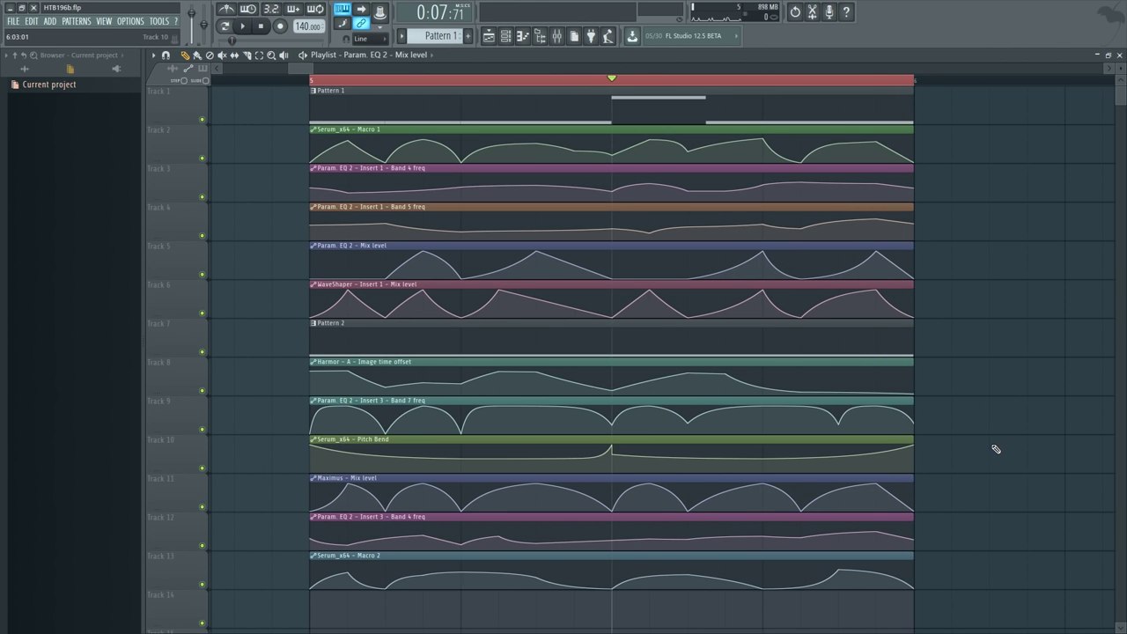
pyautogui.moveTo(950, 425); pyautogui.dragTo(614, 415)
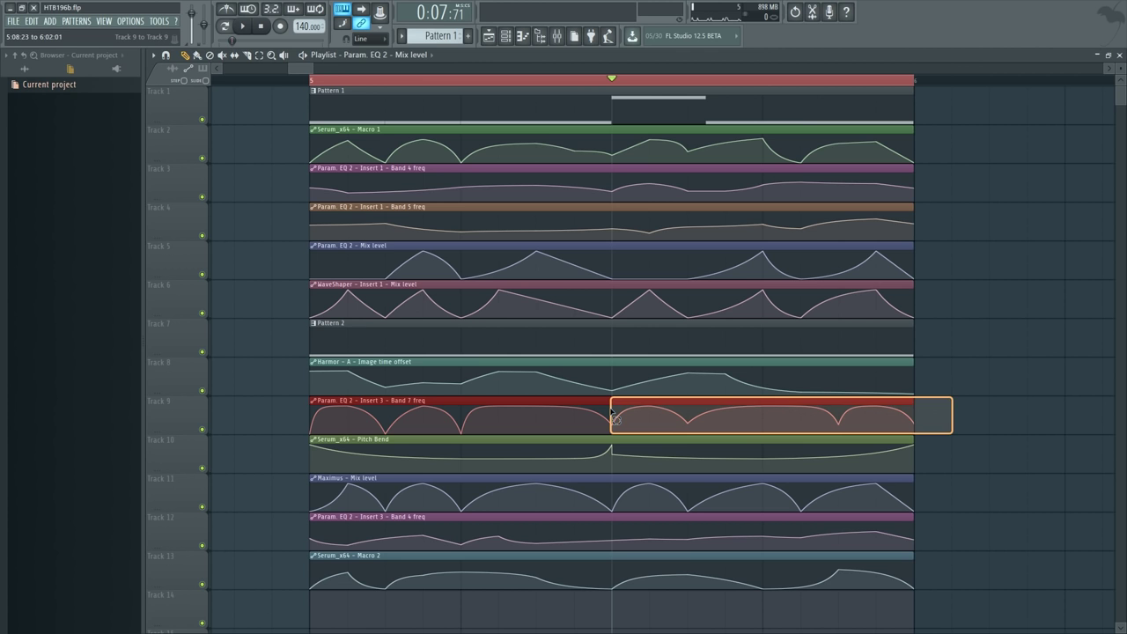
pyautogui.click(971, 384)
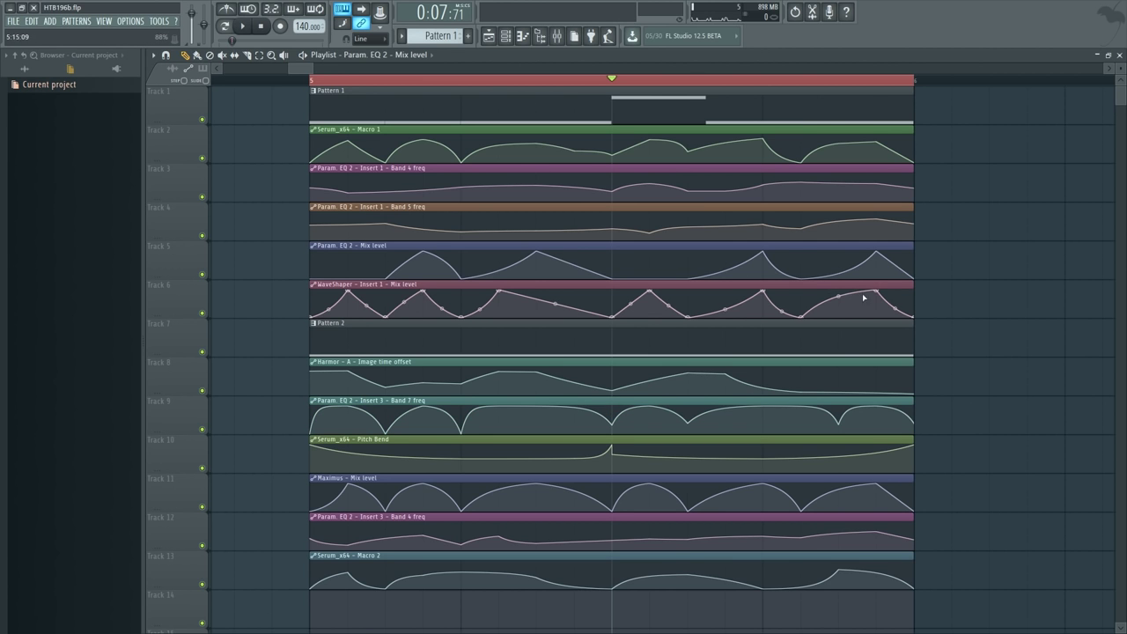
pyautogui.moveTo(959, 411); pyautogui.dragTo(1018, 396)
# - Select the Serum_x64 Pitch Bend clip and the Maximus mix level clip in turn to examine their curves
pyautogui.scroll(-1, 1012, 393)
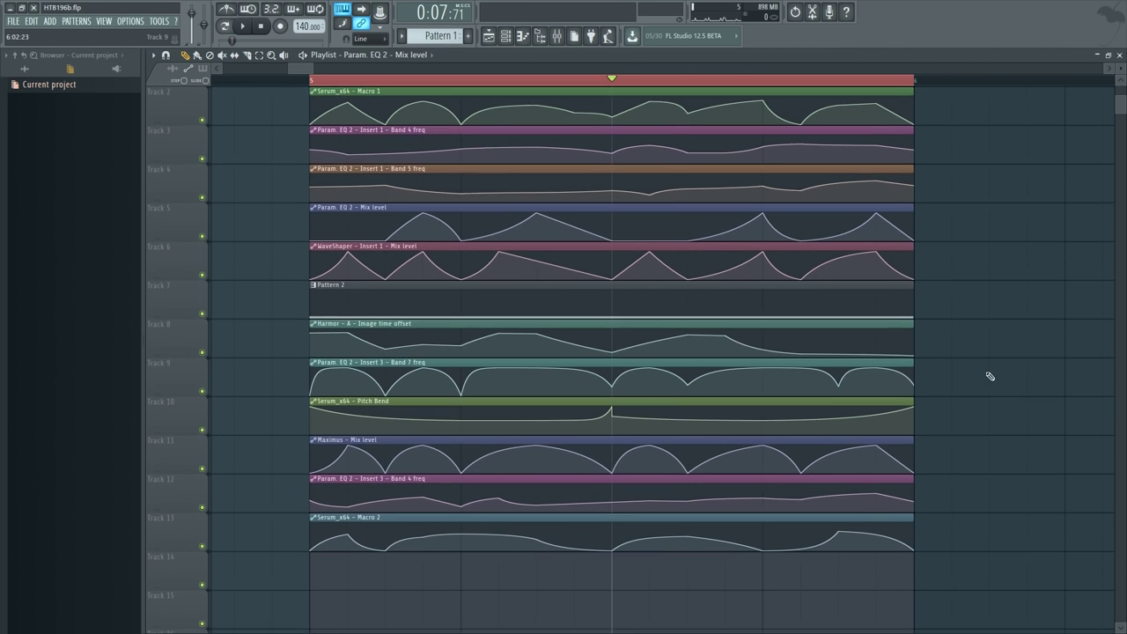
pyautogui.click(688, 416)
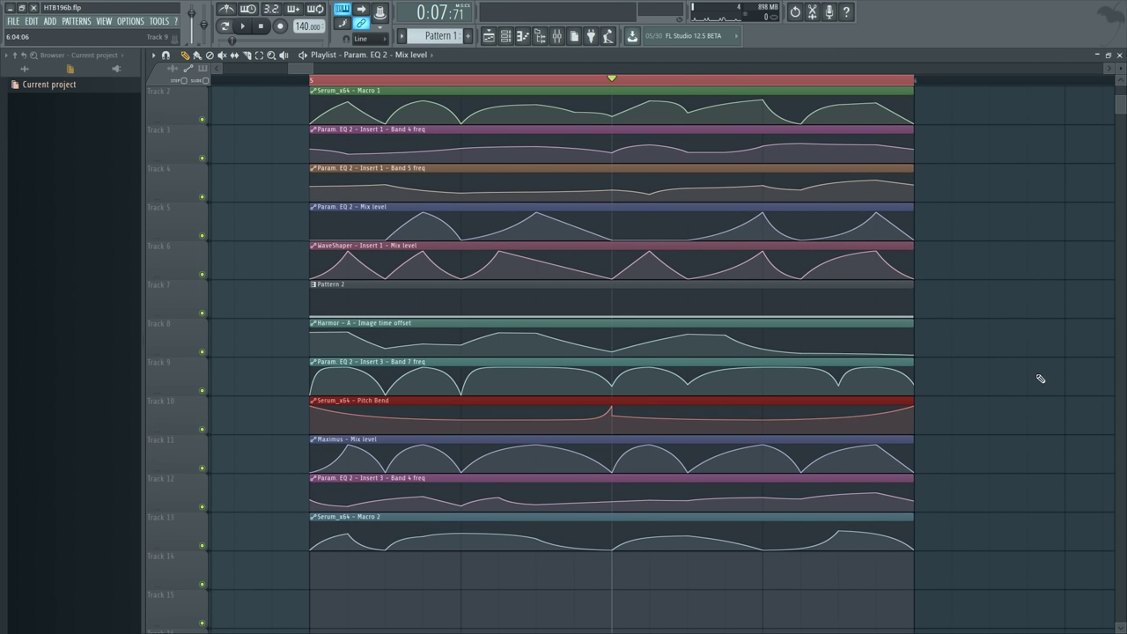
pyautogui.click(363, 449)
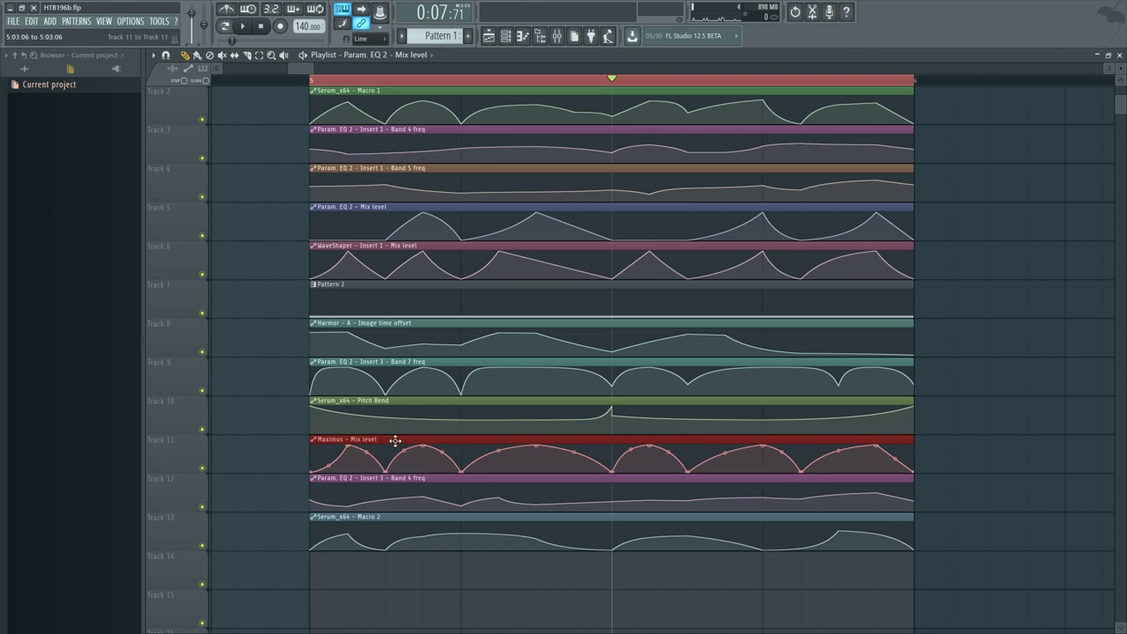
# - Show the mixer and select Insert 3 to bring up its effect chain
pyautogui.click(558, 35)
pyautogui.click(456, 272)
pyautogui.click(444, 273)
pyautogui.click(434, 273)
pyautogui.click(444, 273)
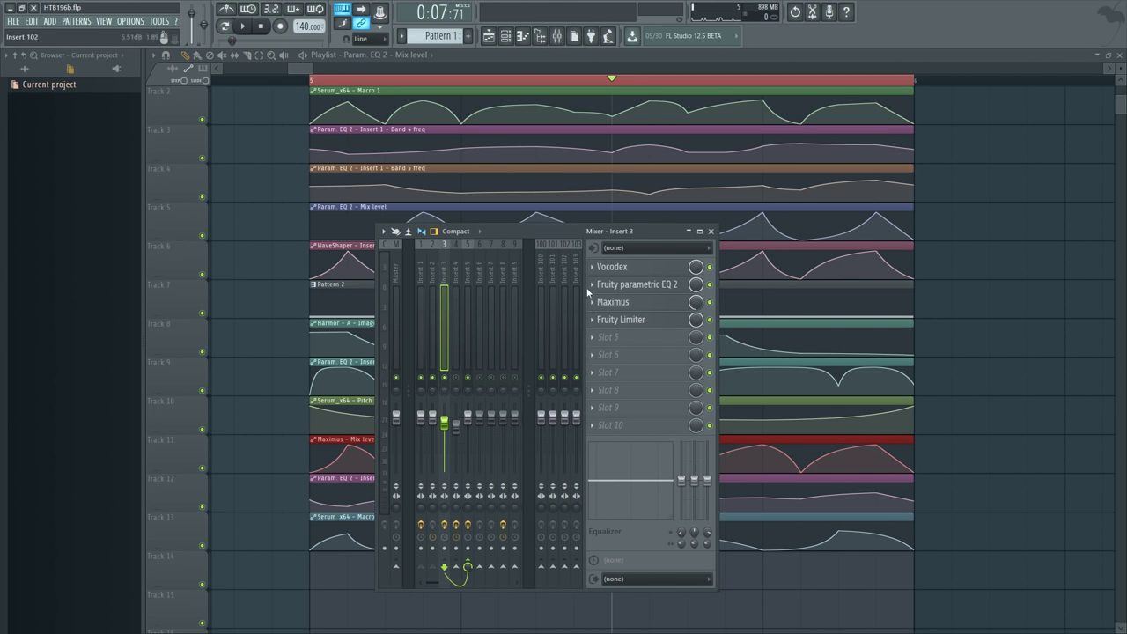
# - Open and close the Fruity parametric EQ 2 and Maximus on Insert 3 in turn to inspect them
pyautogui.click(670, 285)
pyautogui.click(673, 284)
pyautogui.click(674, 284)
pyautogui.click(674, 284)
pyautogui.click(621, 304)
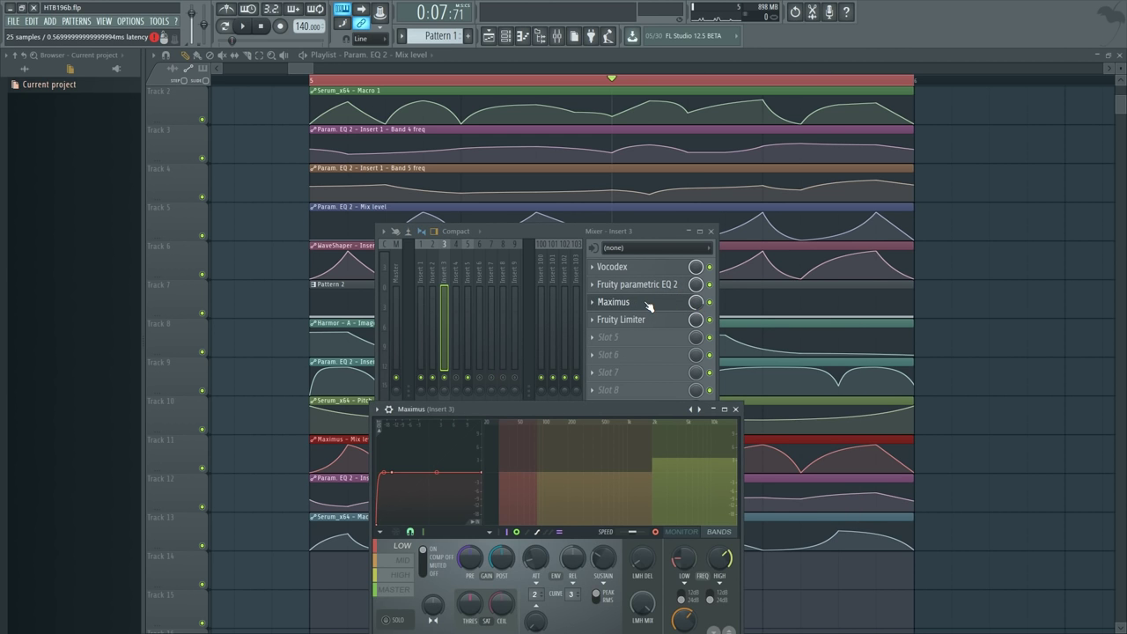
pyautogui.click(648, 305)
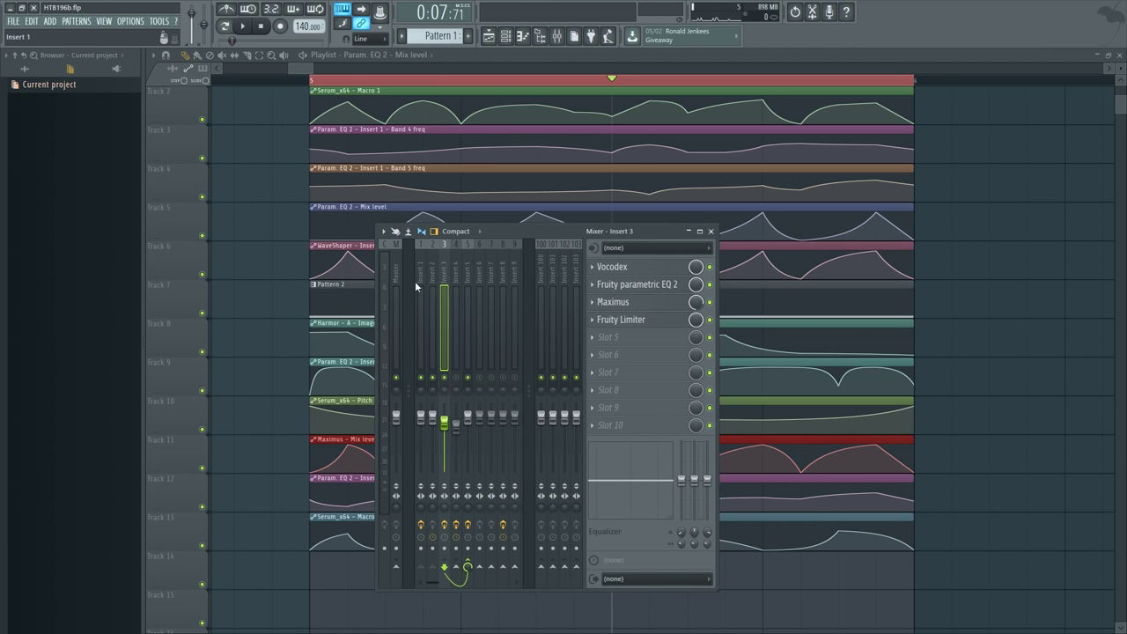
# - Select Insert 1 and open its Maximus to examine the master band for comparison
pyautogui.click(417, 280)
pyautogui.click(650, 284)
pyautogui.click(654, 307)
pyautogui.click(649, 301)
pyautogui.click(626, 216)
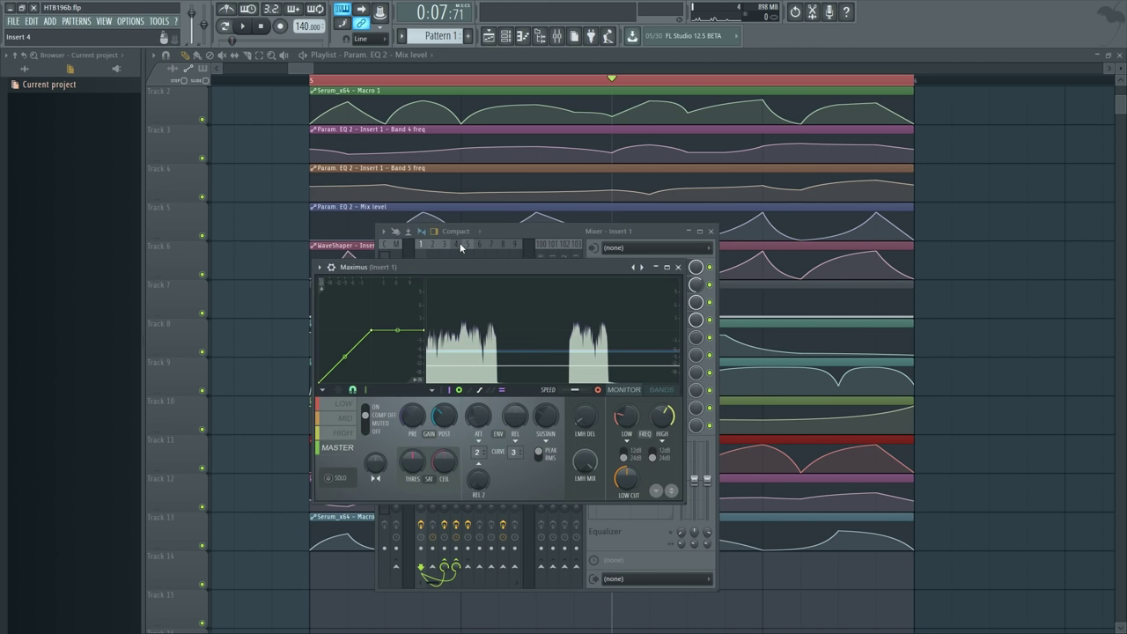
# - Return to Insert 3, open its Maximus below the effect slots, and check the Fruity parametric EQ 2
pyautogui.click(447, 259)
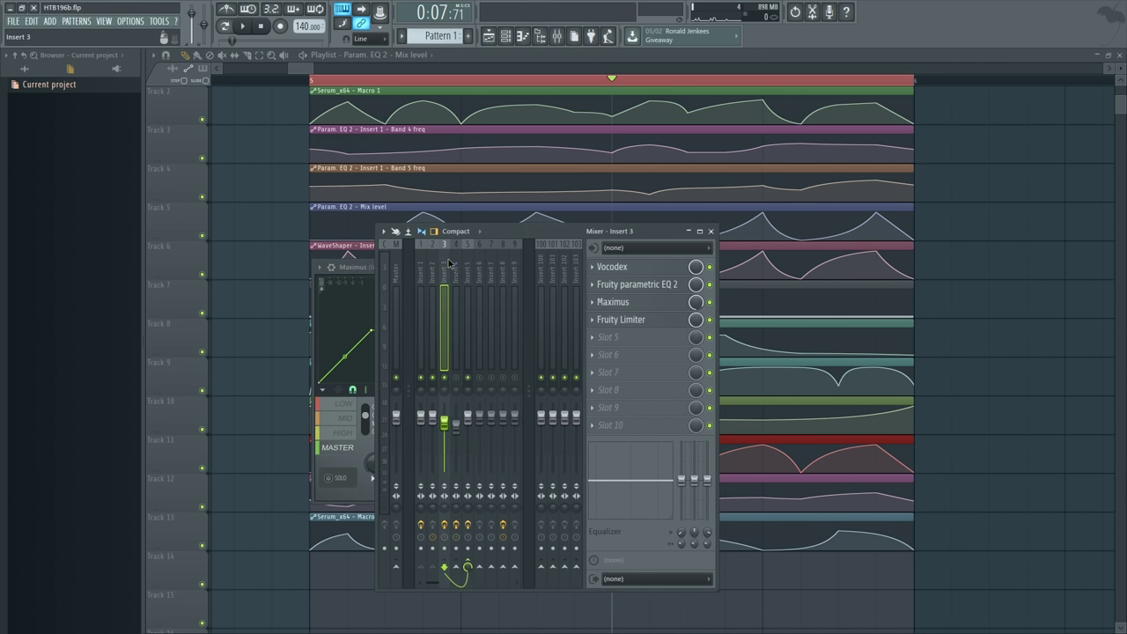
pyautogui.click(631, 302)
pyautogui.moveTo(645, 399); pyautogui.dragTo(632, 379)
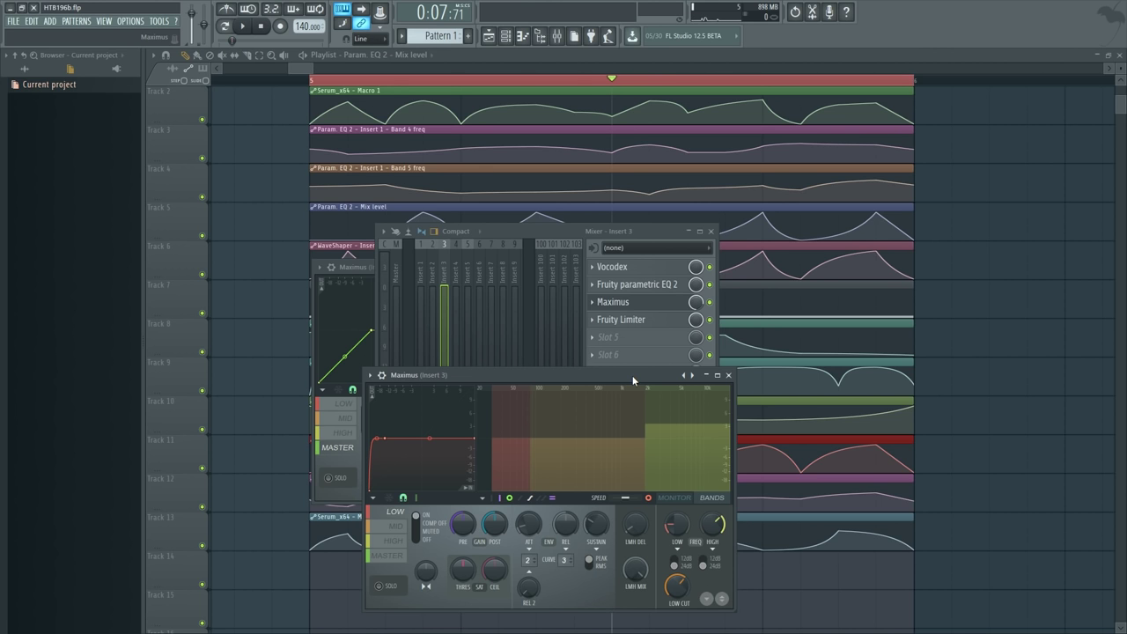
pyautogui.click(676, 285)
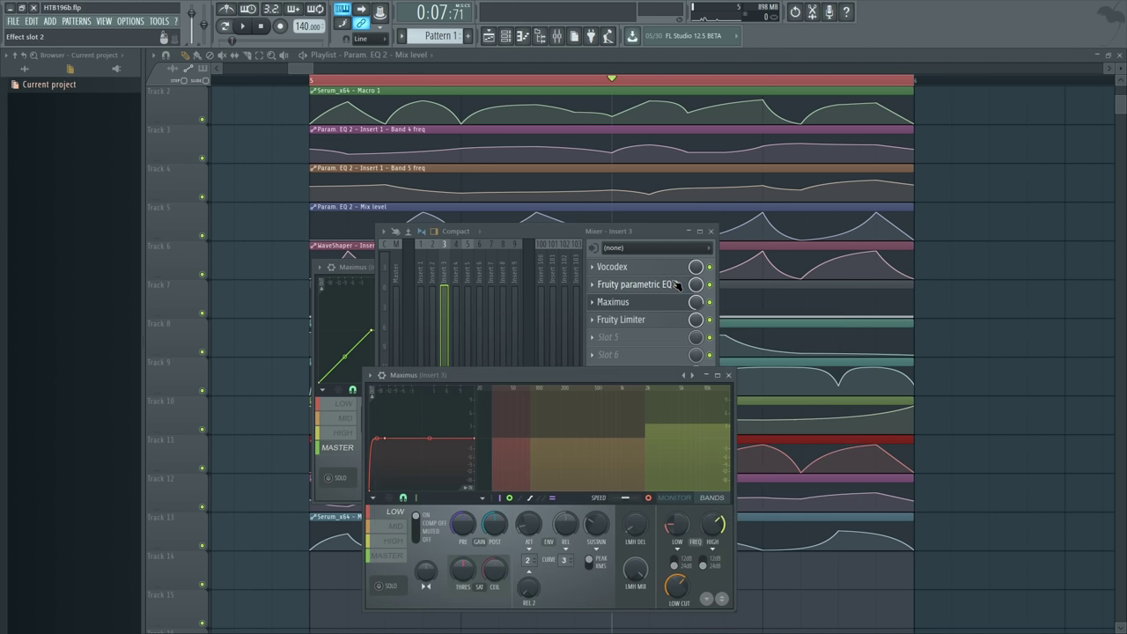
pyautogui.click(675, 286)
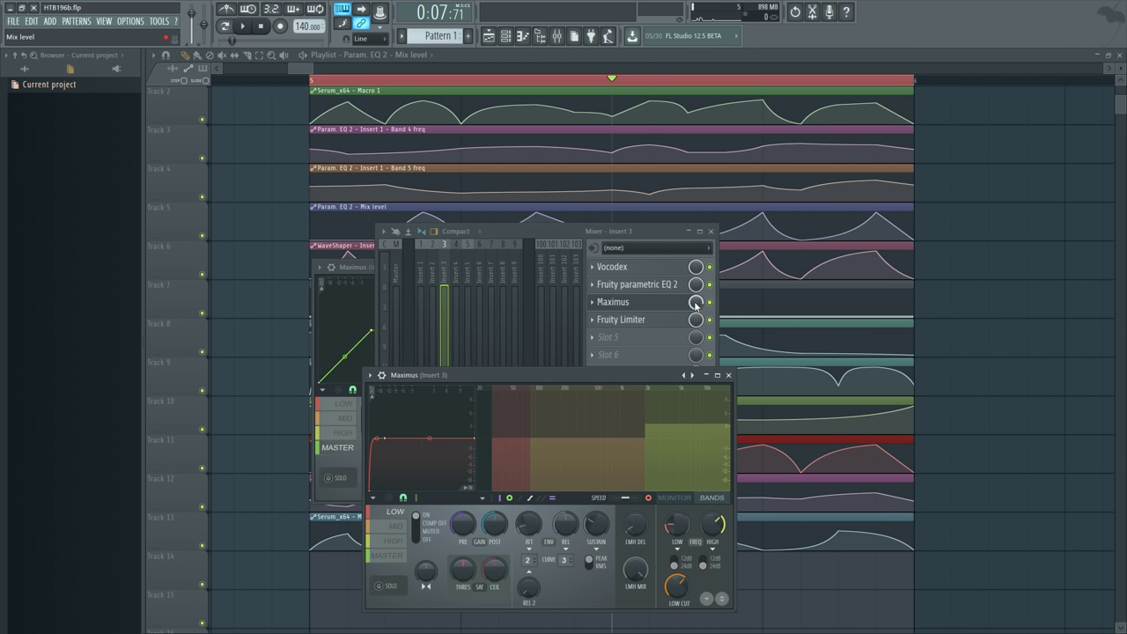
# - Place the Maximus window clear of the effect slots and inspect the Fruity Limiter on Insert 3
pyautogui.moveTo(541, 378)
pyautogui.mouseDown()
pyautogui.moveTo(556, 339)
pyautogui.moveTo(537, 361)
pyautogui.moveTo(547, 387)
pyautogui.mouseUp()
pyautogui.click(627, 322)
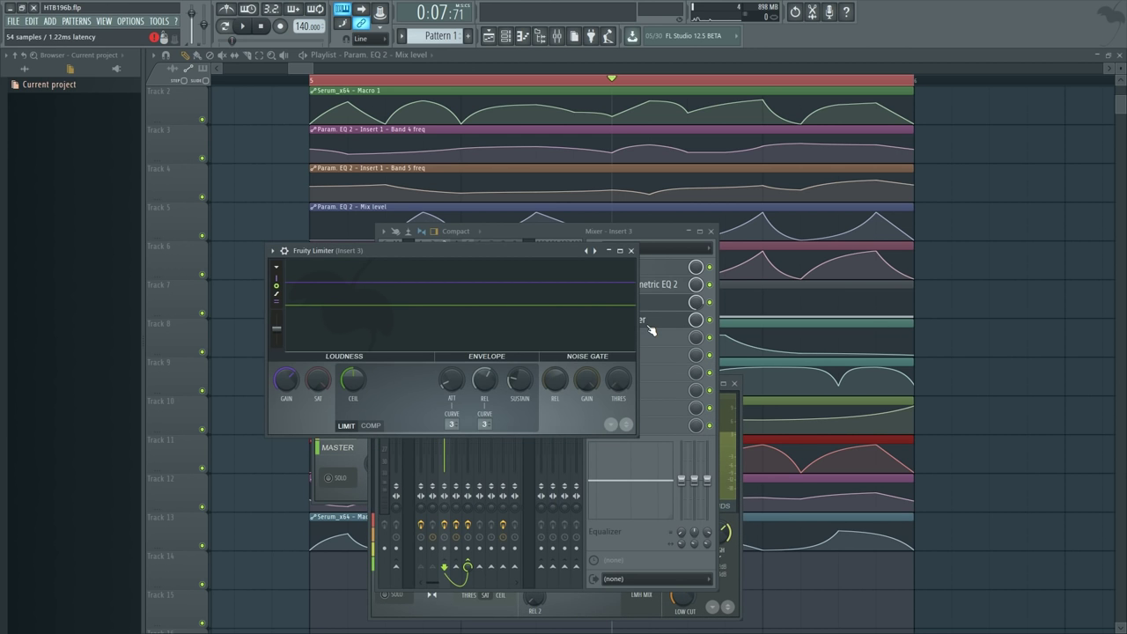
pyautogui.click(649, 322)
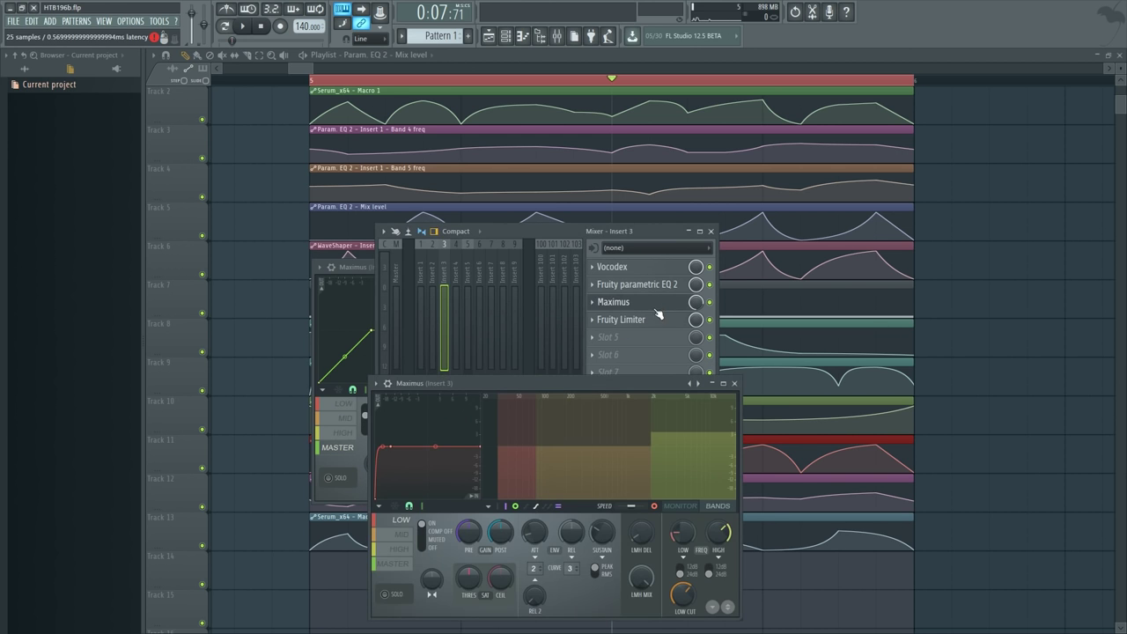
# - Examine the high, mid and master bands of the Insert 3 Maximus and switch its display to the monitor view
pyautogui.click(401, 549)
pyautogui.click(400, 534)
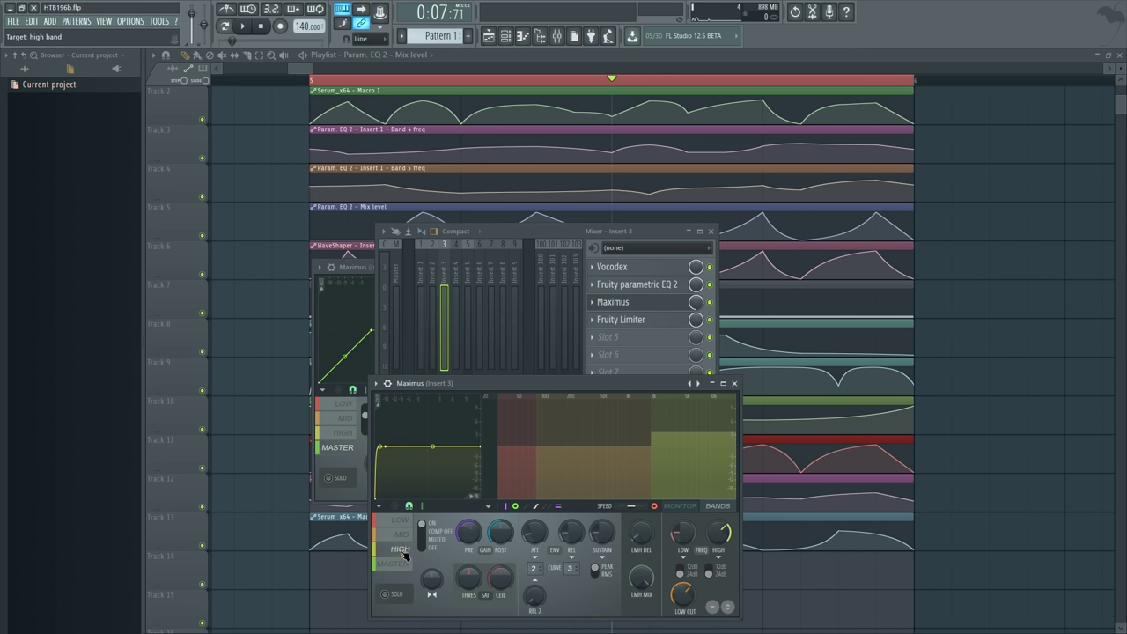
pyautogui.click(394, 563)
pyautogui.click(688, 509)
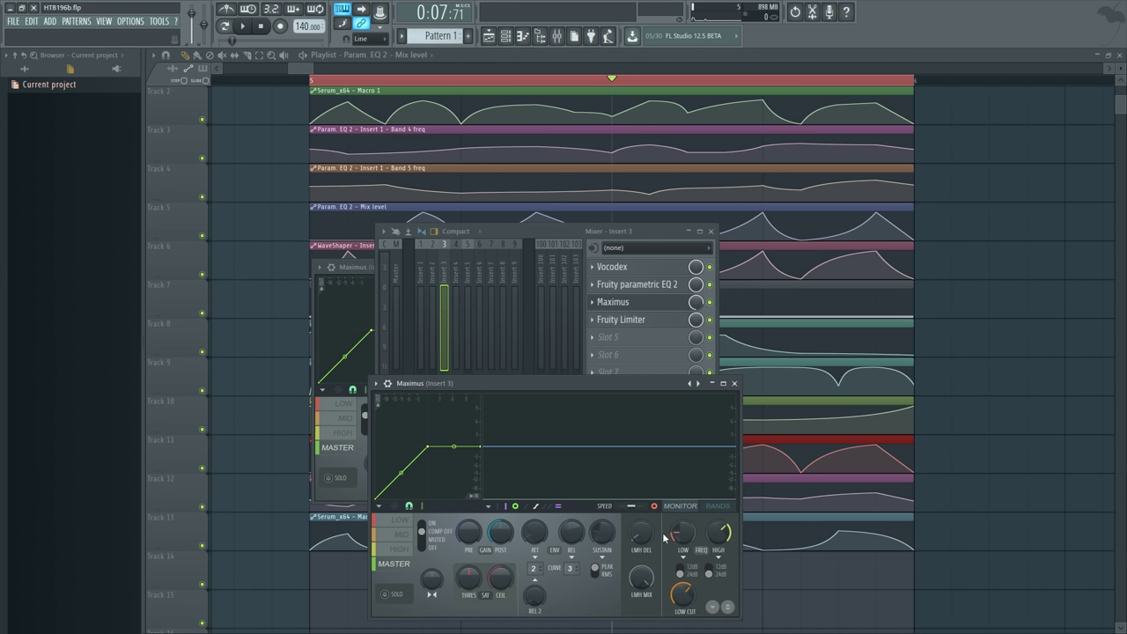
pyautogui.moveTo(549, 387); pyautogui.dragTo(518, 387)
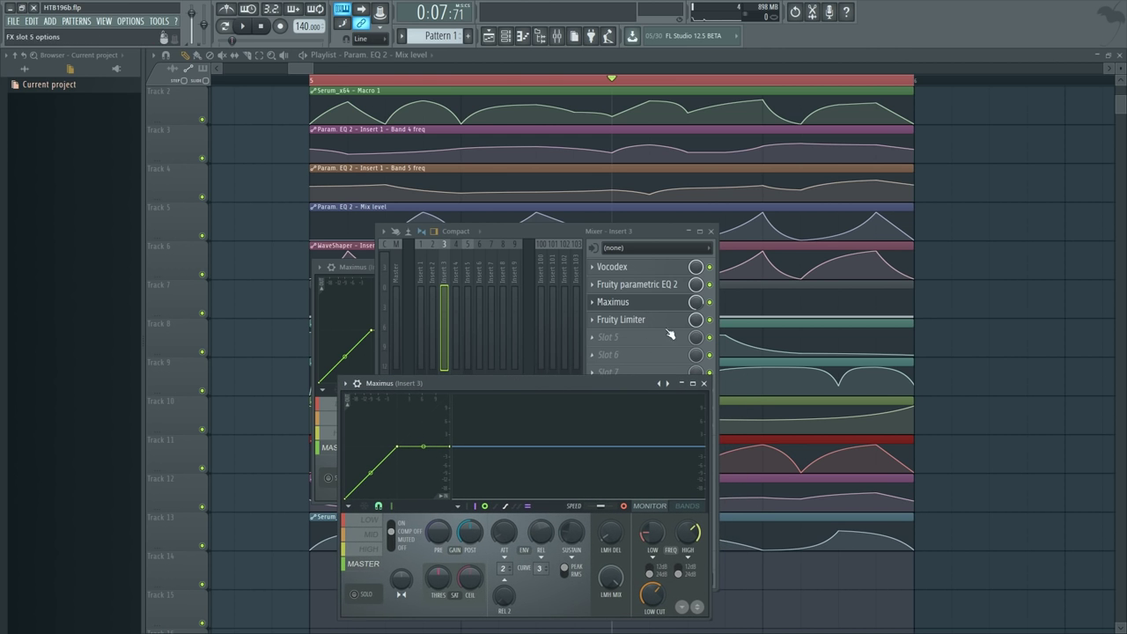
# - Recheck the Fruity Limiter on Insert 3, and close the Insert 3 Maximus while briefly auditioning the bass
pyautogui.click(652, 319)
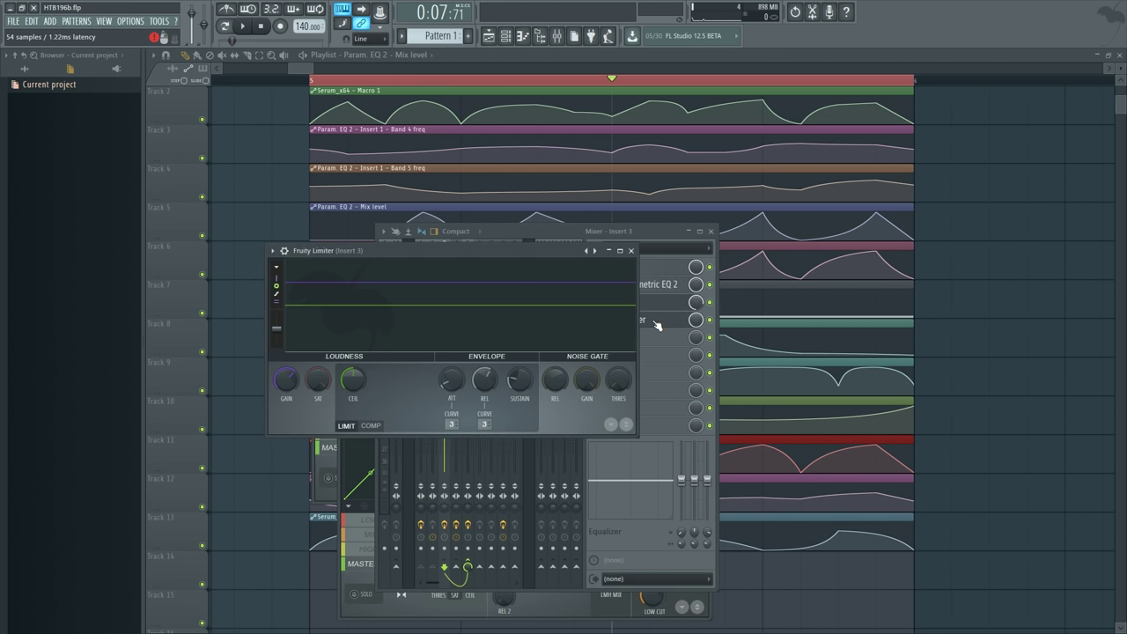
pyautogui.click(655, 319)
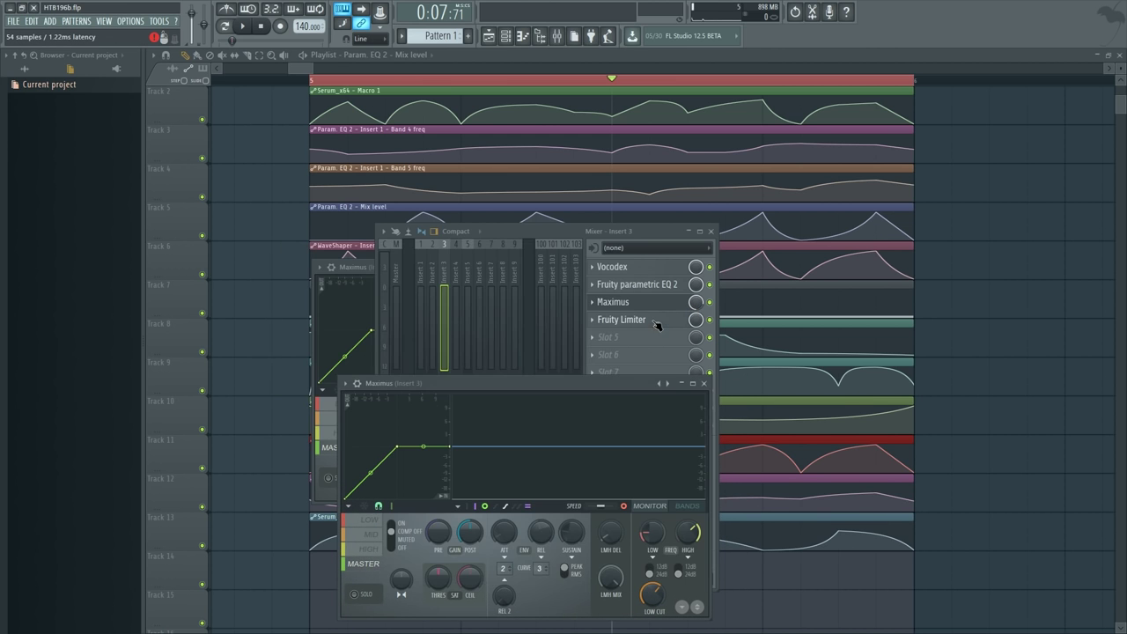
pyautogui.press('space')
pyautogui.click(705, 384)
pyautogui.press('space')
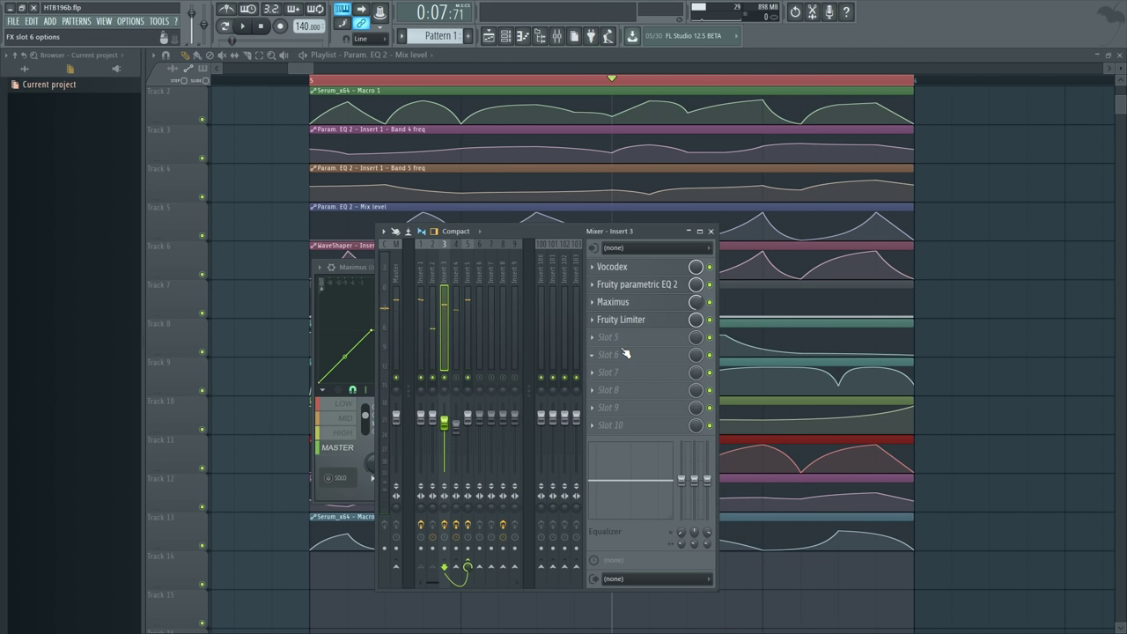
# - Open Vocodex on Insert 3, place its window over the mixer, and audition the vocoded bass twice
pyautogui.click(636, 267)
pyautogui.moveTo(590, 203); pyautogui.dragTo(637, 177)
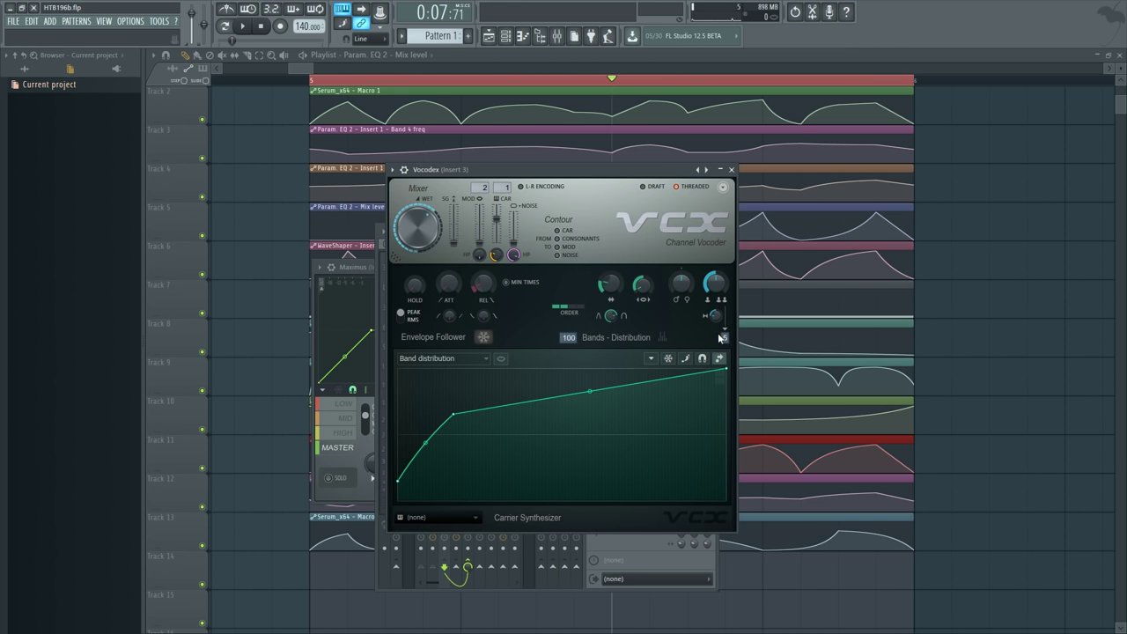
pyautogui.press('space')
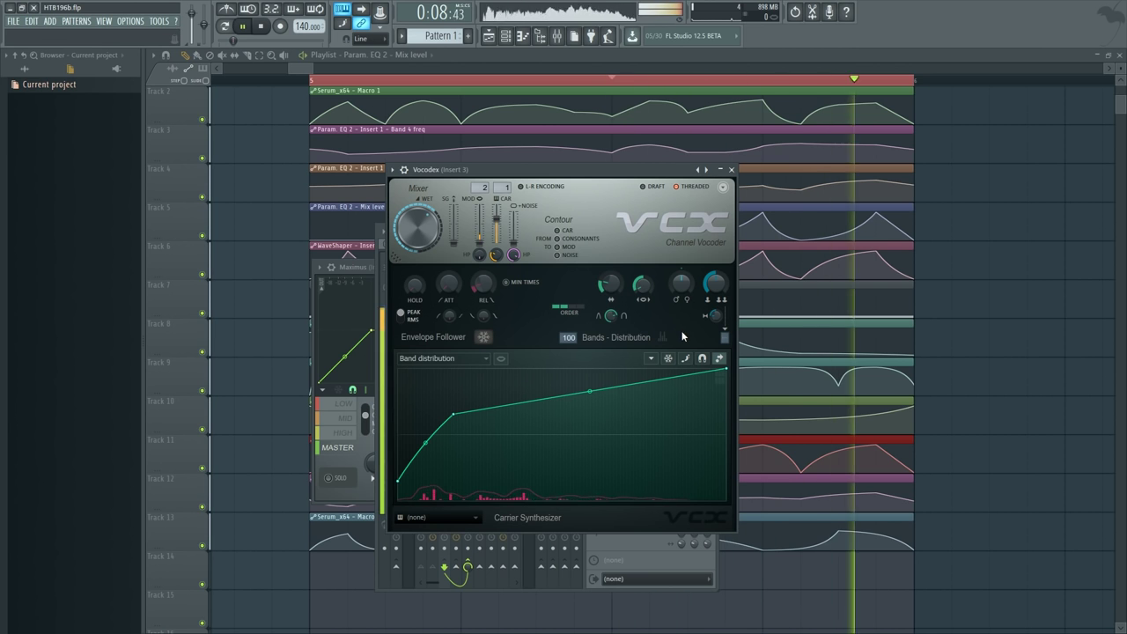
pyautogui.press('space')
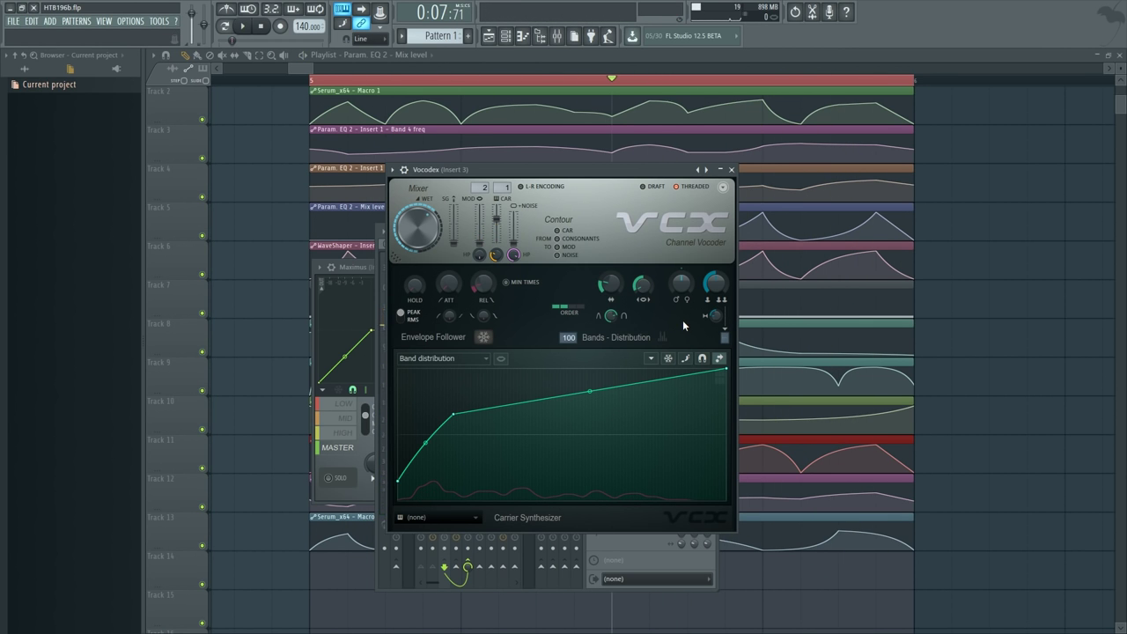
pyautogui.press('space')
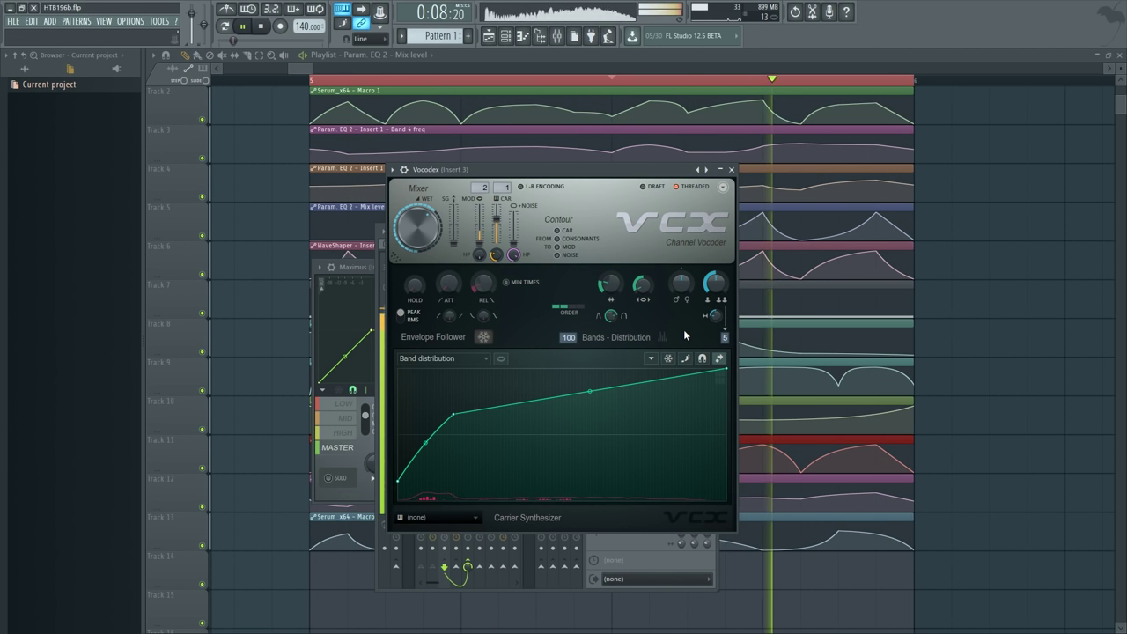
pyautogui.press('space')
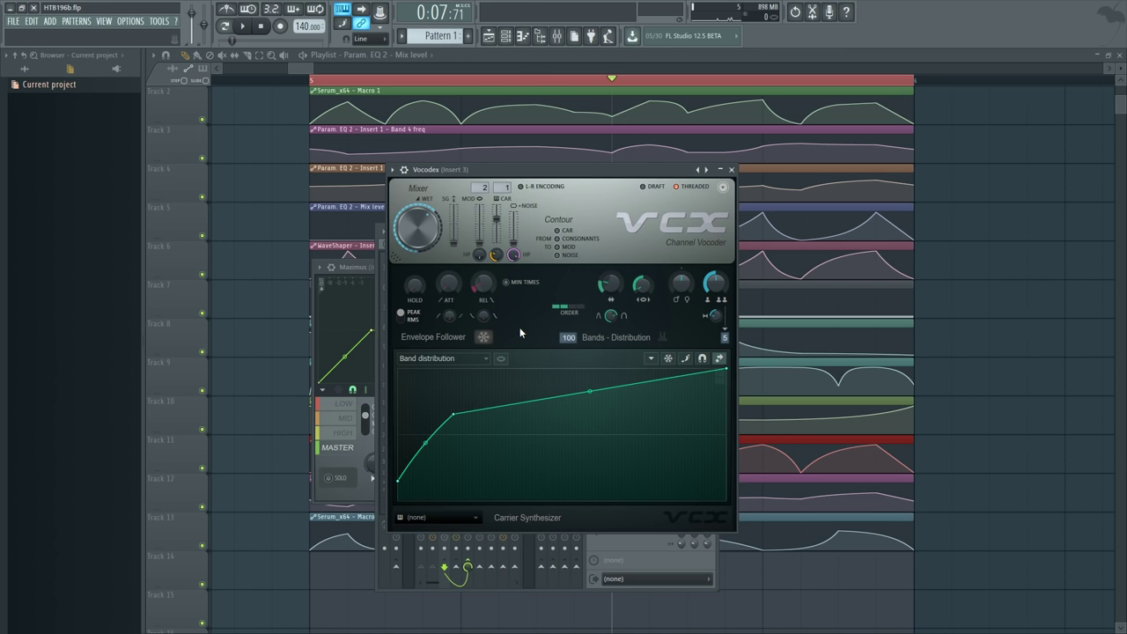
# - Examine the Vocodex band gain multiplier, band width and modulator pitch shift curves in turn, auditioning the band width curve
pyautogui.click(480, 359)
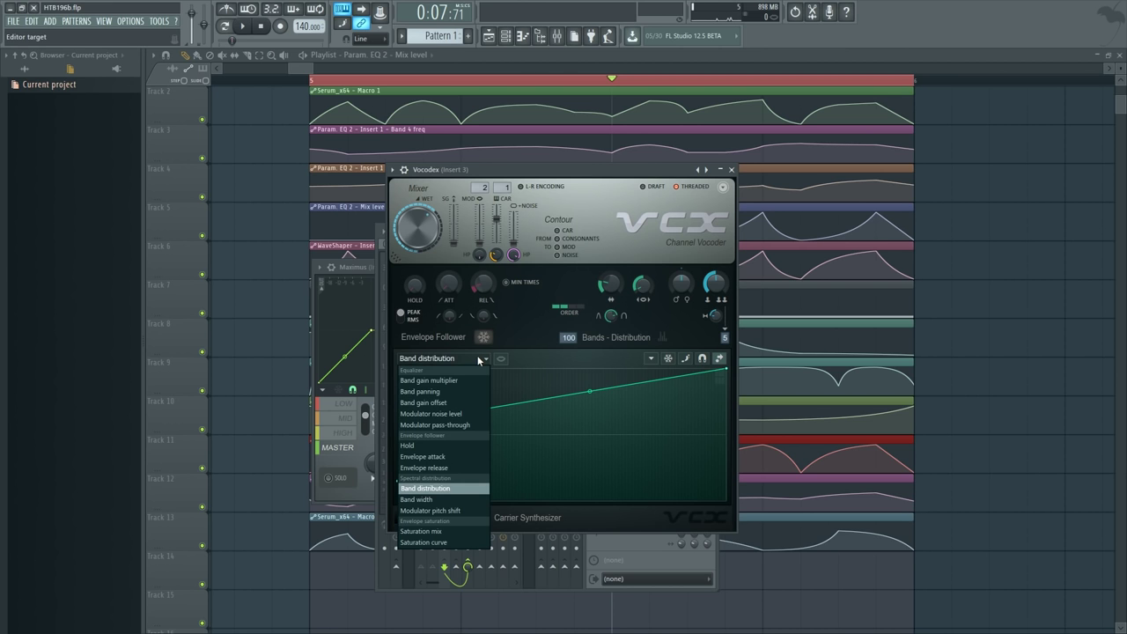
pyautogui.click(444, 381)
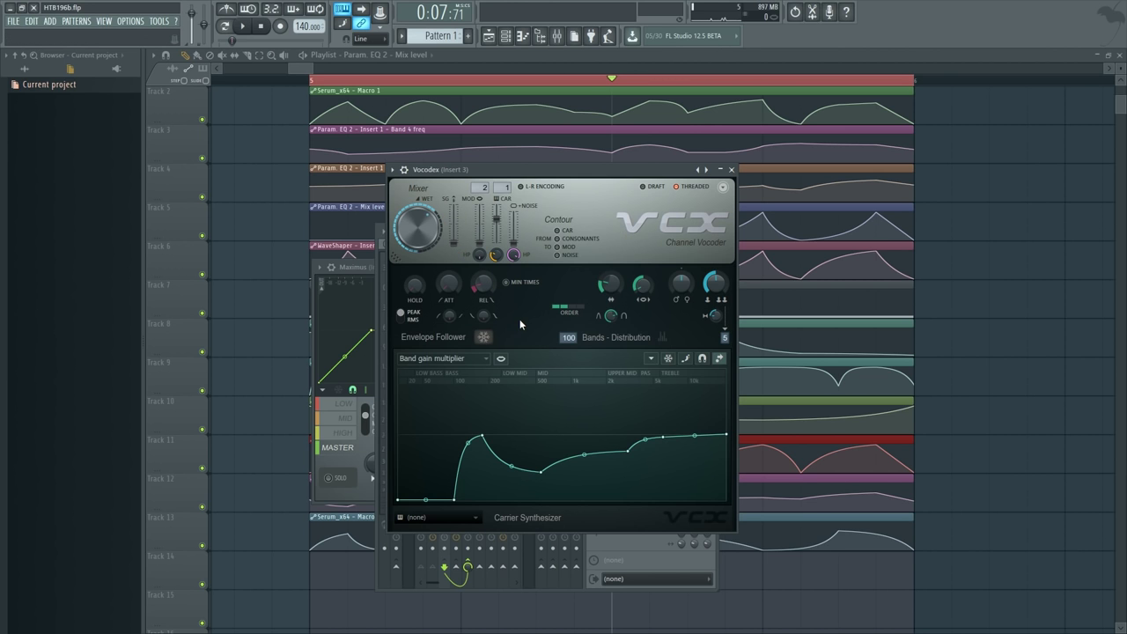
pyautogui.click(471, 359)
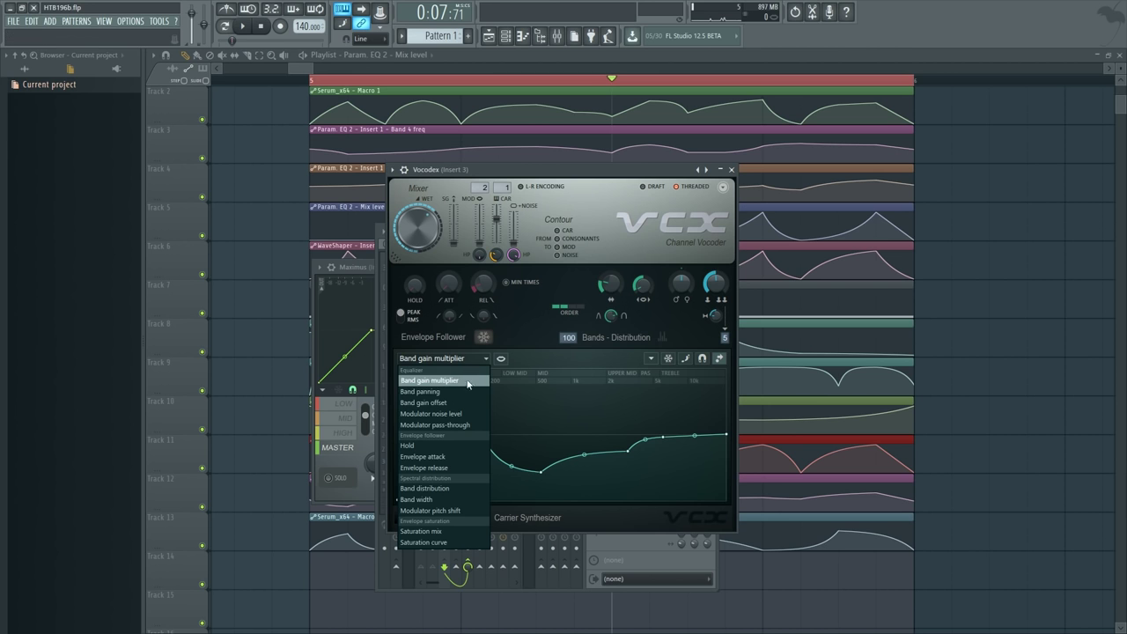
pyautogui.click(467, 499)
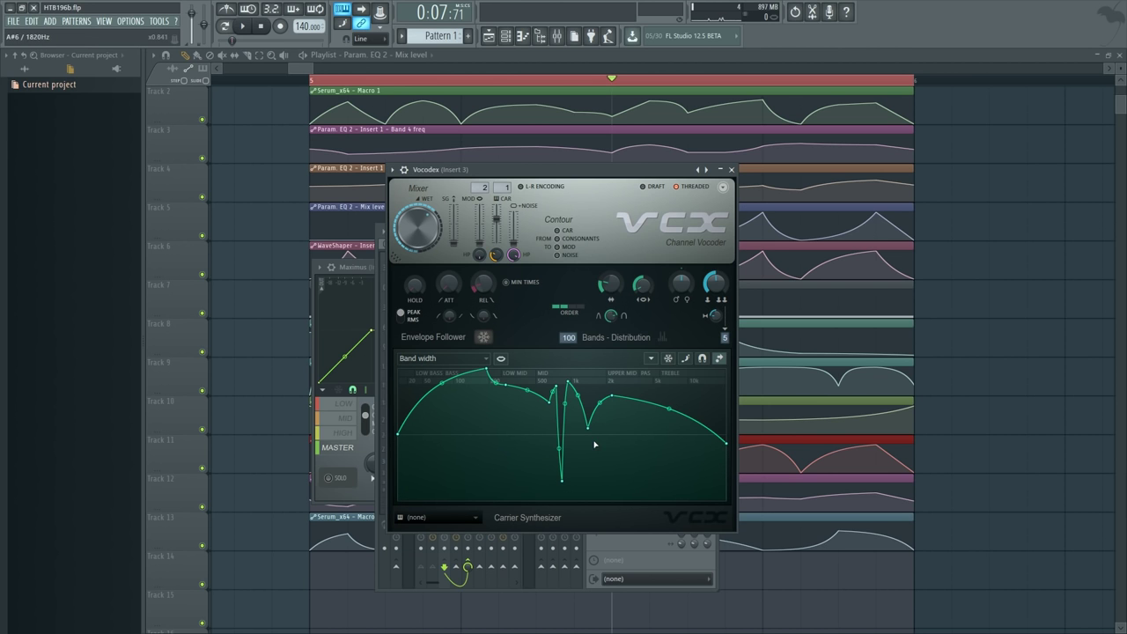
pyautogui.press('space')
pyautogui.press('space')
pyautogui.click(452, 360)
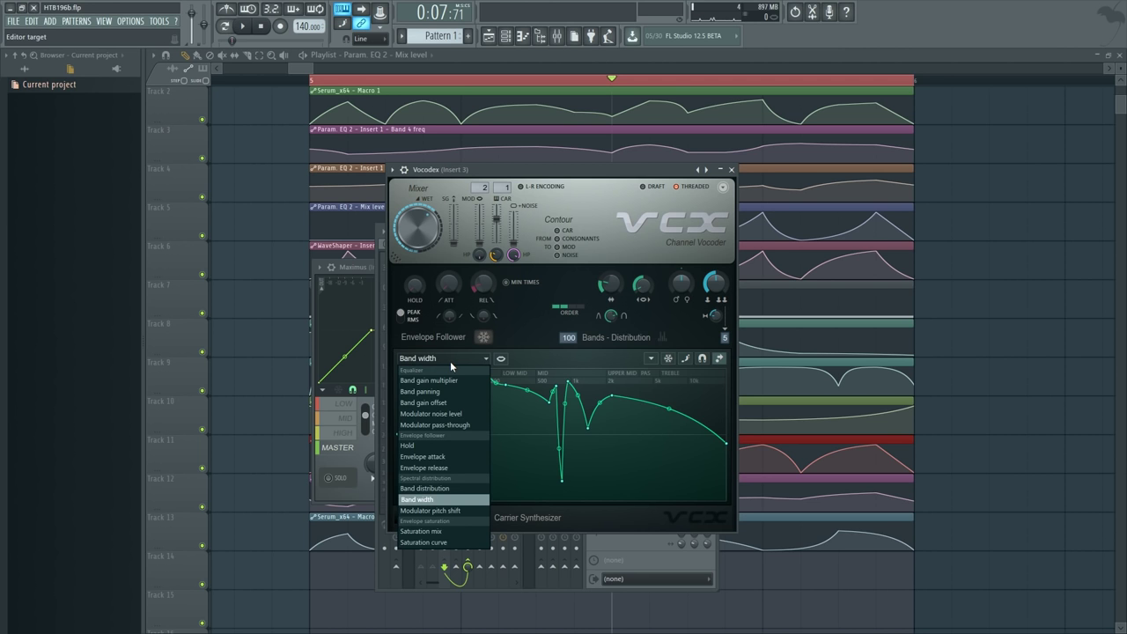
pyautogui.click(447, 511)
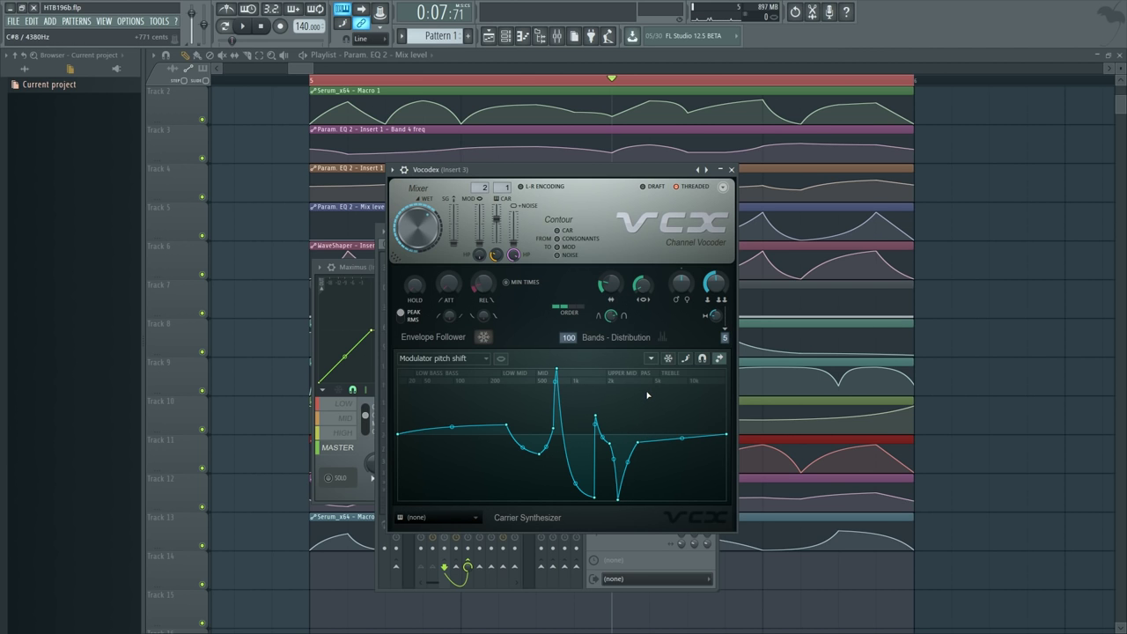
# - Show the Vocodex band distribution curve, delete its middle point, and bend the remaining line upward
pyautogui.click(456, 360)
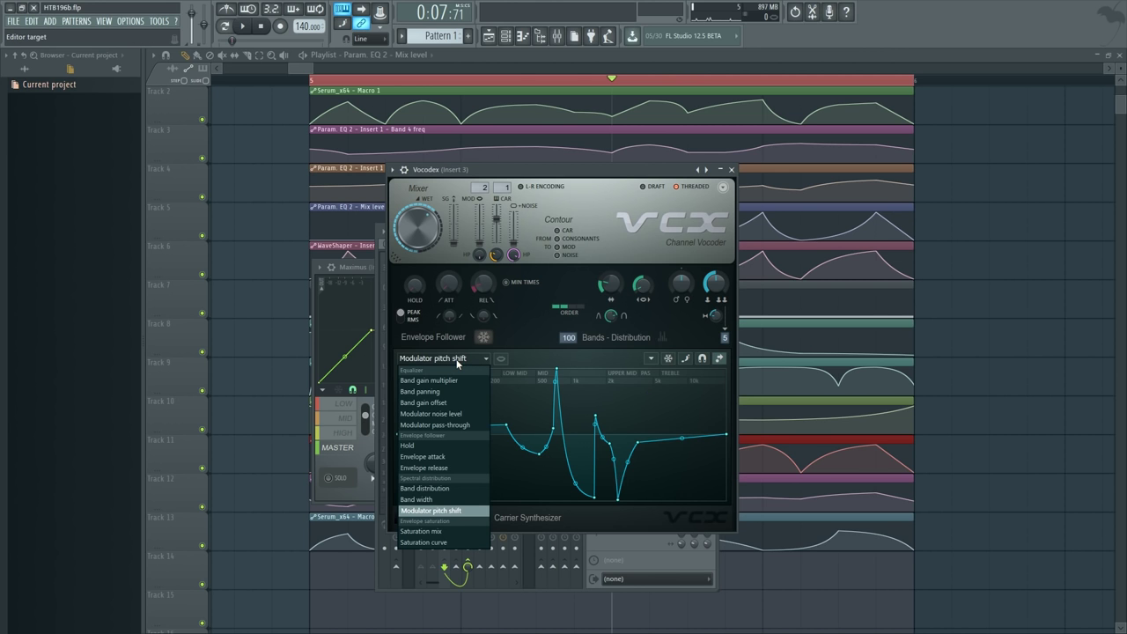
pyautogui.click(424, 488)
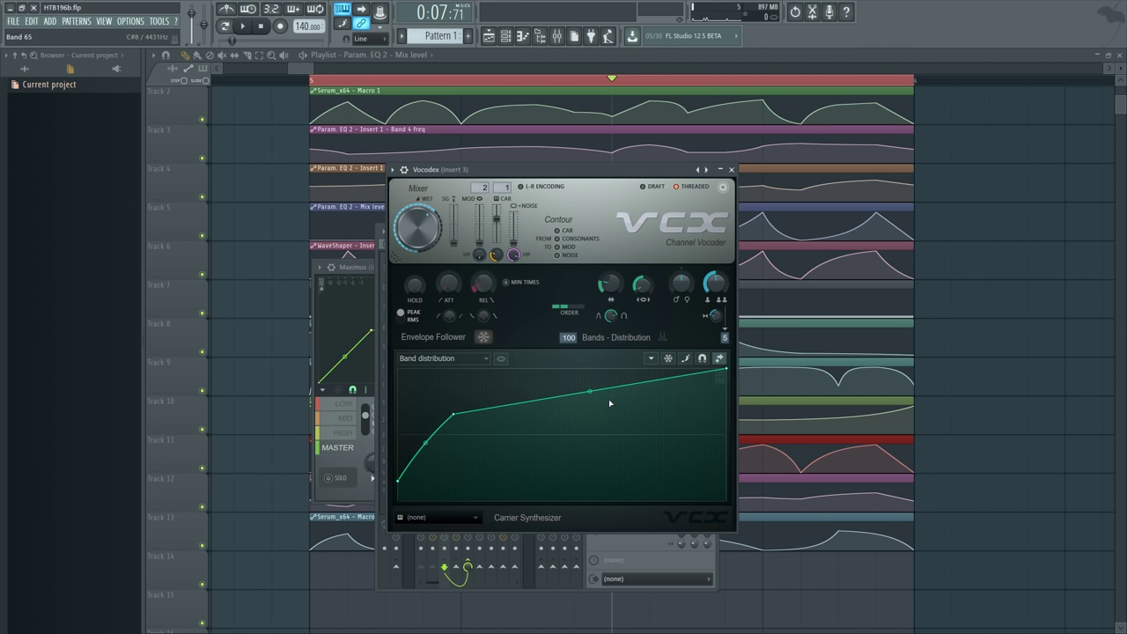
pyautogui.rightClick(446, 417)
pyautogui.click(469, 433)
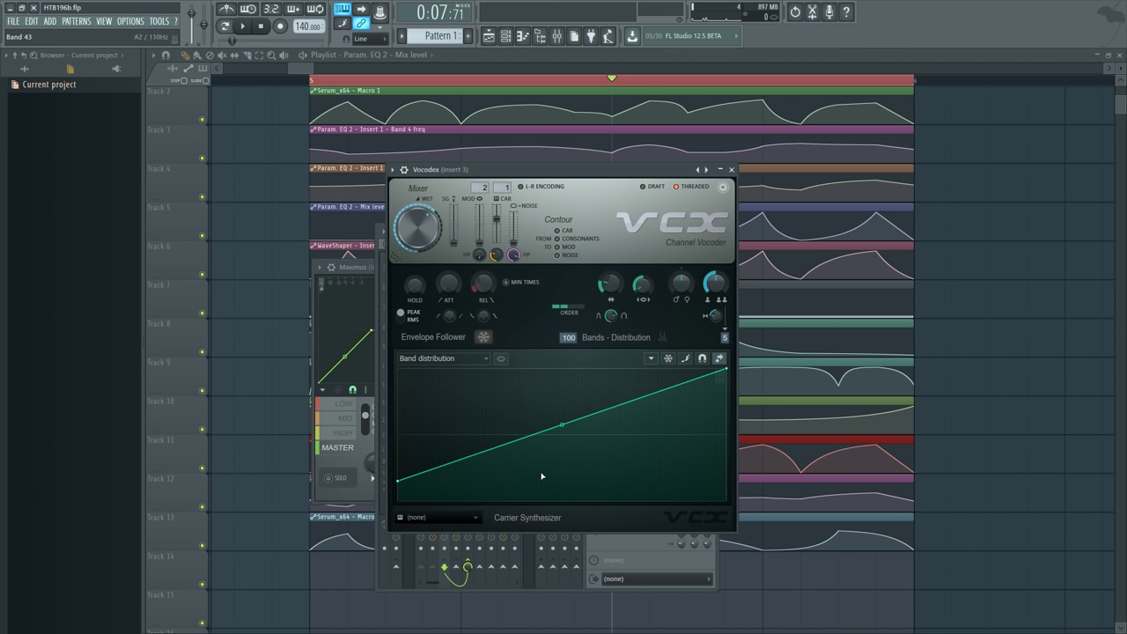
pyautogui.moveTo(561, 424); pyautogui.dragTo(560, 397)
# - Switch the Vocodex editor to the band gain multiplier curve to examine it again
pyautogui.click(459, 358)
pyautogui.click(460, 380)
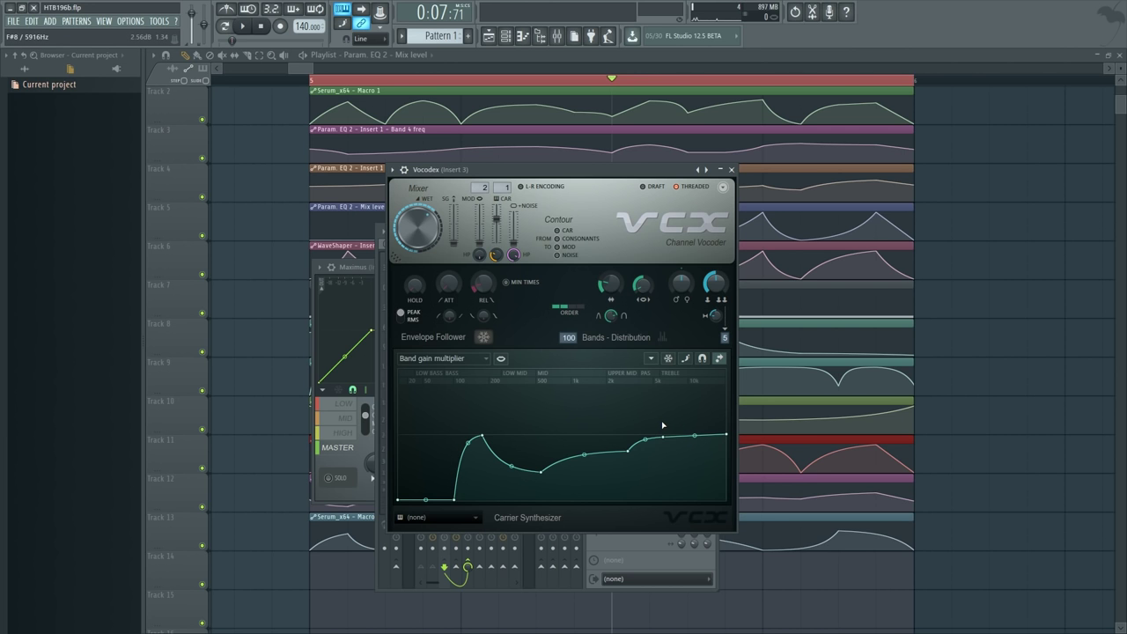
pyautogui.click(453, 363)
pyautogui.click(454, 364)
# - Return to the band distribution curve, bend it further upward, add a point in the low bands, and straighten both segments
pyautogui.click(461, 362)
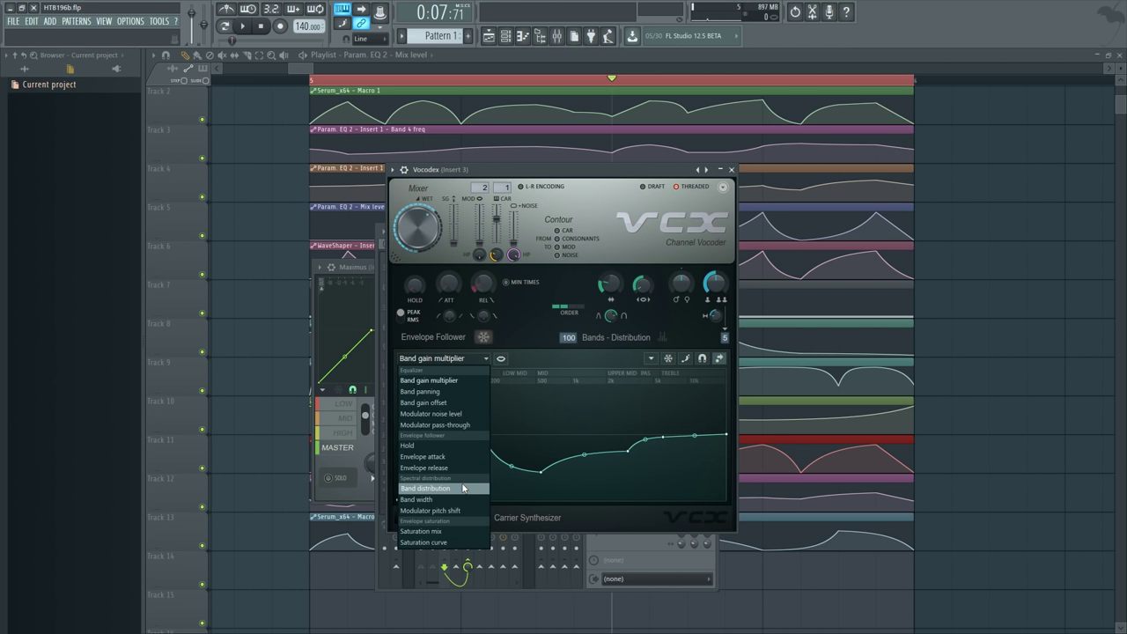
pyautogui.click(463, 488)
pyautogui.moveTo(561, 415); pyautogui.dragTo(561, 390)
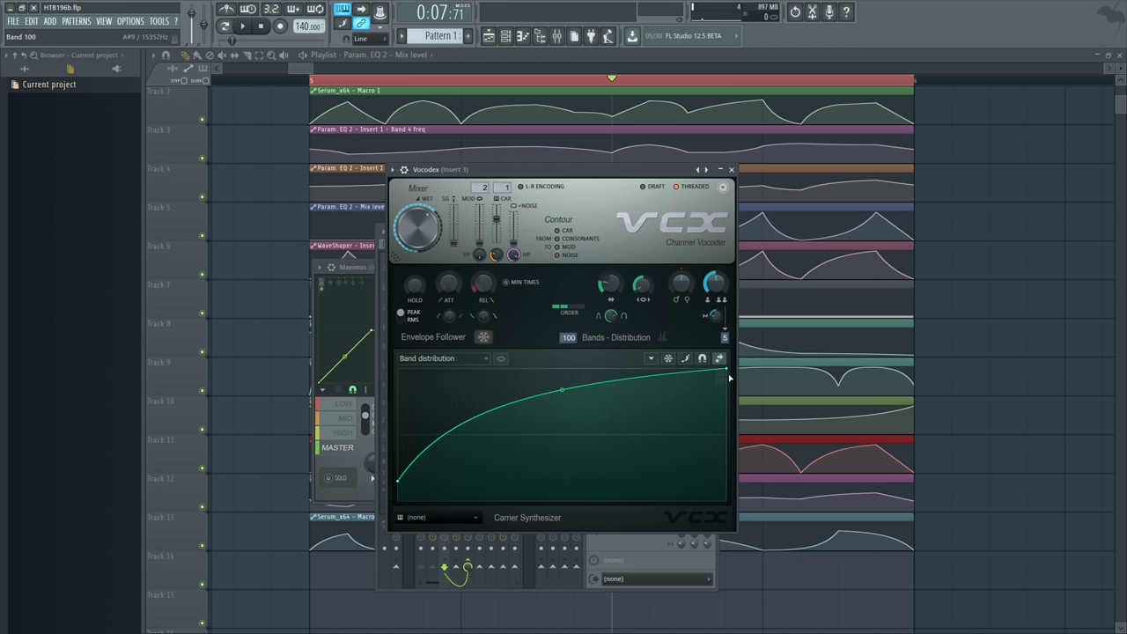
pyautogui.rightClick(485, 411)
pyautogui.rightClick(604, 379)
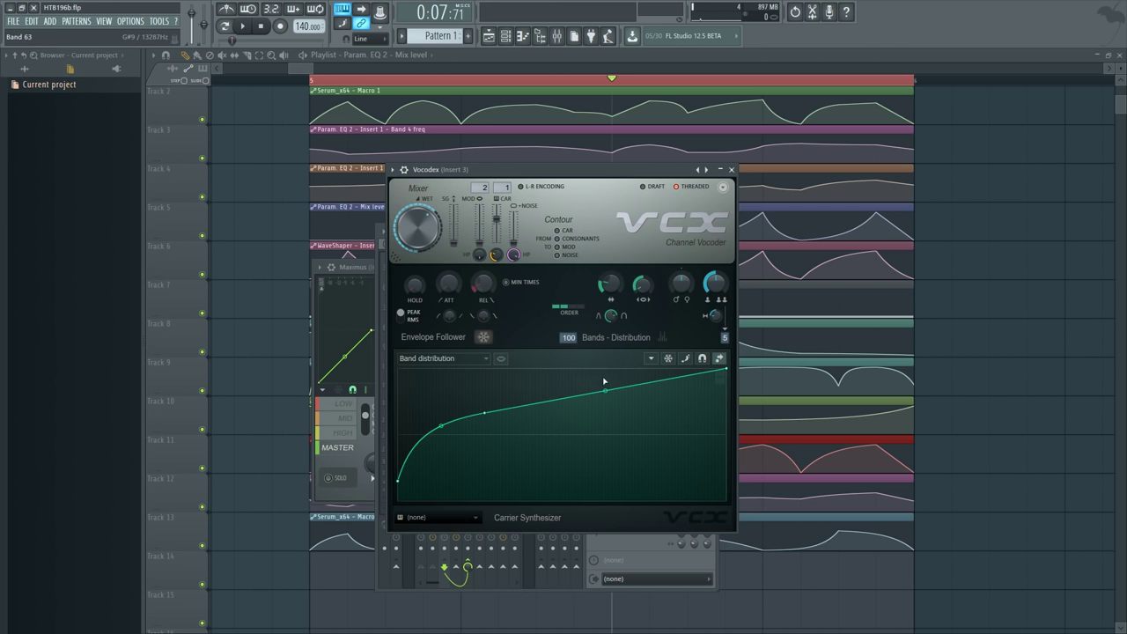
pyautogui.rightClick(441, 426)
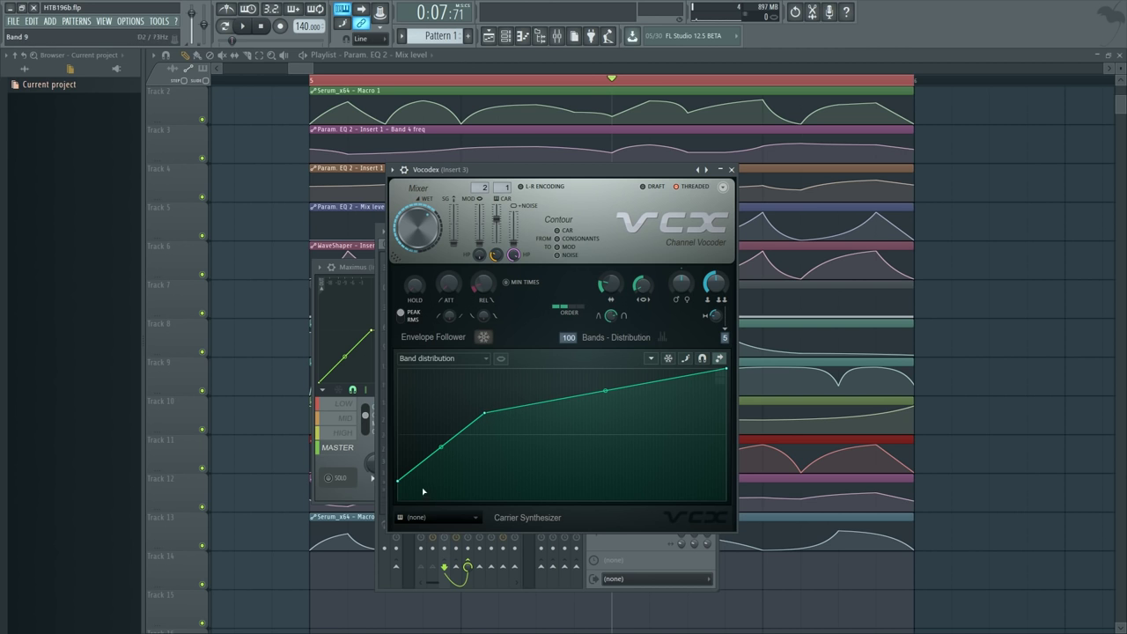
# - Bend the low-band segment of the band distribution curve upward, then load the htb196b.fnv state into the curve
pyautogui.moveTo(438, 446); pyautogui.dragTo(438, 425)
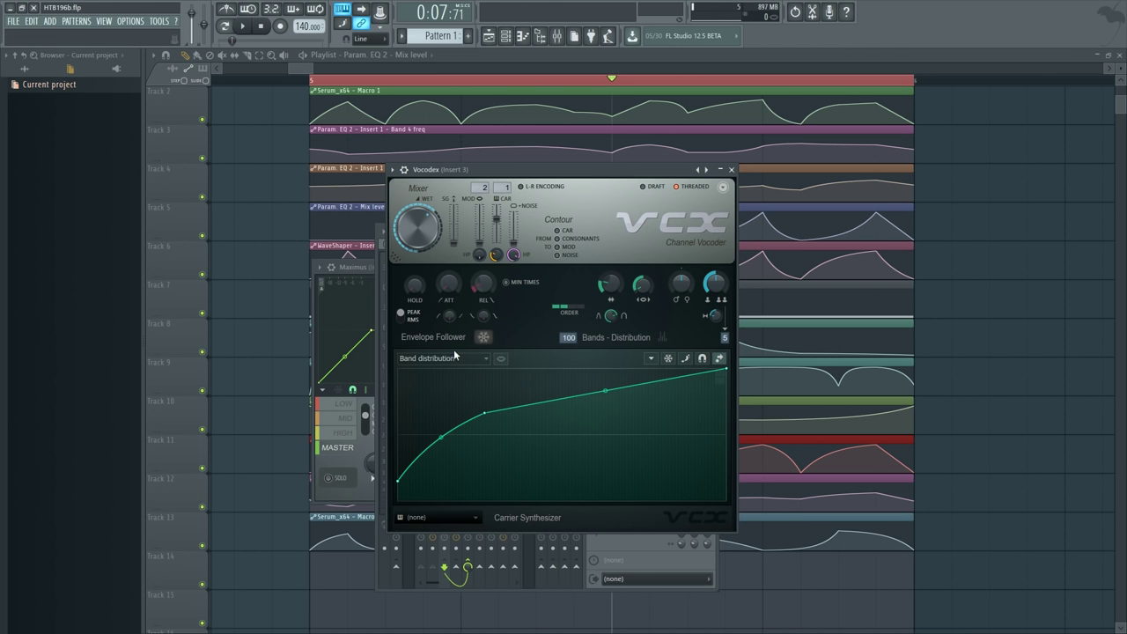
pyautogui.click(651, 357)
pyautogui.click(662, 381)
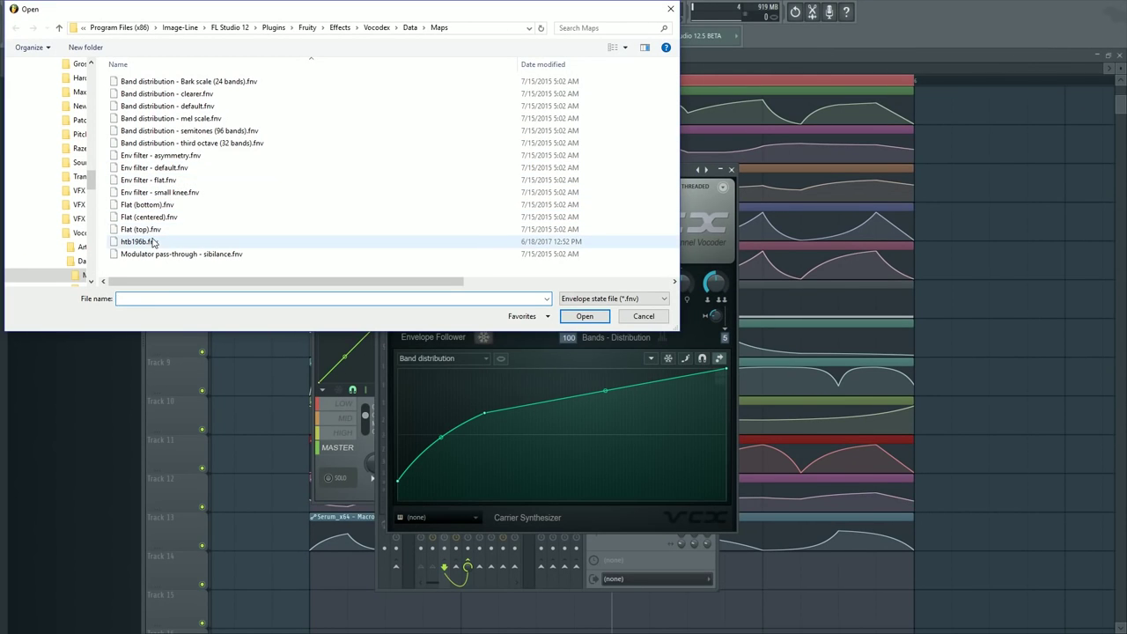
pyautogui.doubleClick(139, 241)
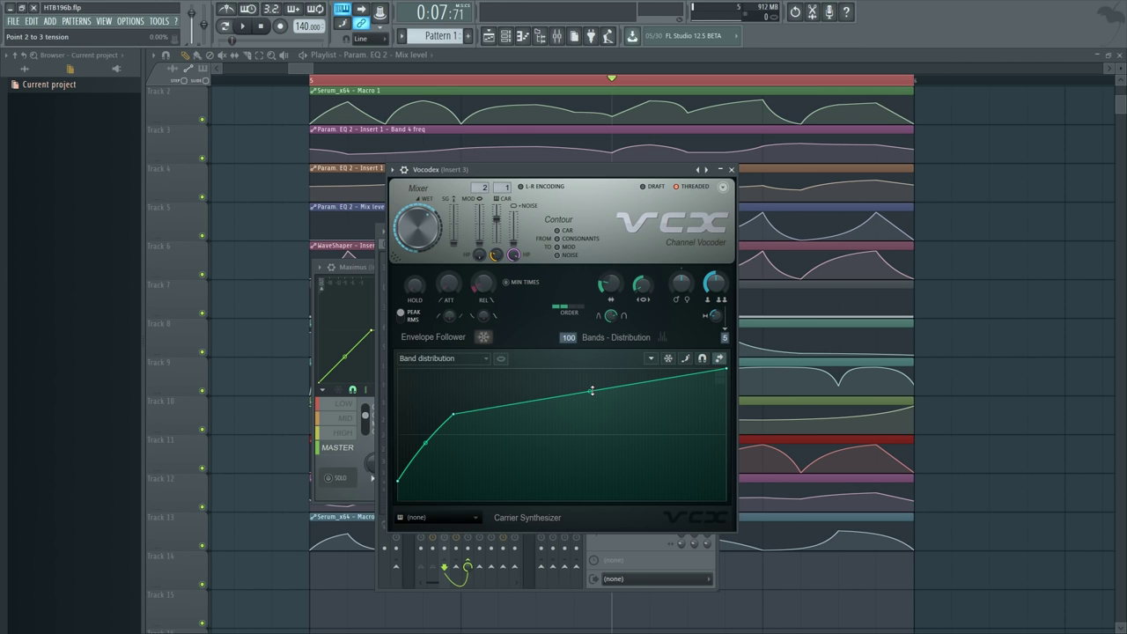
# - Audition the band distribution curve while bending its upper segment downward and upward, resetting the segment's tension
pyautogui.moveTo(591, 390)
pyautogui.mouseDown()
pyautogui.moveTo(591, 373)
pyautogui.moveTo(591, 408)
pyautogui.mouseUp()
pyautogui.press('space')
pyautogui.moveTo(591, 392)
pyautogui.mouseDown()
pyautogui.moveTo(589, 377)
pyautogui.moveTo(589, 408)
pyautogui.mouseUp()
pyautogui.rightClick(589, 408)
pyautogui.press('space')
pyautogui.moveTo(589, 391)
pyautogui.mouseDown()
pyautogui.moveTo(591, 406)
pyautogui.moveTo(589, 369)
pyautogui.moveTo(590, 380)
pyautogui.mouseUp()
pyautogui.press('space')
# - Raise the middle point of the band distribution curve slightly, auditioning it and nudging the point toward the lower bands
pyautogui.moveTo(456, 415); pyautogui.dragTo(462, 401)
pyautogui.press('space')
pyautogui.press('space')
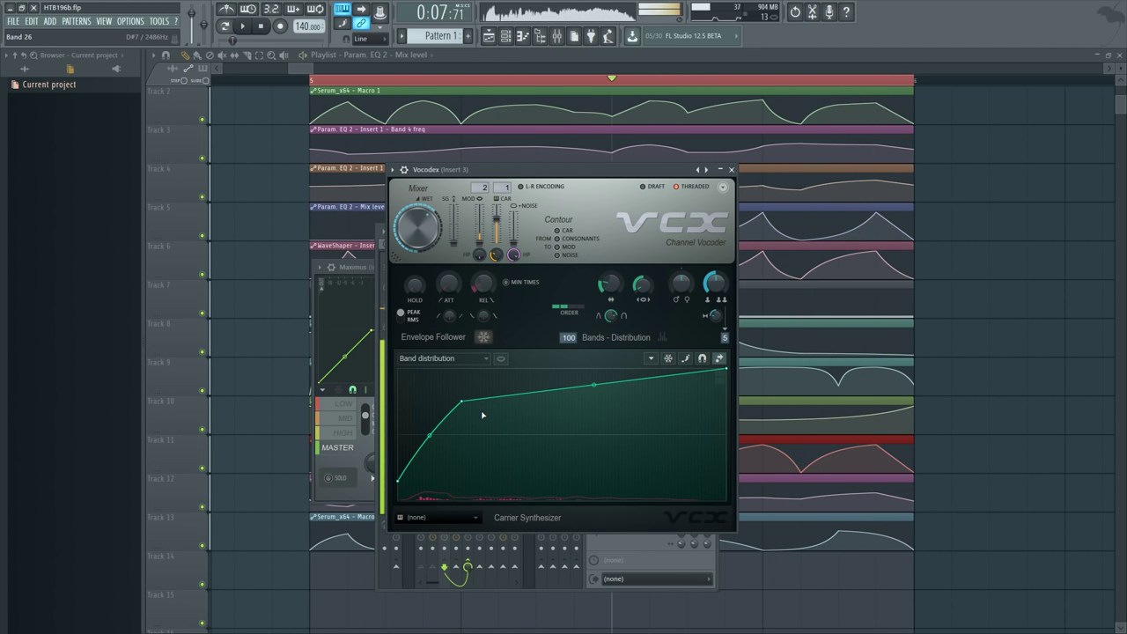
pyautogui.press('space')
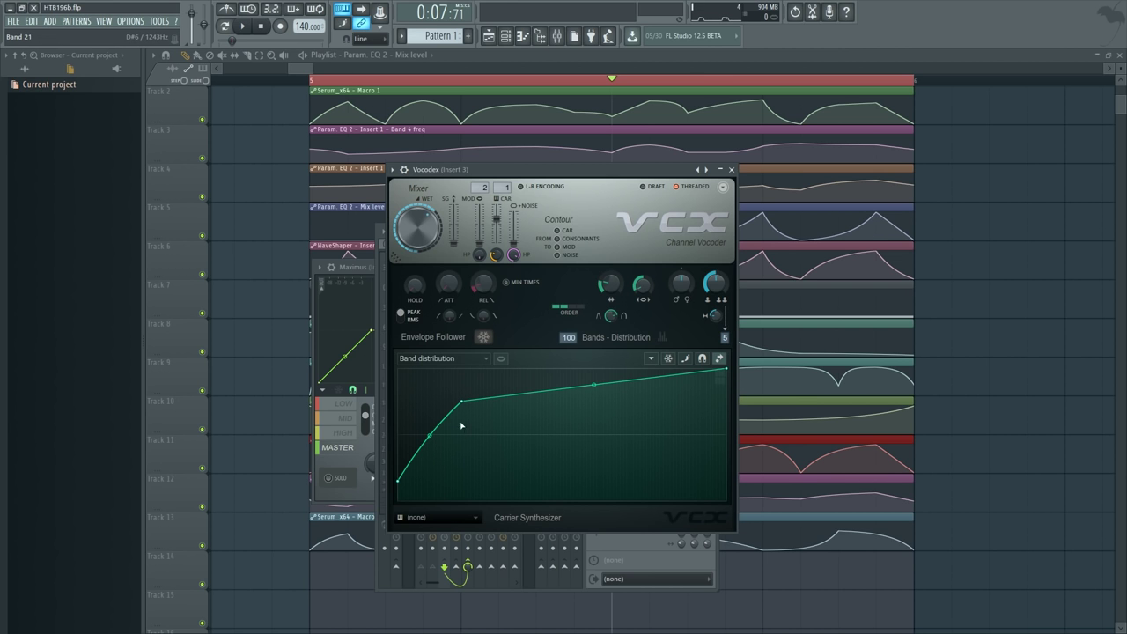
pyautogui.press('space')
pyautogui.moveTo(464, 402); pyautogui.dragTo(458, 400)
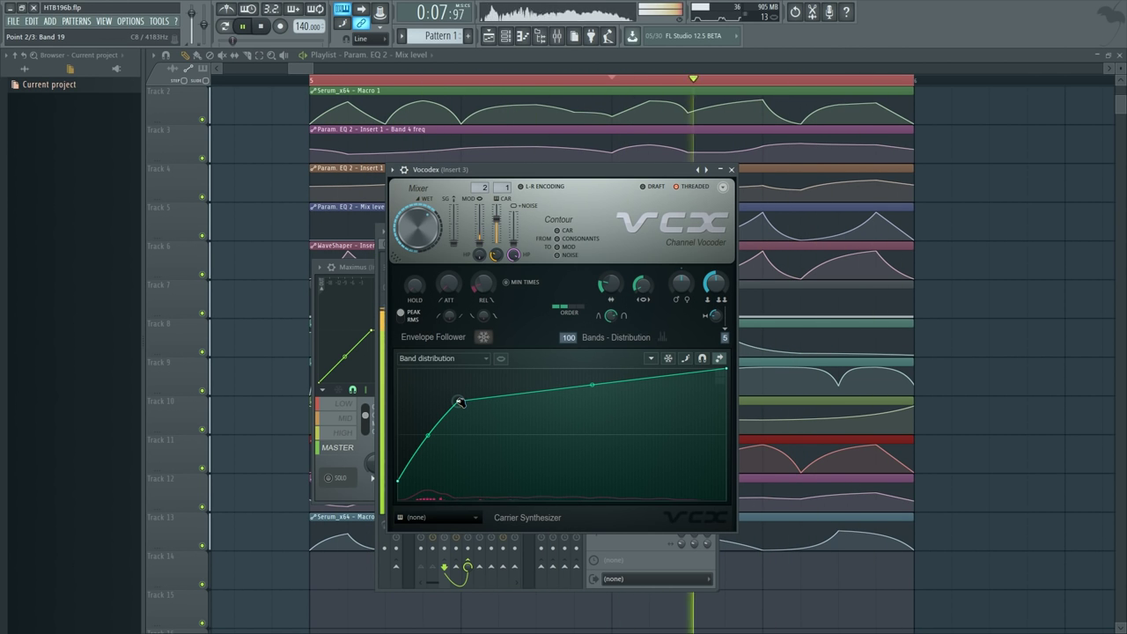
pyautogui.press('space')
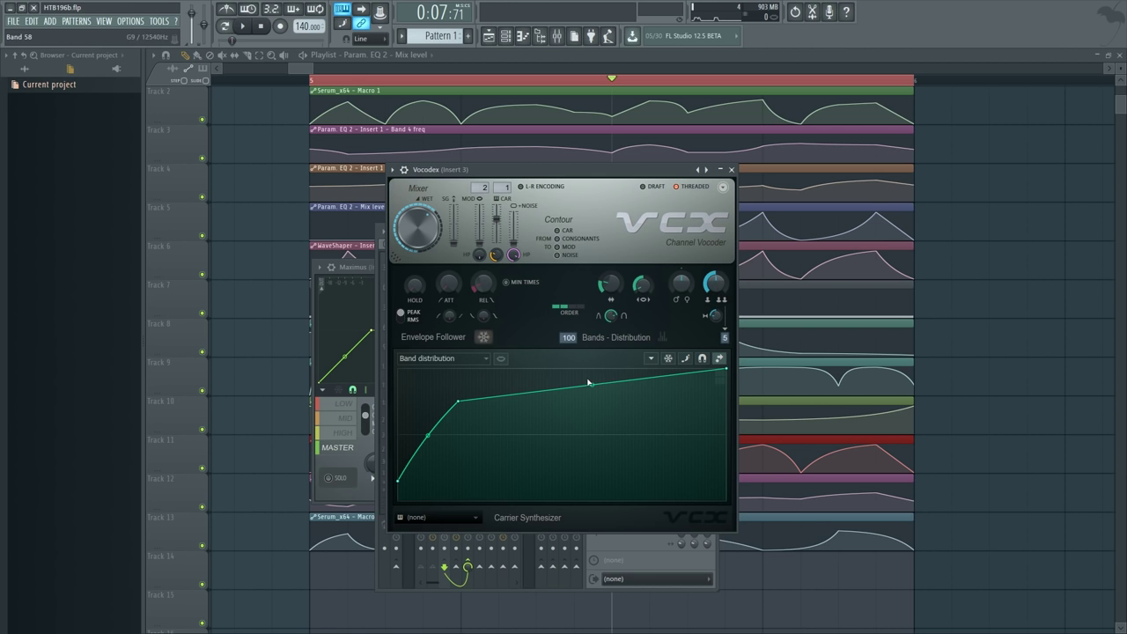
# - Add a trial point to the upper segment of the band distribution curve, delete it, and close Vocodex
pyautogui.moveTo(550, 427); pyautogui.dragTo(554, 388)
pyautogui.rightClick(554, 388)
pyautogui.click(570, 396)
pyautogui.click(730, 169)
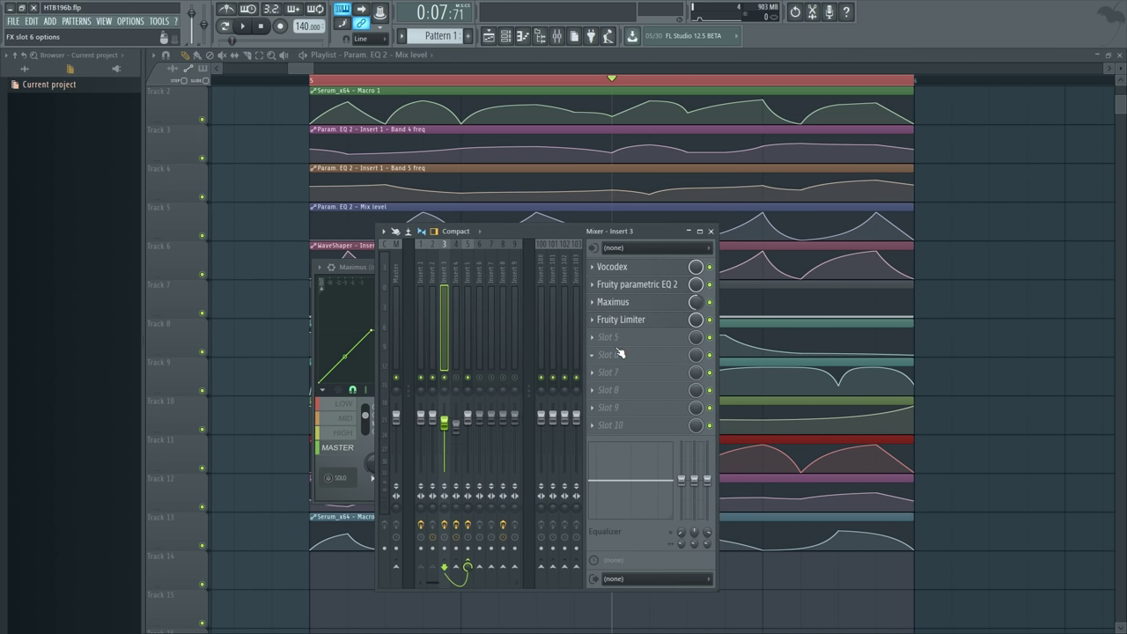
# - Examine the effects and routing of Inserts 1 to 4 in the mixer, then play the loop with Insert 3 selected
pyautogui.click(420, 269)
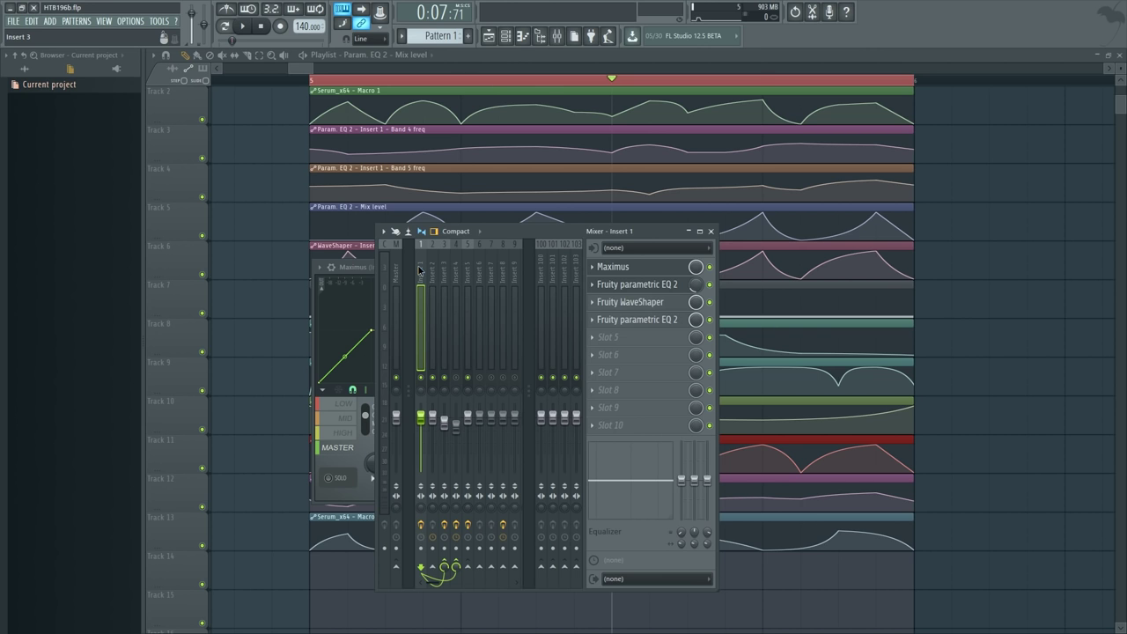
pyautogui.click(432, 273)
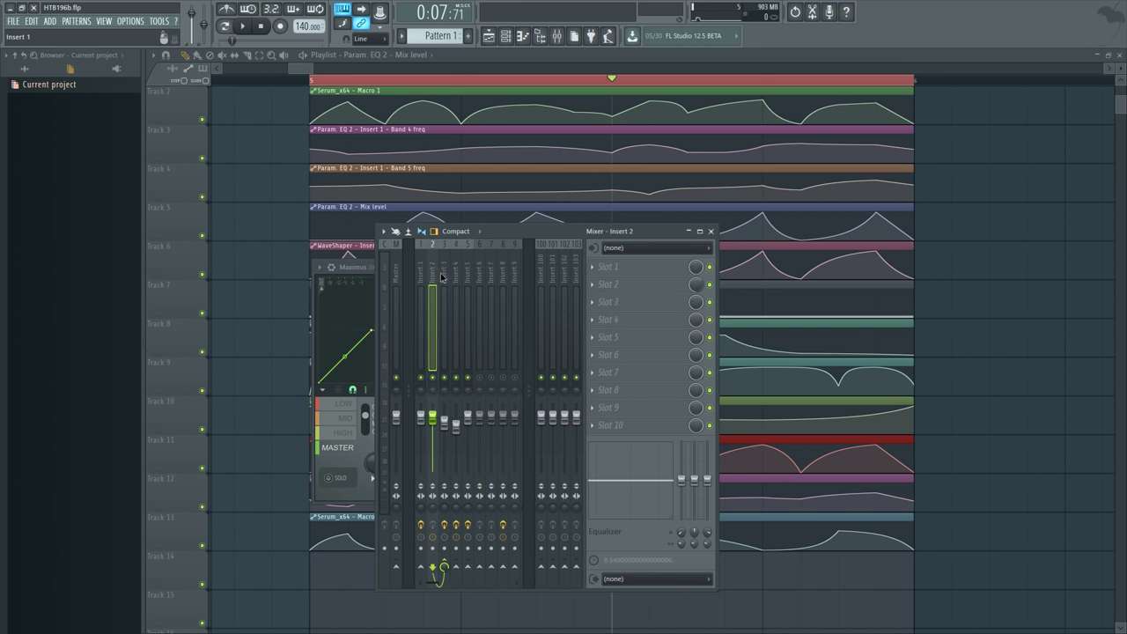
pyautogui.click(443, 277)
pyautogui.click(421, 278)
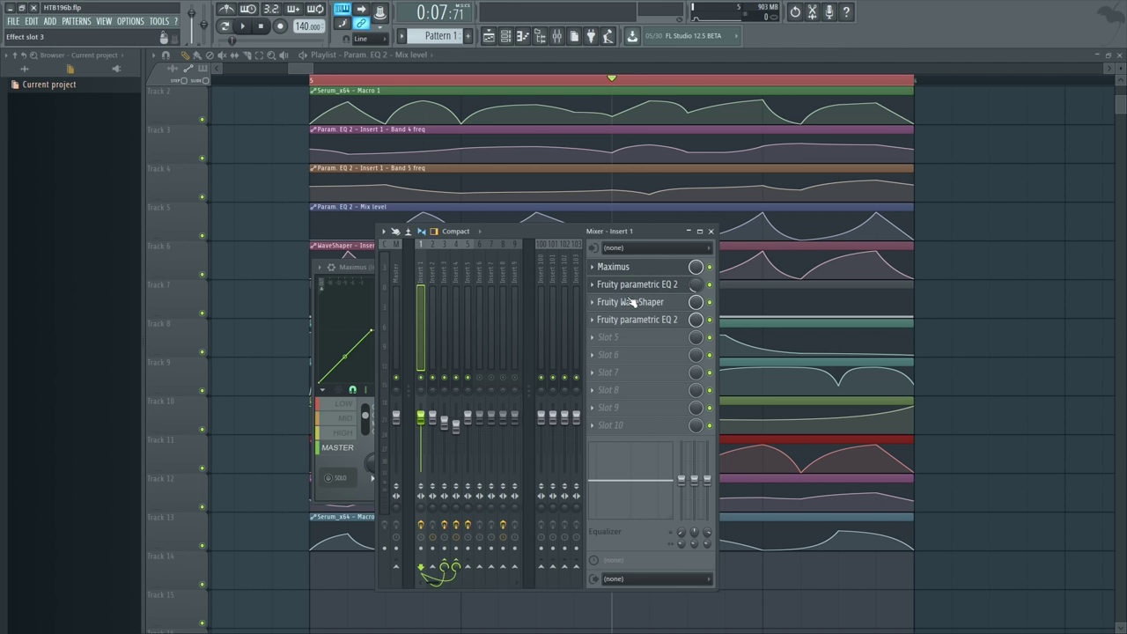
pyautogui.click(433, 277)
pyautogui.click(444, 278)
pyautogui.click(455, 281)
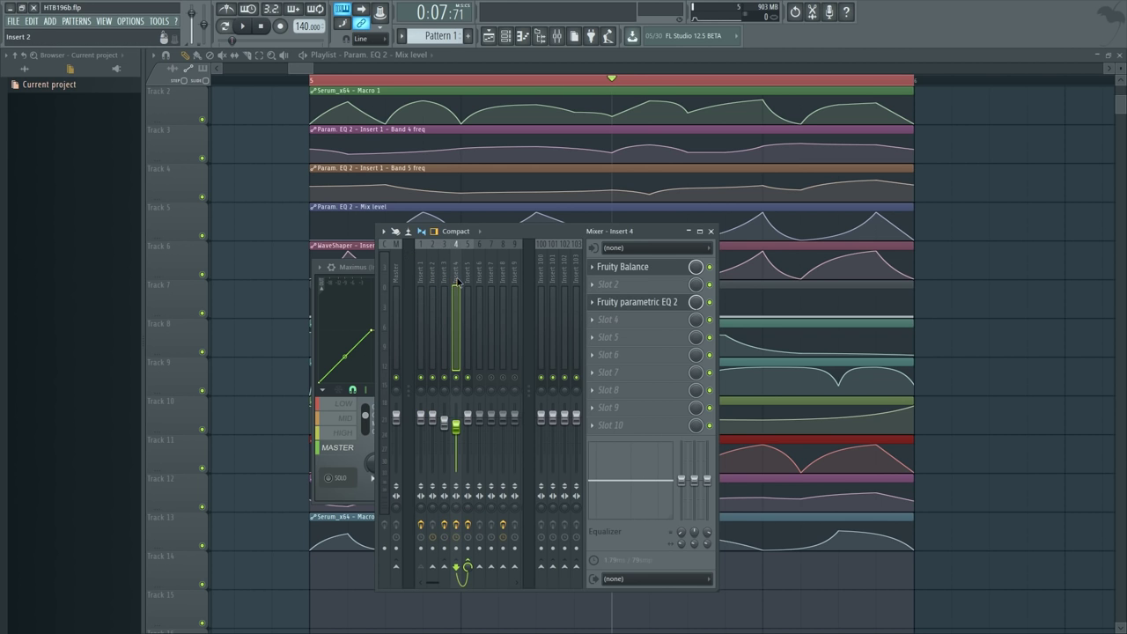
pyautogui.click(446, 278)
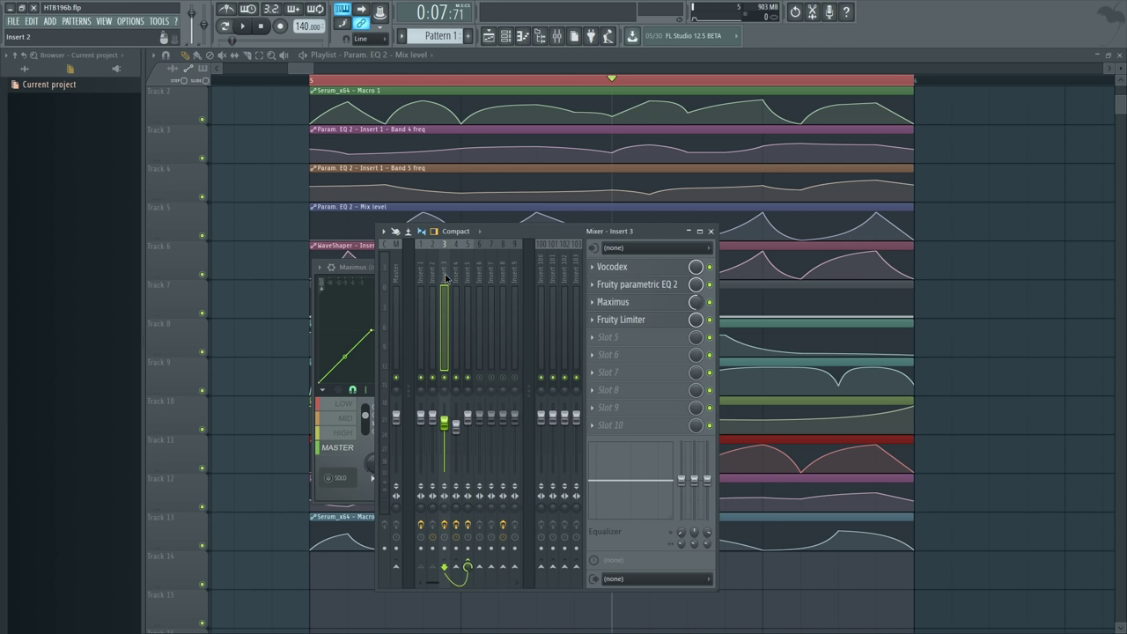
pyautogui.press('space')
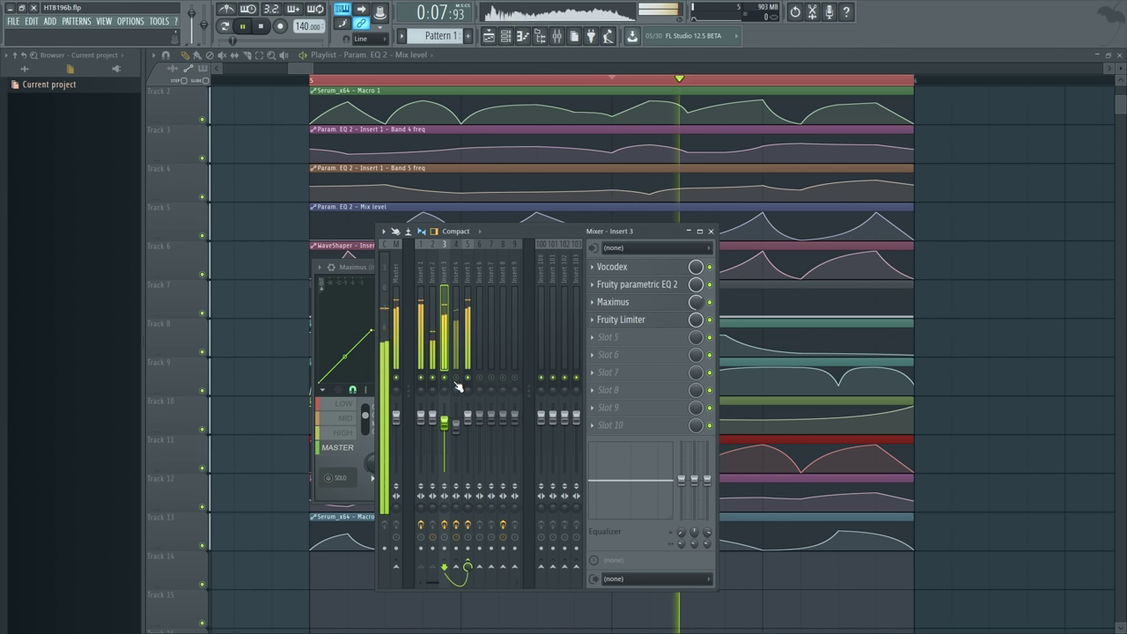
pyautogui.press('space')
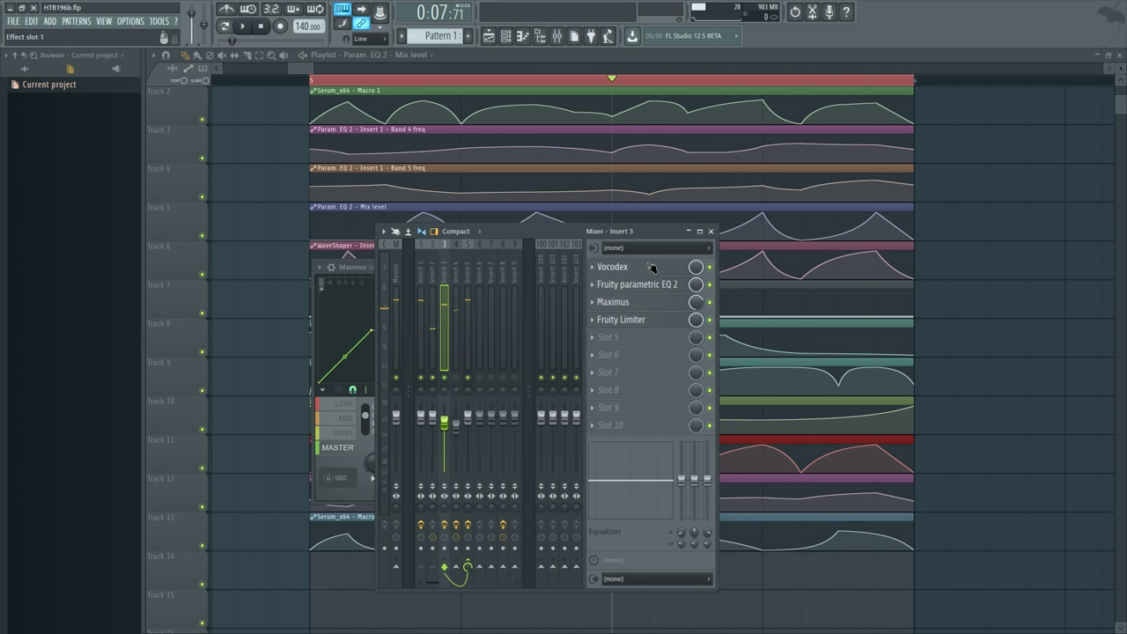
# - Reload the htb196b.fnv state into the Vocodex band distribution curve on Insert 3, audition it, and close Vocodex
pyautogui.click(650, 266)
pyautogui.click(651, 358)
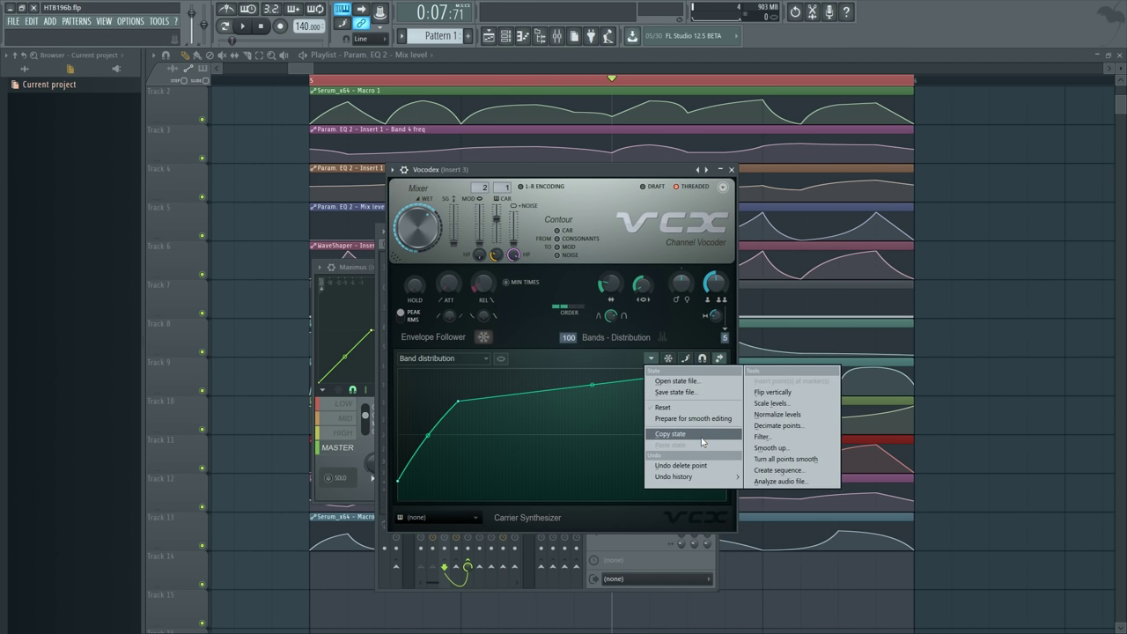
pyautogui.click(676, 381)
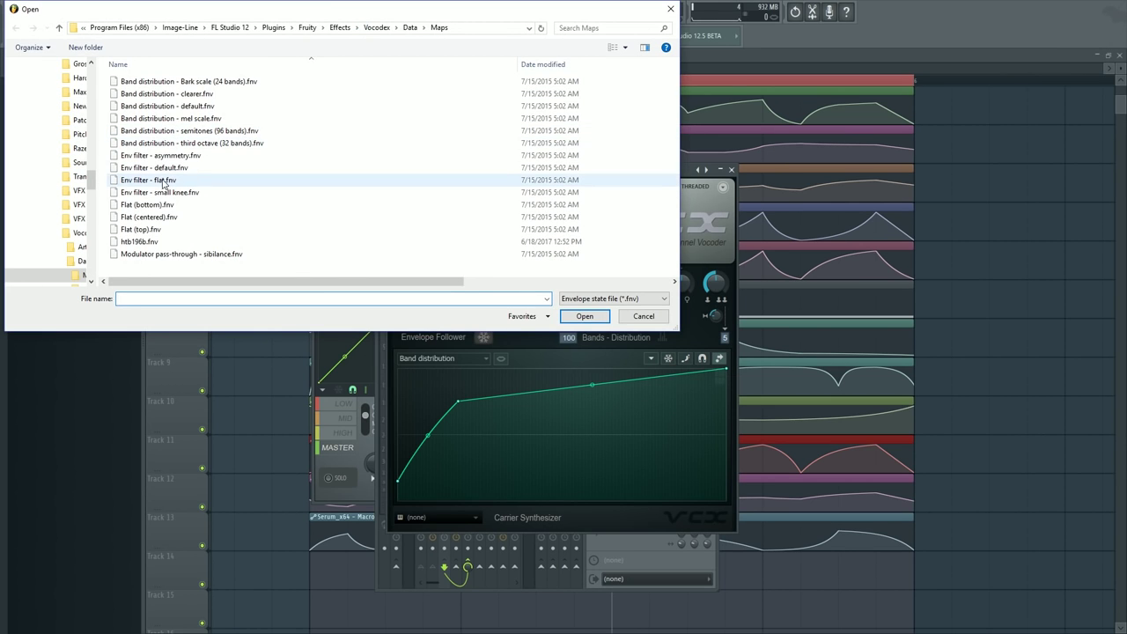
pyautogui.doubleClick(149, 241)
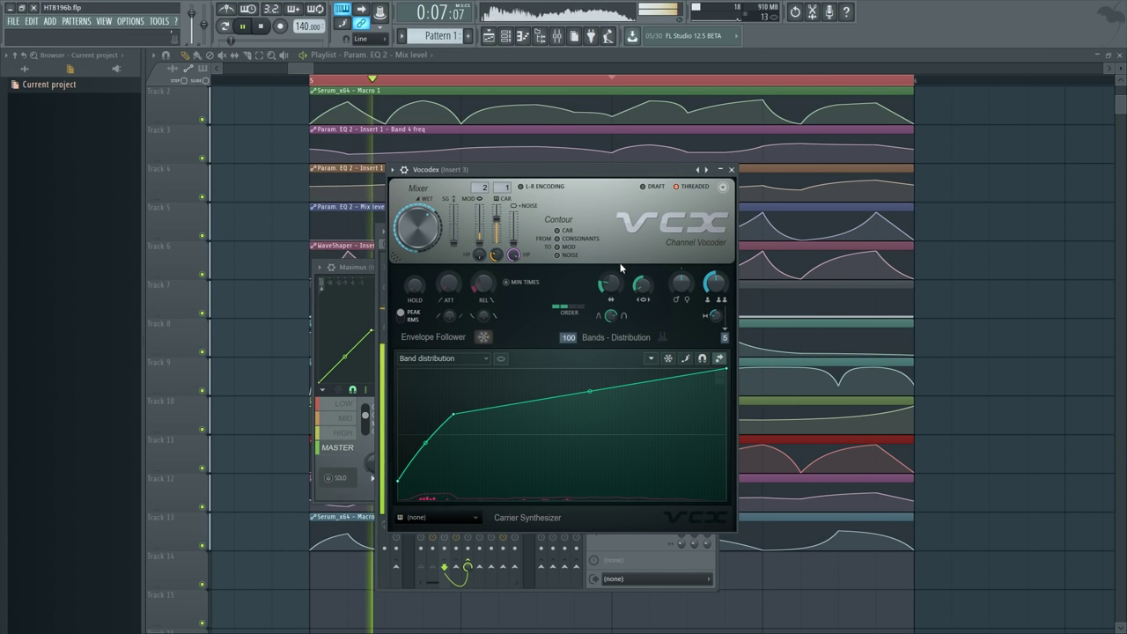
pyautogui.press('Escape')
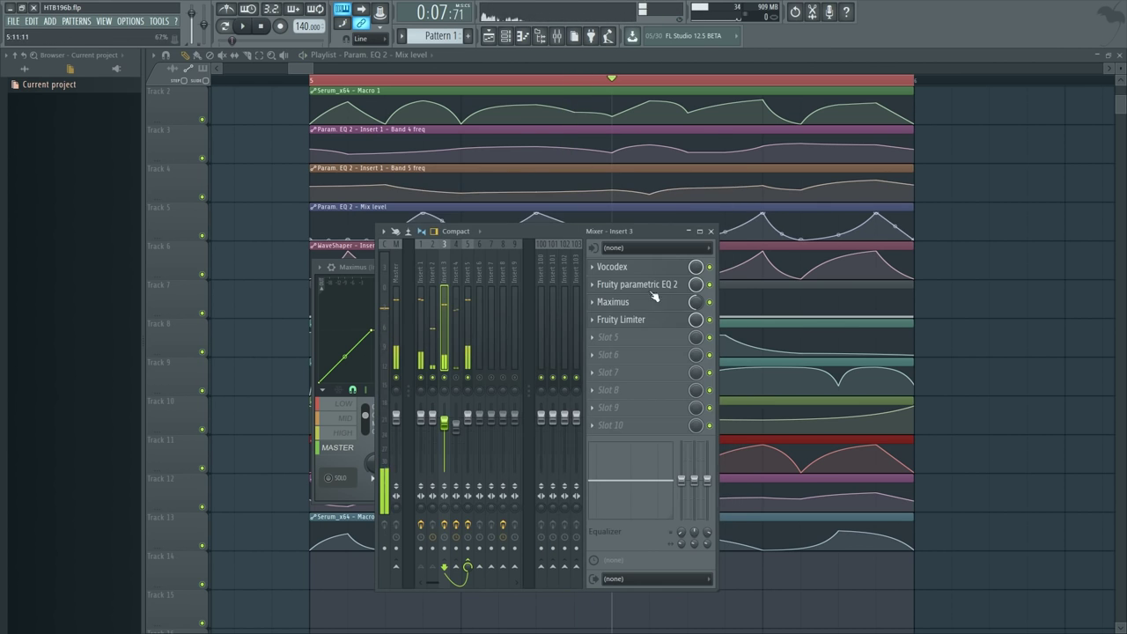
# - Unmute Insert 4 and raise its level to about 90% during playback
pyautogui.click(453, 273)
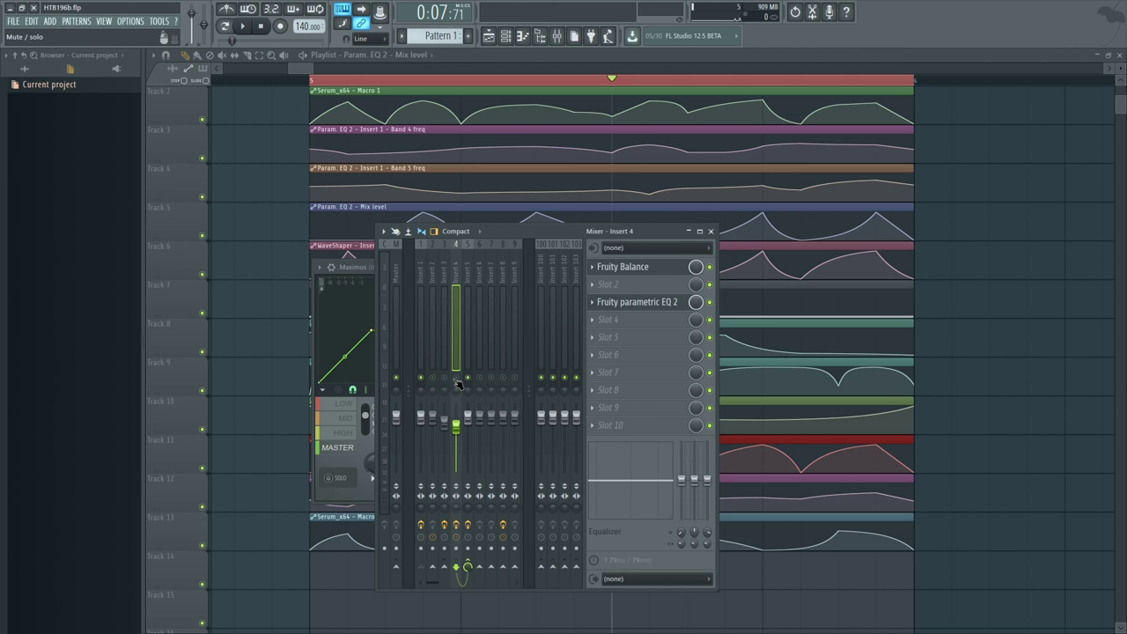
pyautogui.press('space')
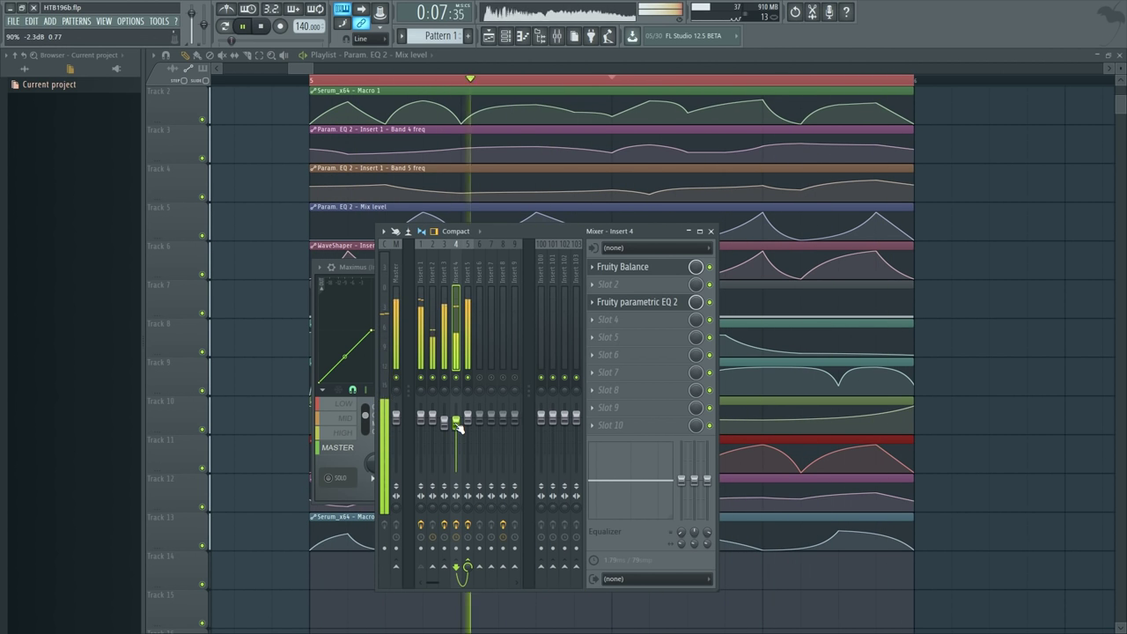
pyautogui.press('space')
# - Show Fruity Balance on Insert 4 and examine the insert's parametric EQ 2 curve
pyautogui.click(622, 266)
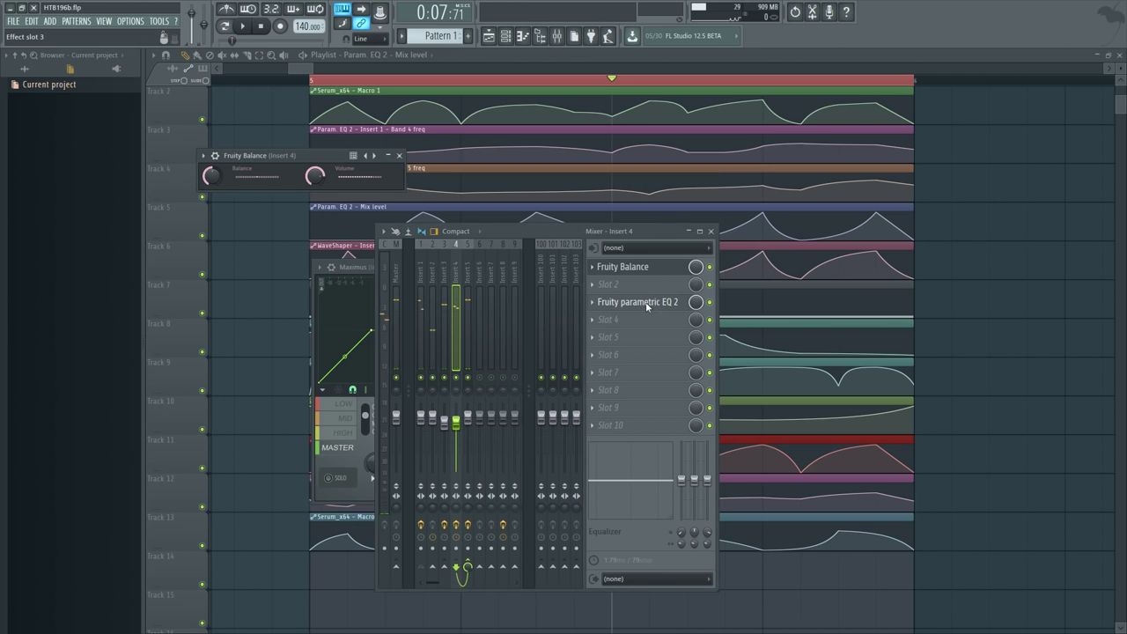
pyautogui.click(637, 301)
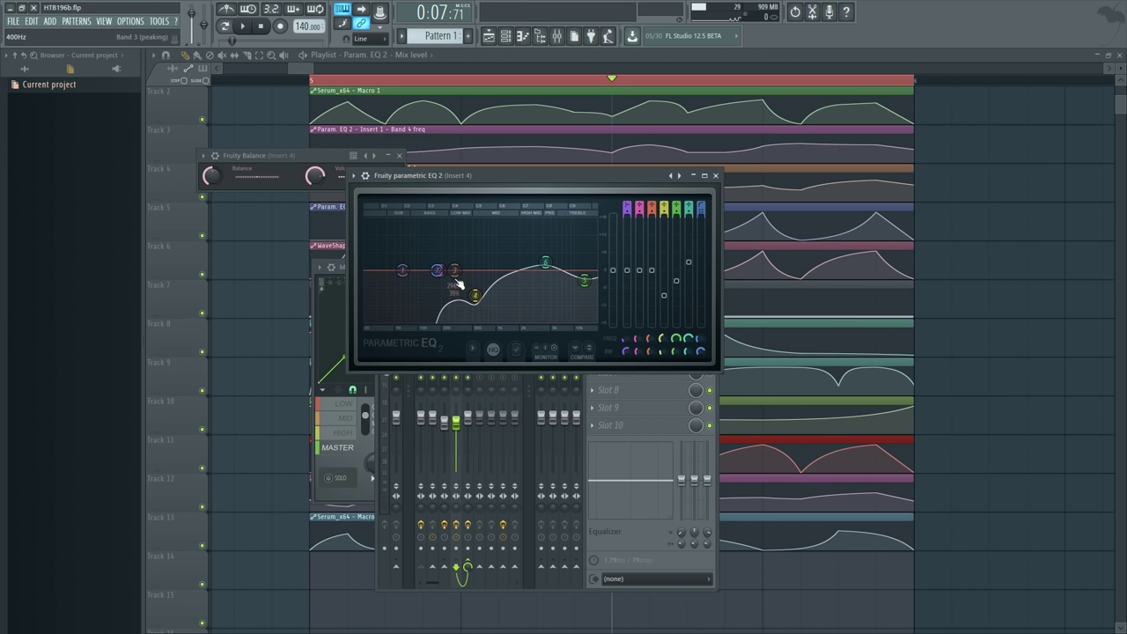
pyautogui.click(714, 175)
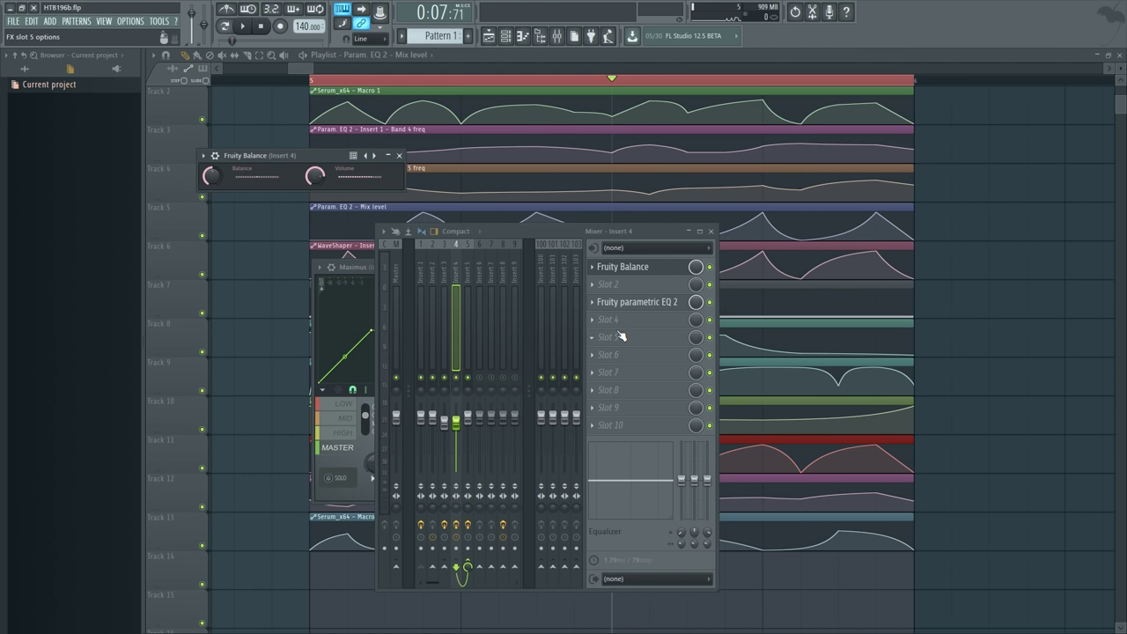
# - Review the Vocodex settings on Insert 3, then compare them with the parametric EQ 2 on Insert 4
pyautogui.click(446, 264)
pyautogui.click(614, 266)
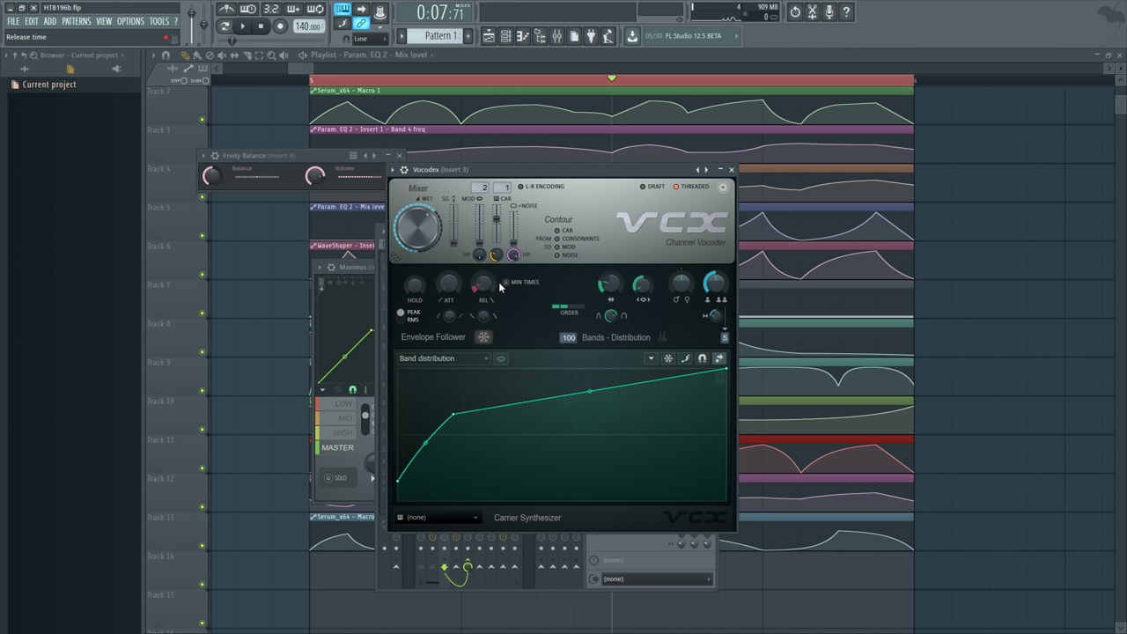
pyautogui.click(731, 169)
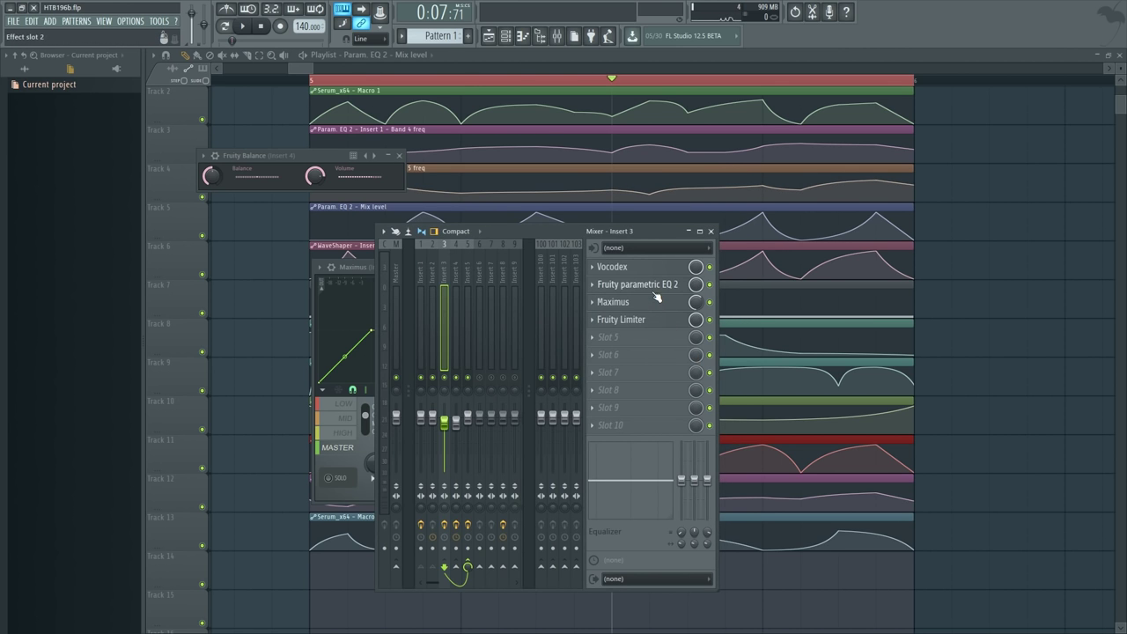
pyautogui.click(455, 274)
pyautogui.click(635, 285)
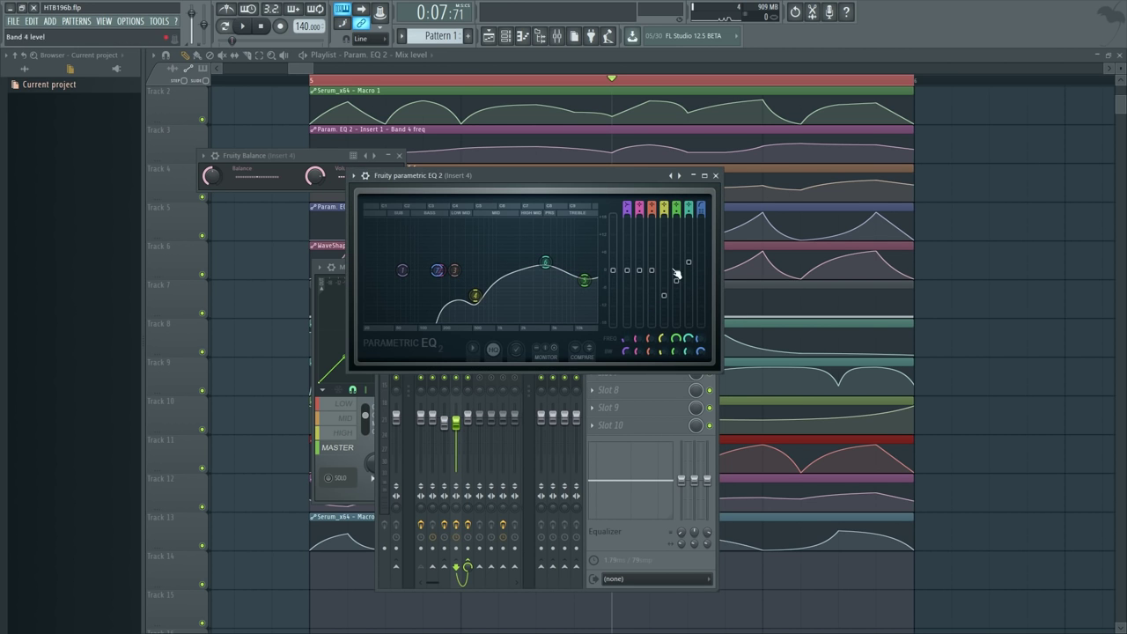
pyautogui.click(715, 175)
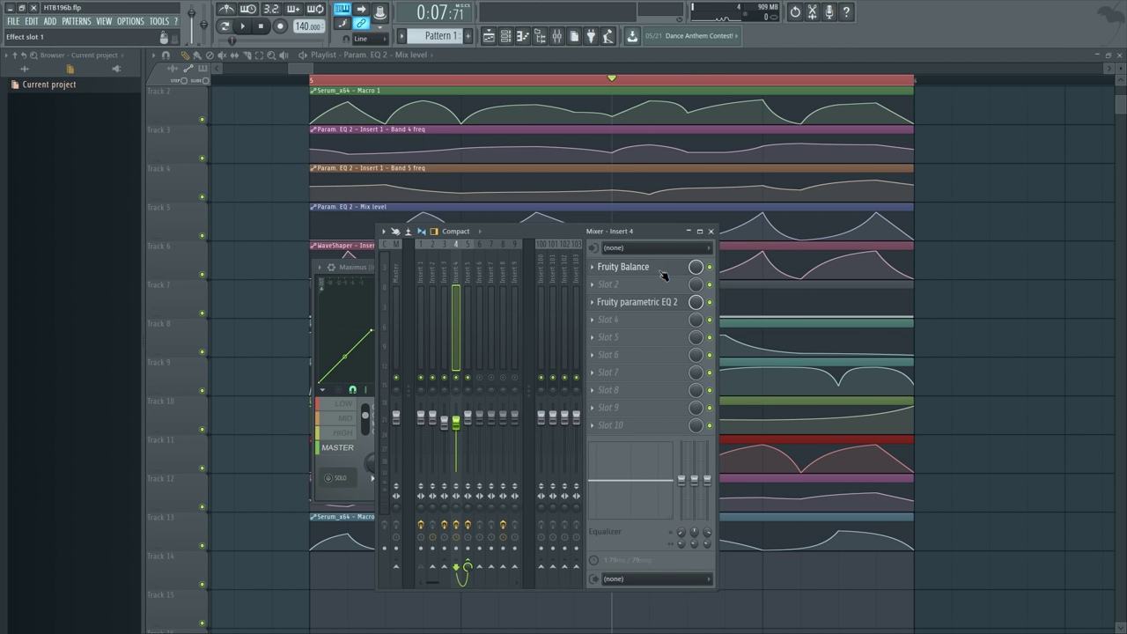
# - Move the Fruity Balance window clear of the mixer and audition Insert 4 with the effect bypassed and enabled
pyautogui.moveTo(312, 159); pyautogui.dragTo(896, 361)
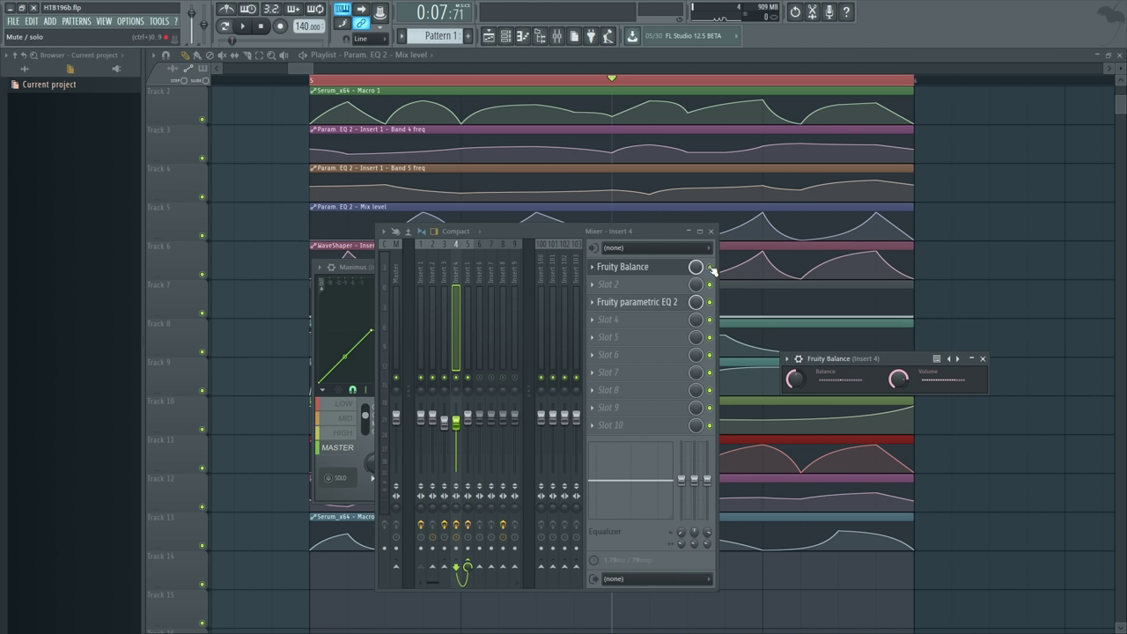
pyautogui.press('space')
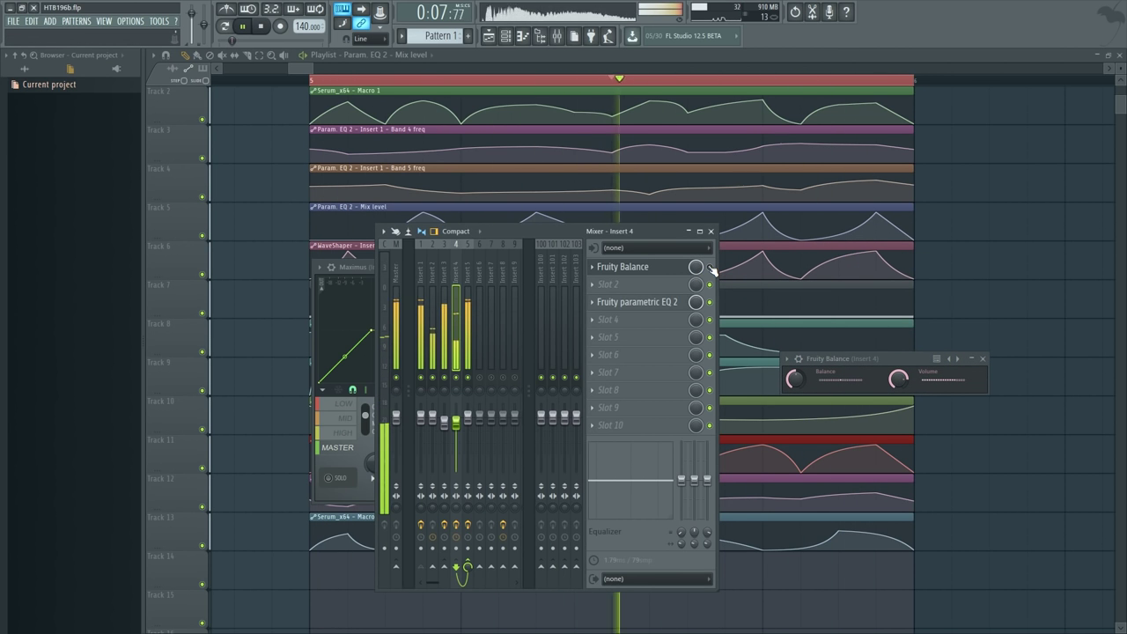
pyautogui.press('space')
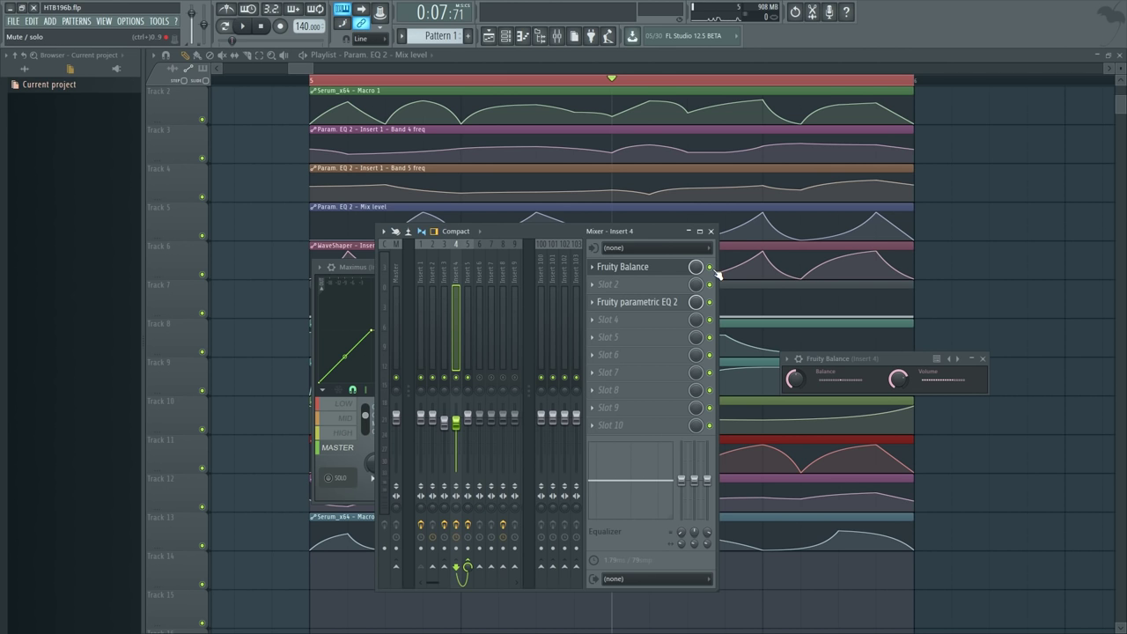
# - Close all open windows, select the Insert 3 Band 7 freq automation clip in the playlist, and show the channel rack
pyautogui.press('F12')
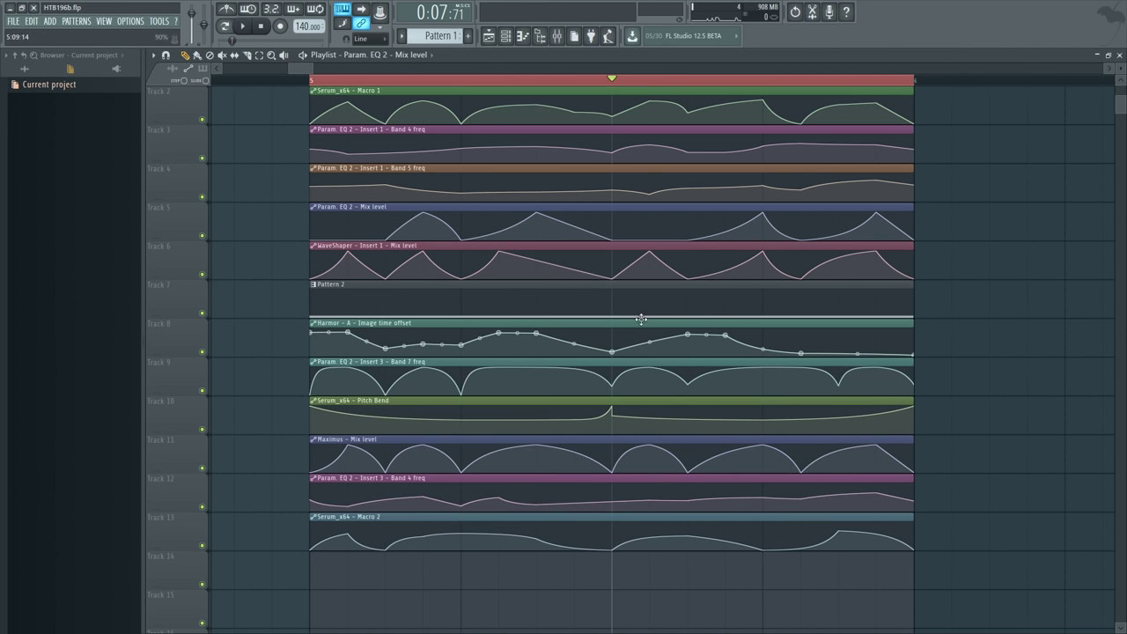
pyautogui.click(623, 361)
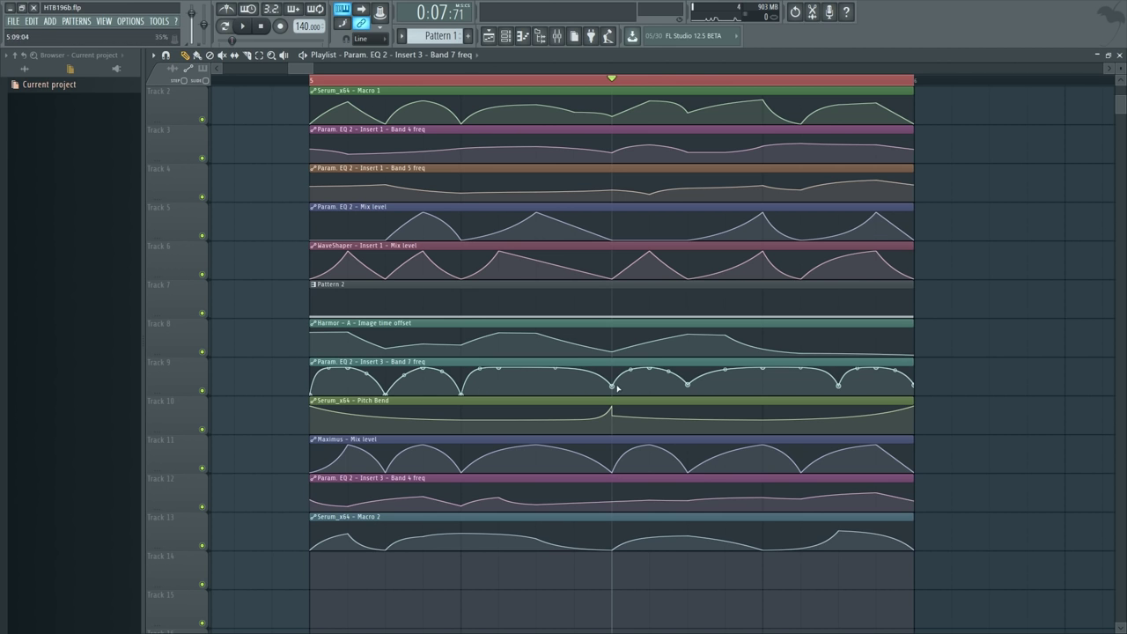
pyautogui.click(506, 35)
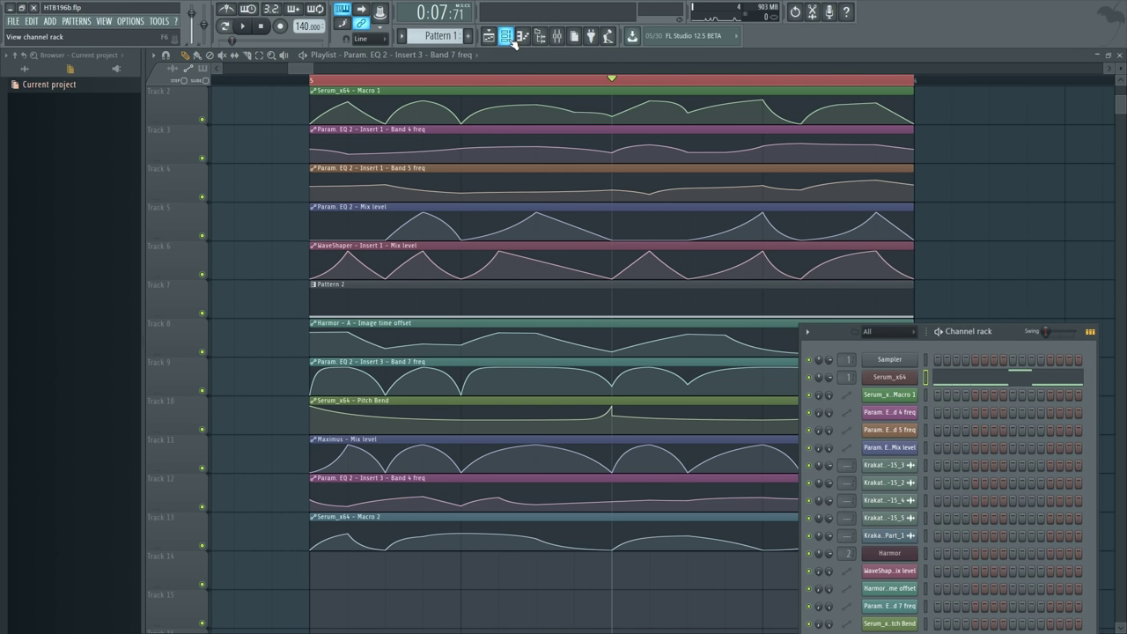
# - Reopen the mixer and step through Inserts 3, 5 and 4 to review their effect chains
pyautogui.click(556, 35)
pyautogui.click(444, 276)
pyautogui.click(468, 277)
pyautogui.click(454, 276)
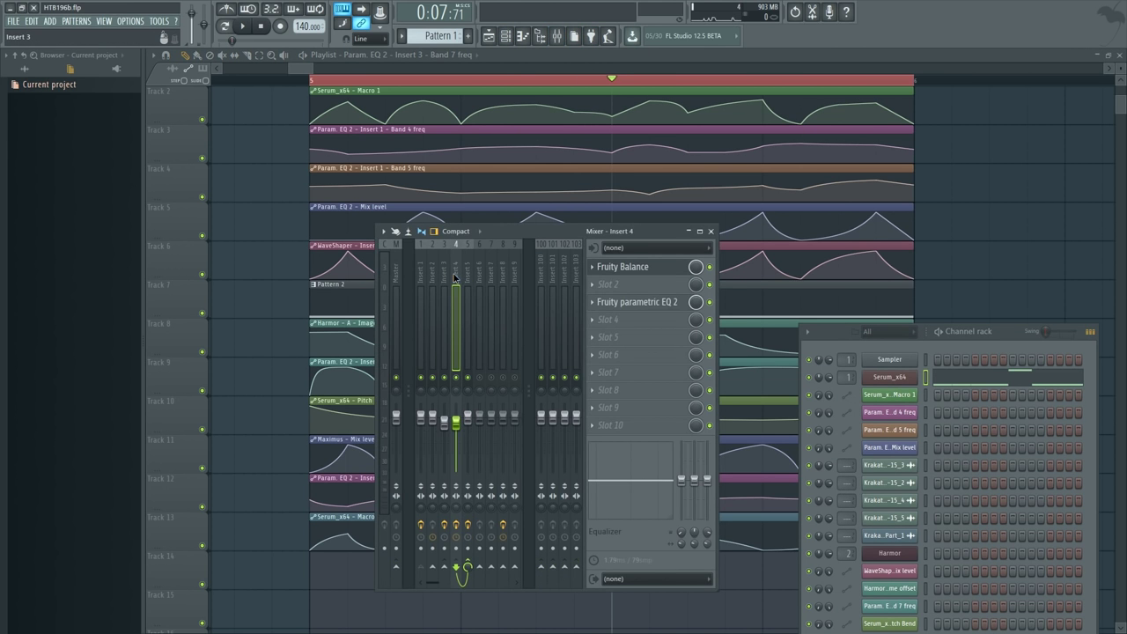
# - Open Maximus on Insert 5 and compare the compression curves of its low, mid and high bands
pyautogui.click(444, 276)
pyautogui.click(456, 280)
pyautogui.click(466, 276)
pyautogui.click(642, 266)
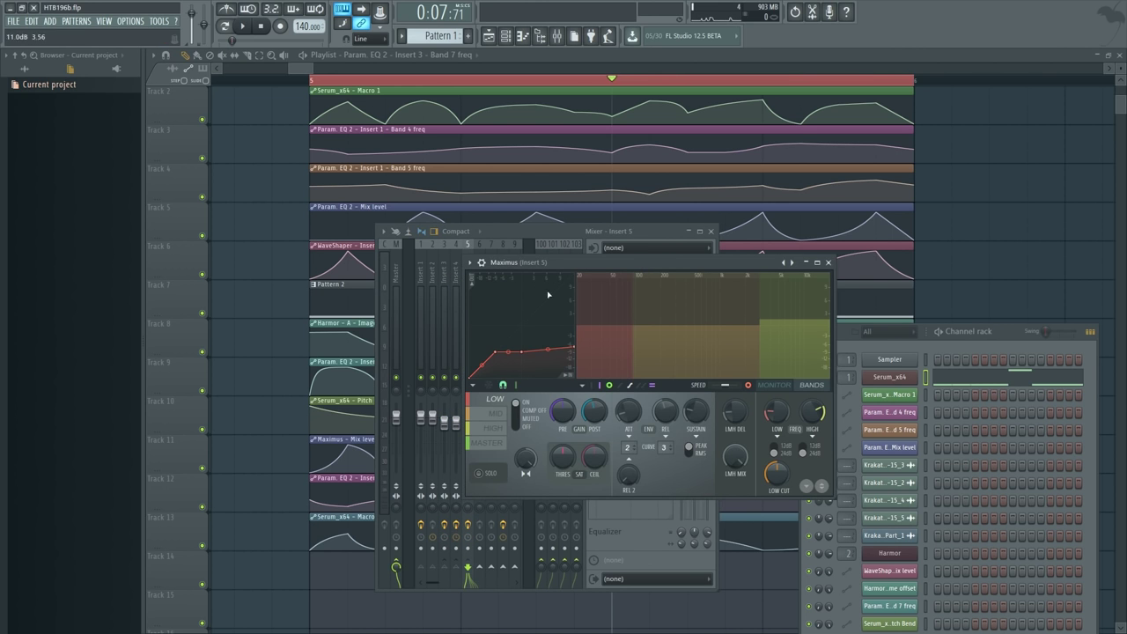
pyautogui.click(498, 413)
pyautogui.click(495, 399)
pyautogui.click(498, 413)
pyautogui.click(496, 428)
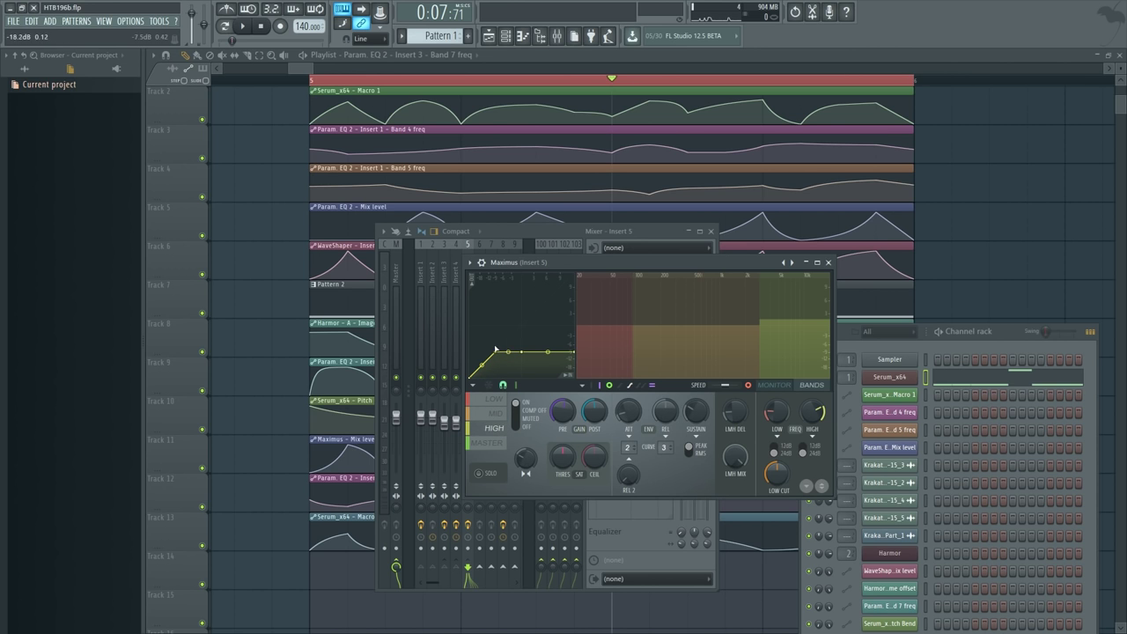
pyautogui.click(495, 429)
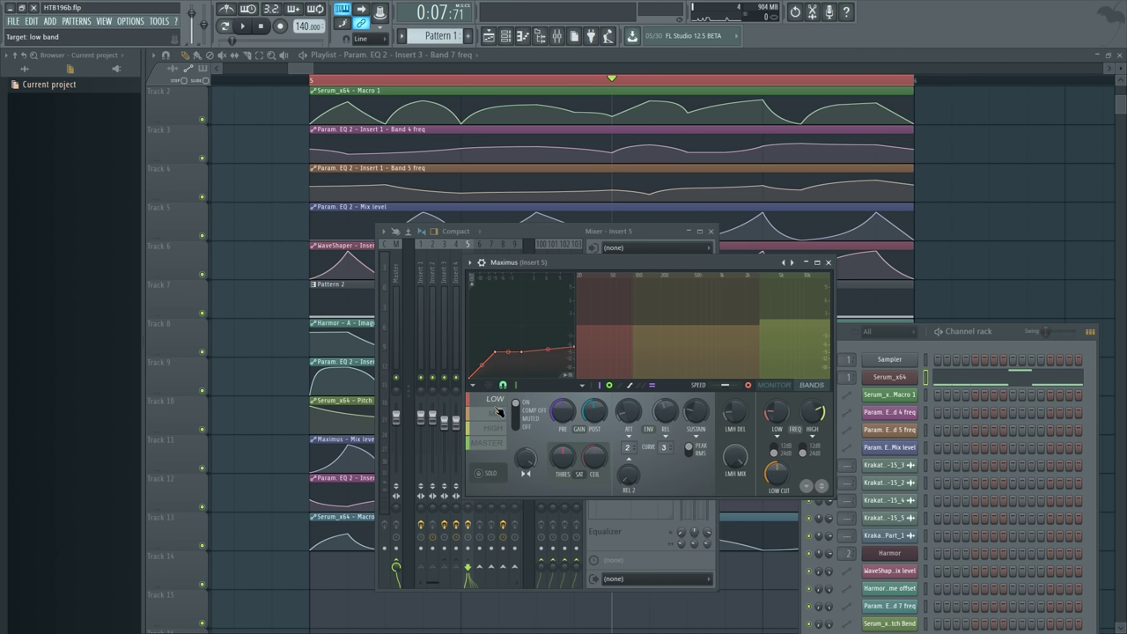
pyautogui.click(496, 413)
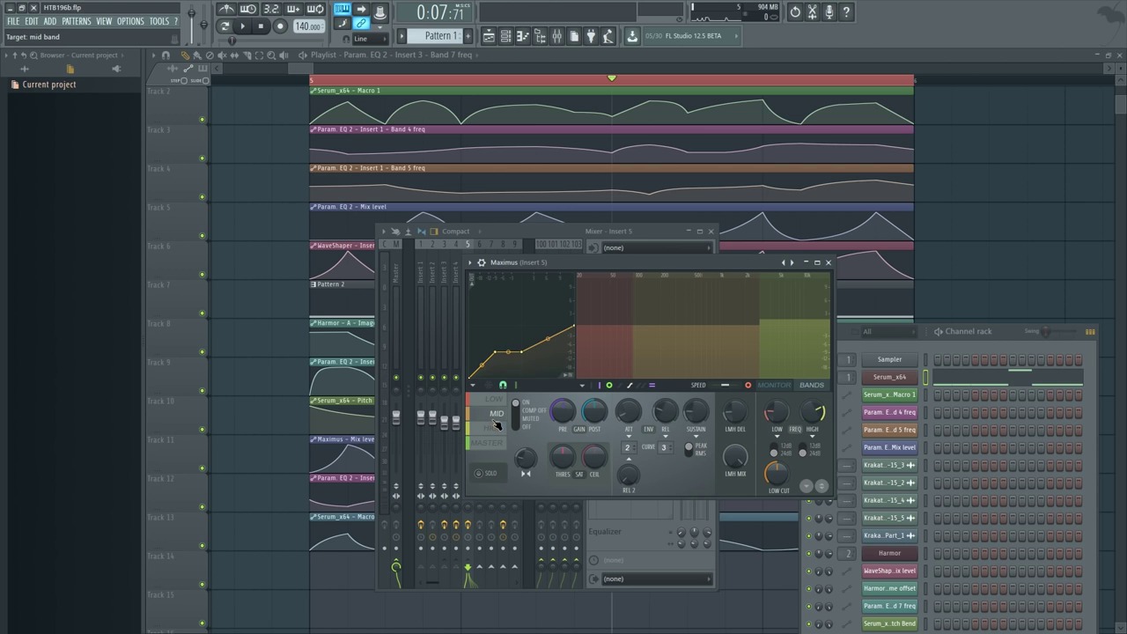
# - Compare the Maximus monitor and bands displays, and recheck the low and high band curves
pyautogui.click(784, 387)
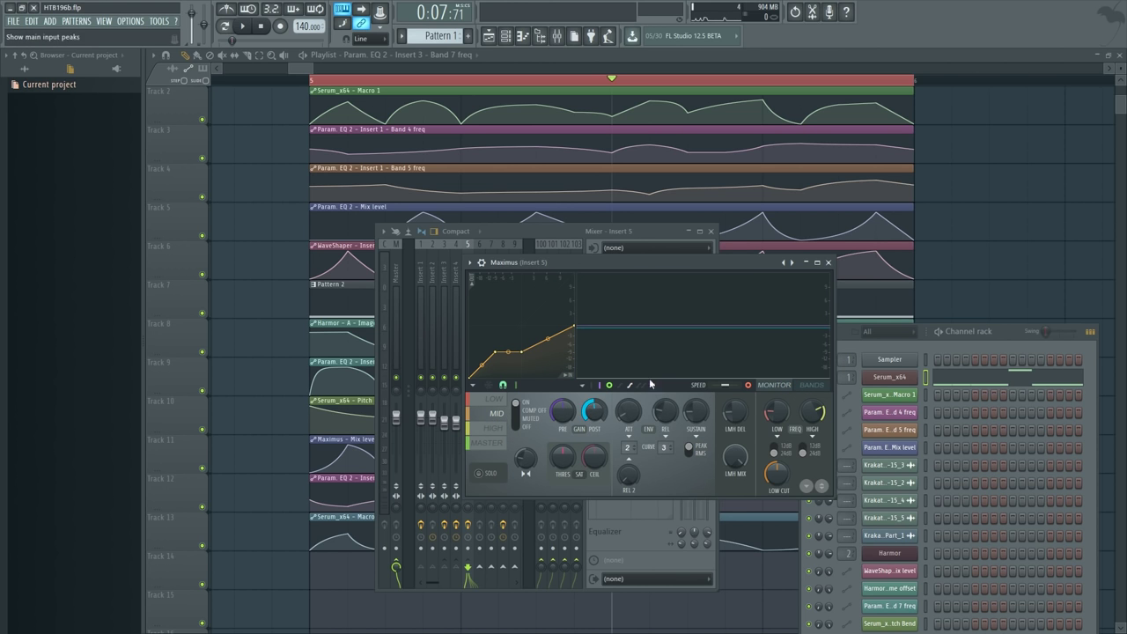
pyautogui.click(815, 387)
pyautogui.click(771, 387)
pyautogui.click(810, 387)
pyautogui.click(491, 399)
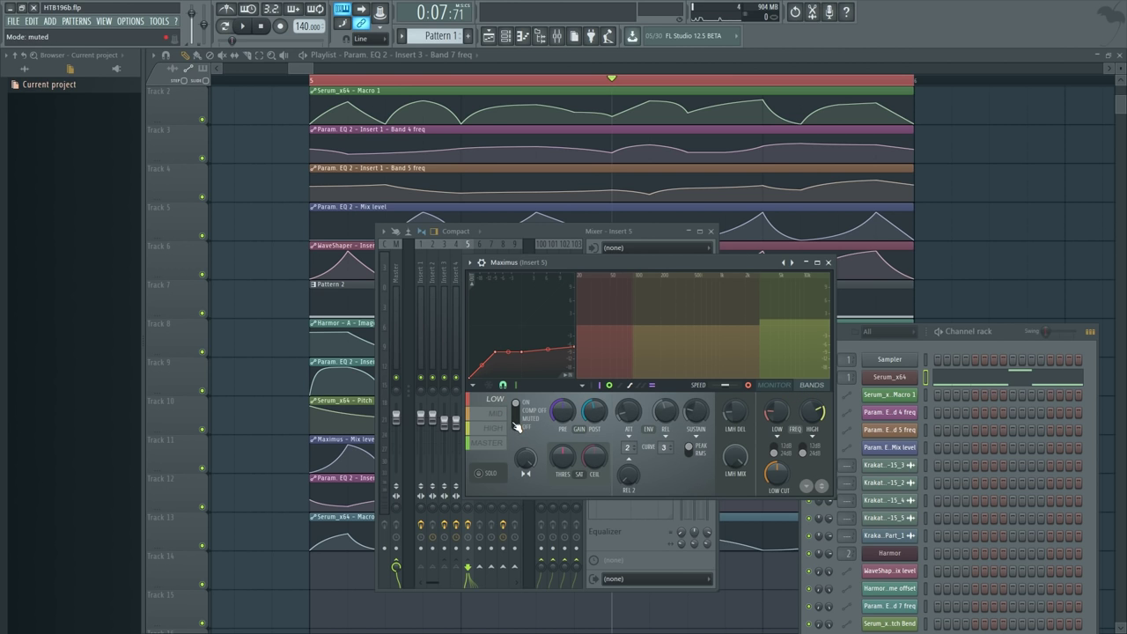
pyautogui.click(501, 429)
# - Play the song with the Maximus monitor display on, inspecting the high and low bands, then stop and inspect the master band
pyautogui.click(772, 386)
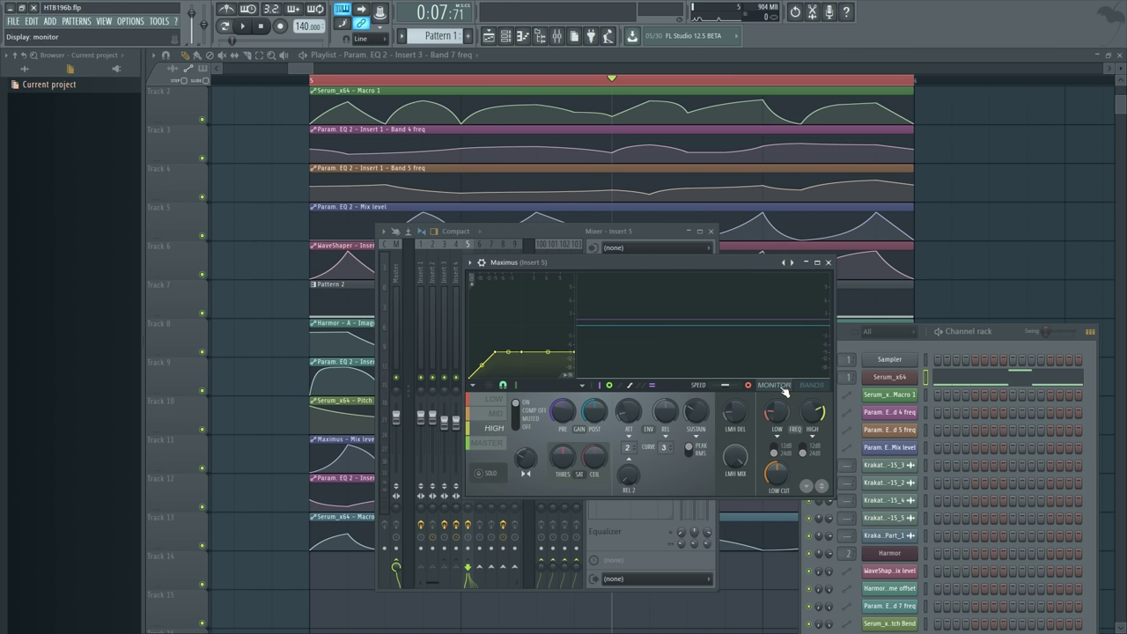
pyautogui.press('space')
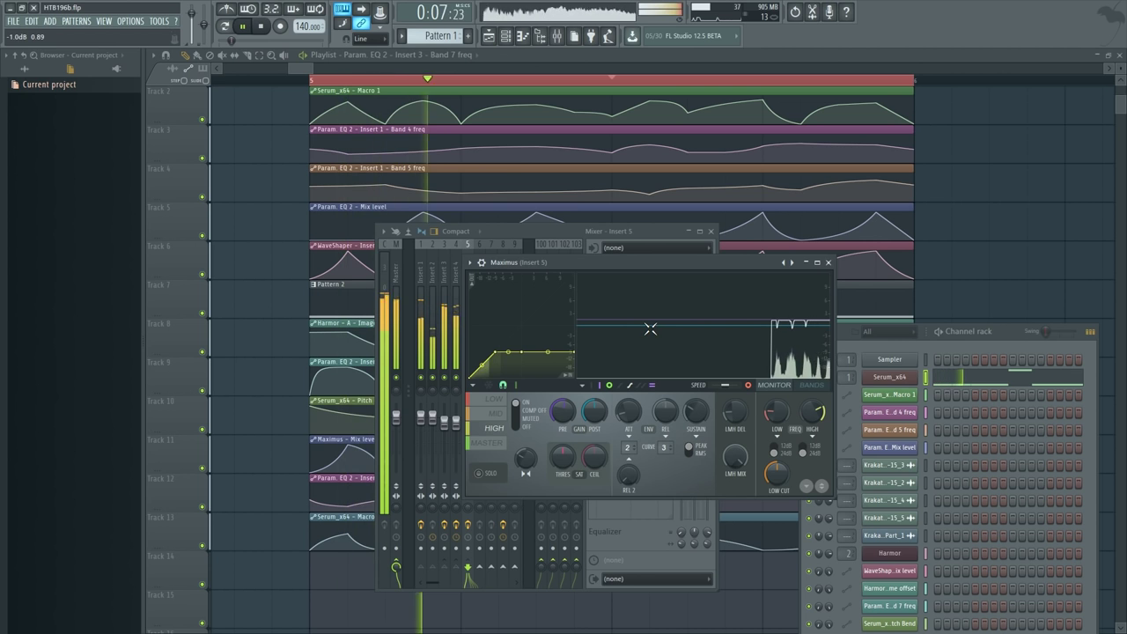
pyautogui.click(480, 405)
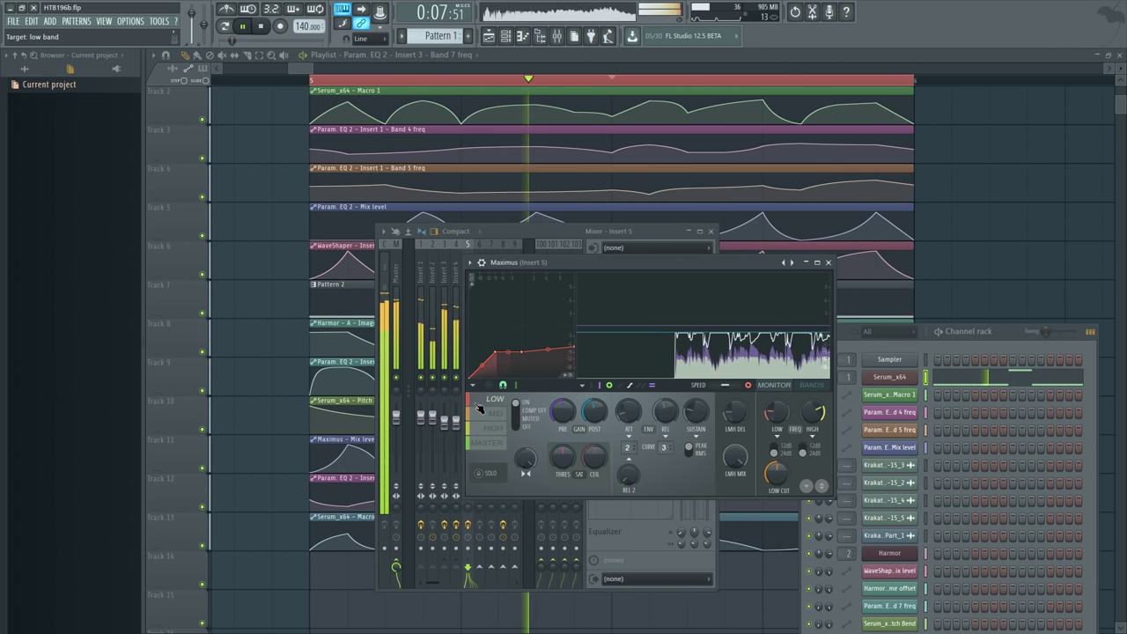
pyautogui.press('space')
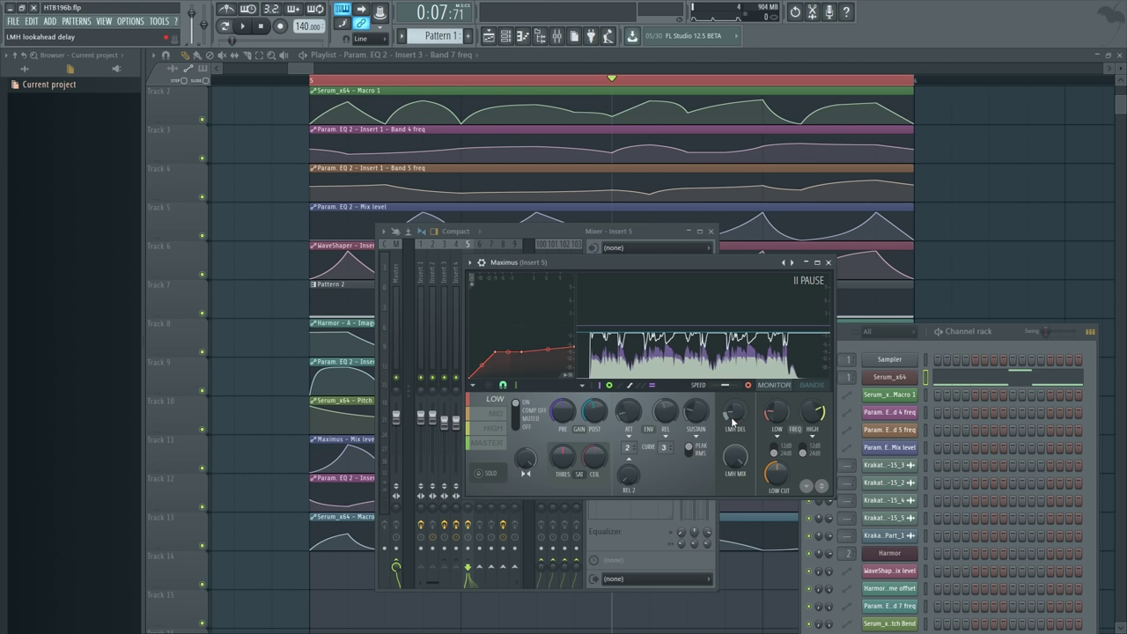
pyautogui.click(496, 450)
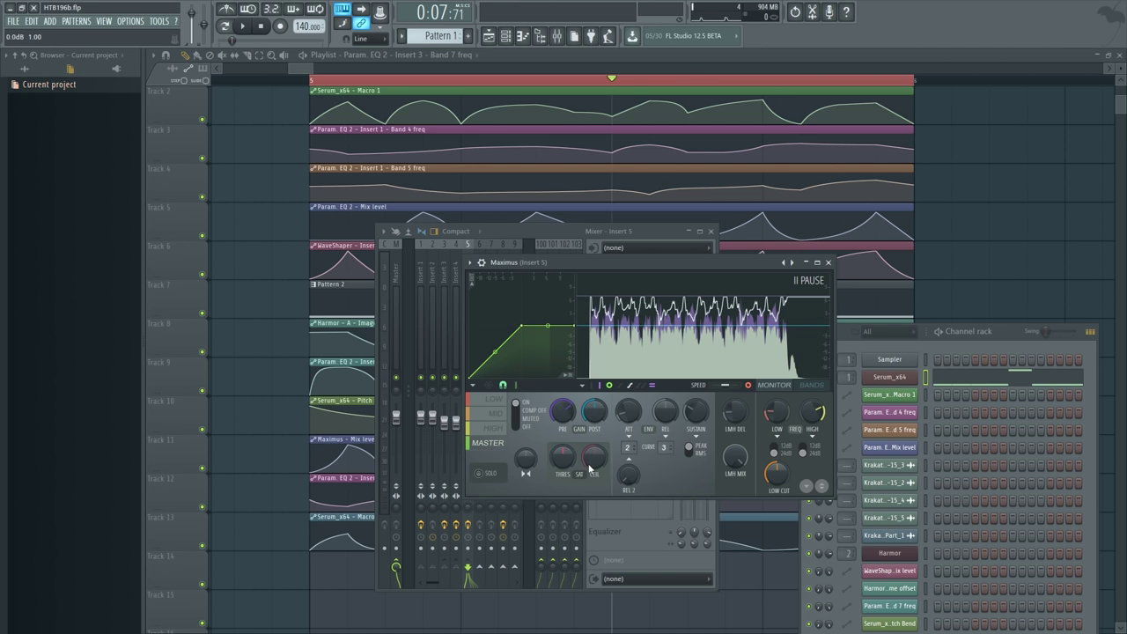
# - Close Maximus, keep Insert 5 selected, and place the mixer and channel rack side by side over the playlist
pyautogui.click(827, 263)
pyautogui.scroll(5, 459, 268)
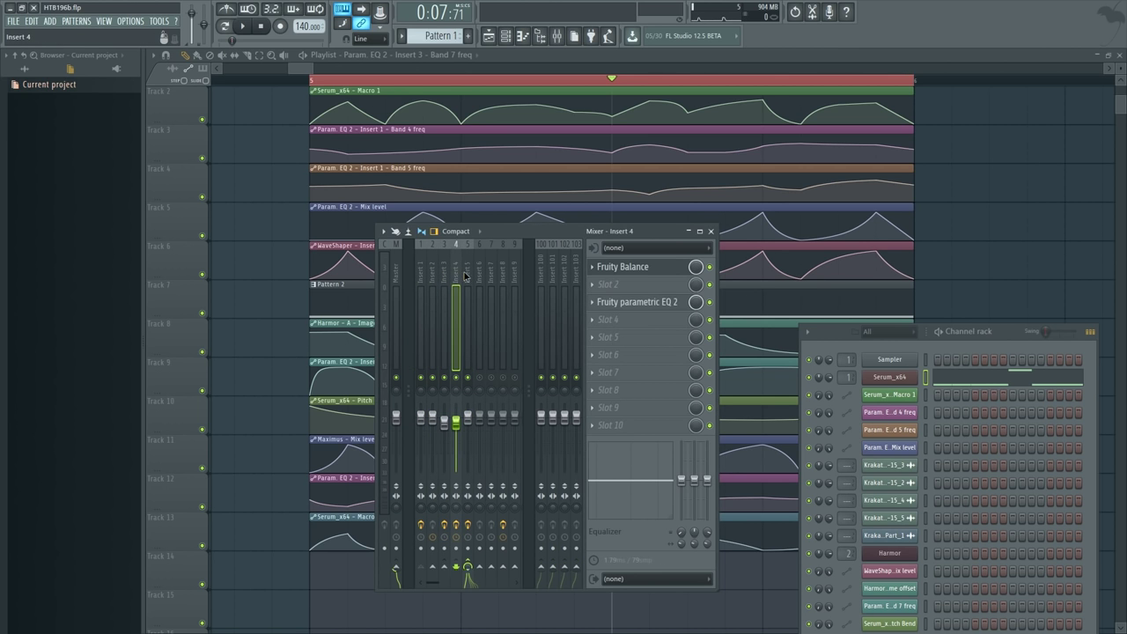
pyautogui.scroll(-5, 460, 268)
pyautogui.moveTo(569, 232); pyautogui.dragTo(579, 170)
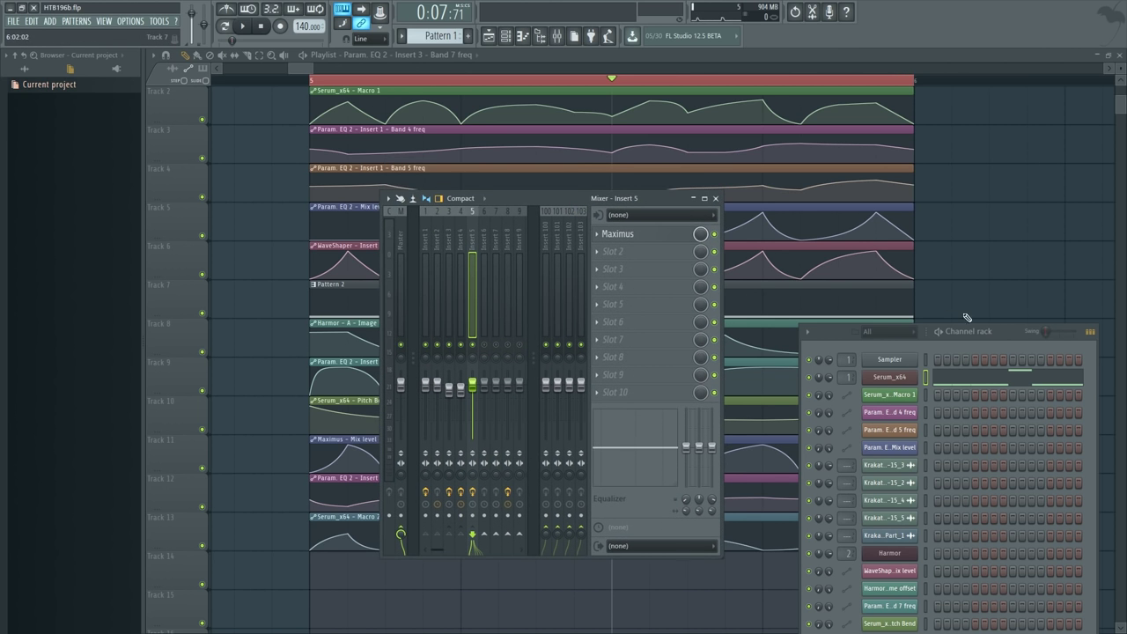
pyautogui.moveTo(997, 332); pyautogui.dragTo(924, 204)
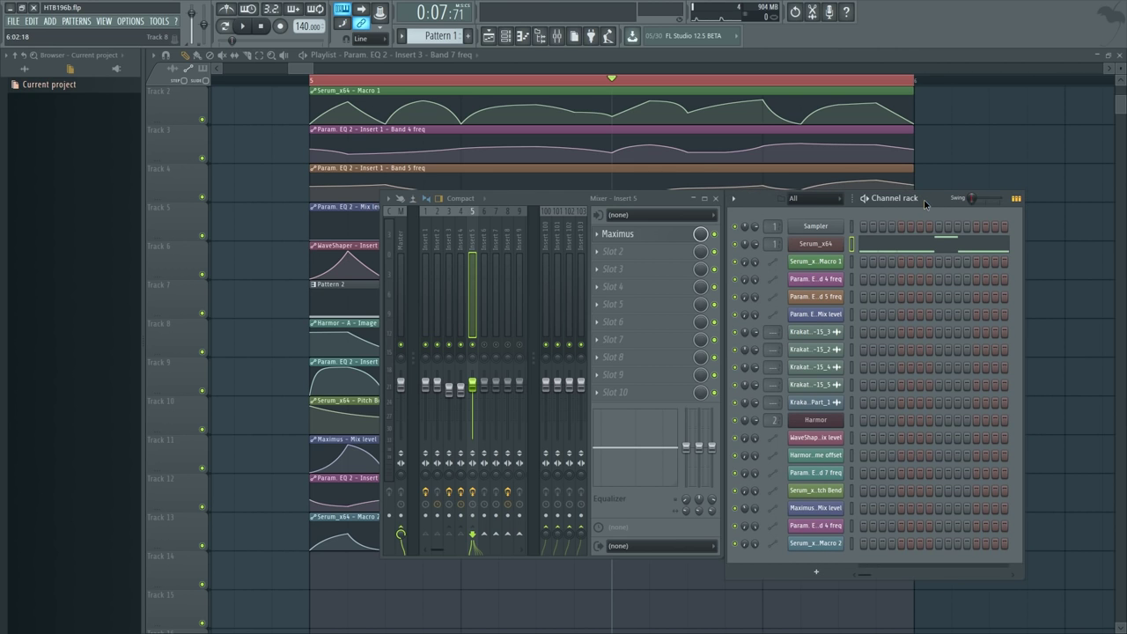